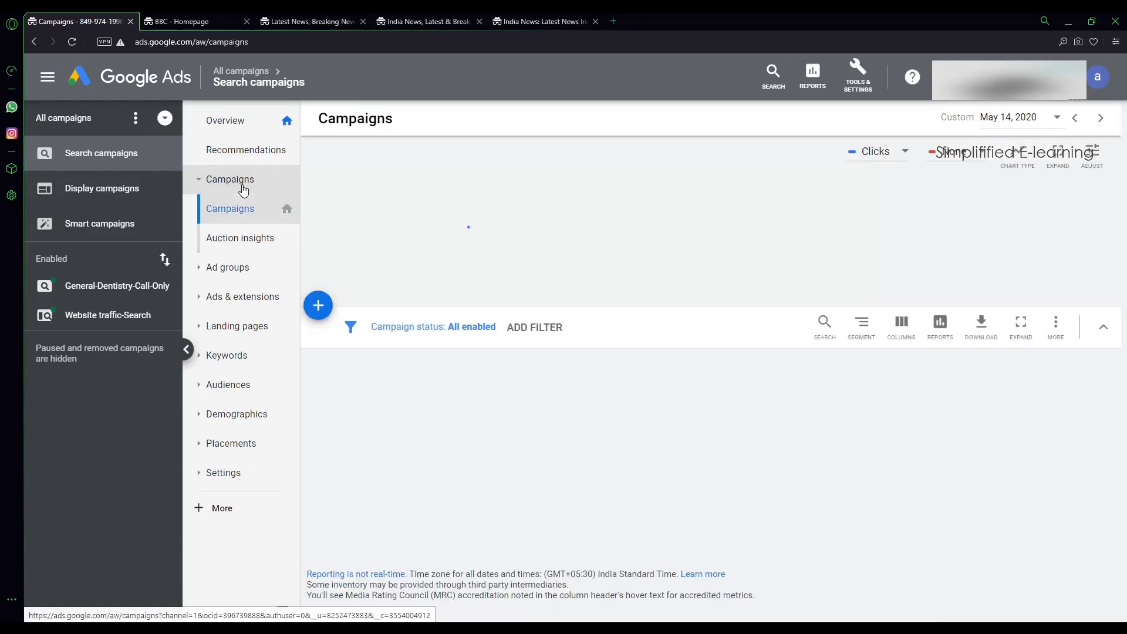
Start a new campaign with the Website traffic goal and the Display campaign type
{"action": "left_click", "coordinate": [317, 305]}
{"action": "left_click", "coordinate": [397, 377]}
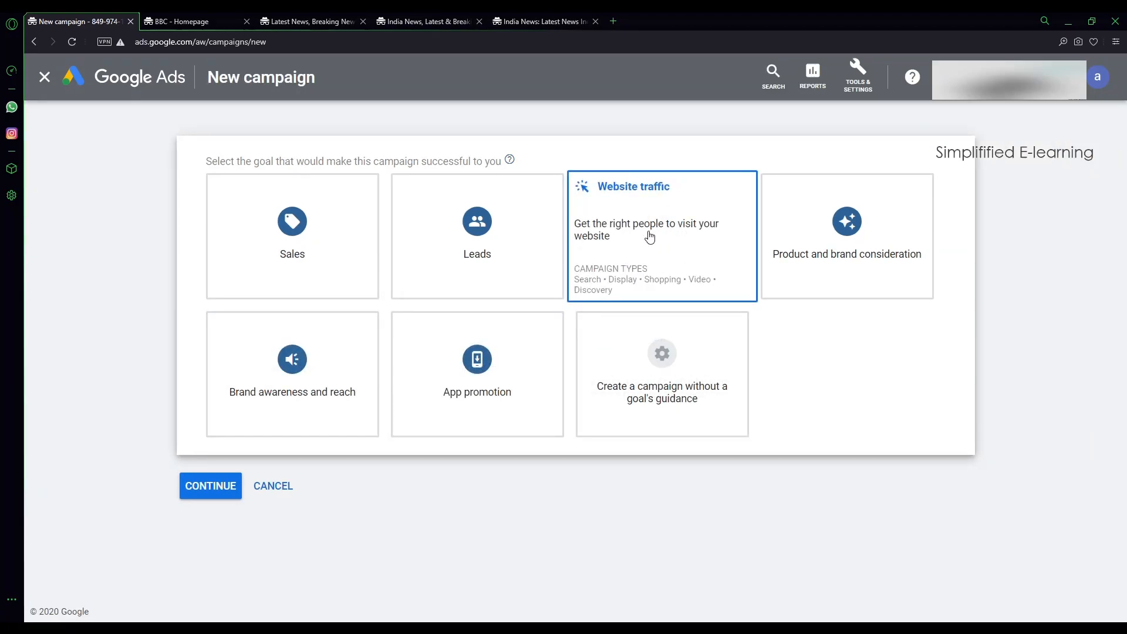
{"action": "left_click", "coordinate": [650, 236]}
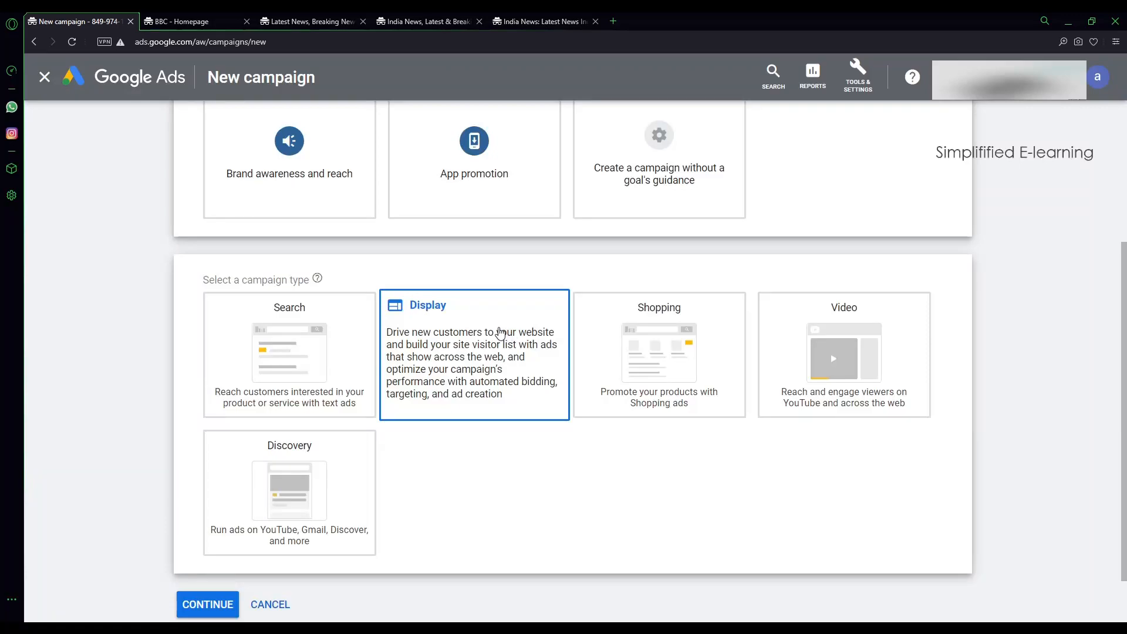
{"action": "left_click", "coordinate": [431, 370]}
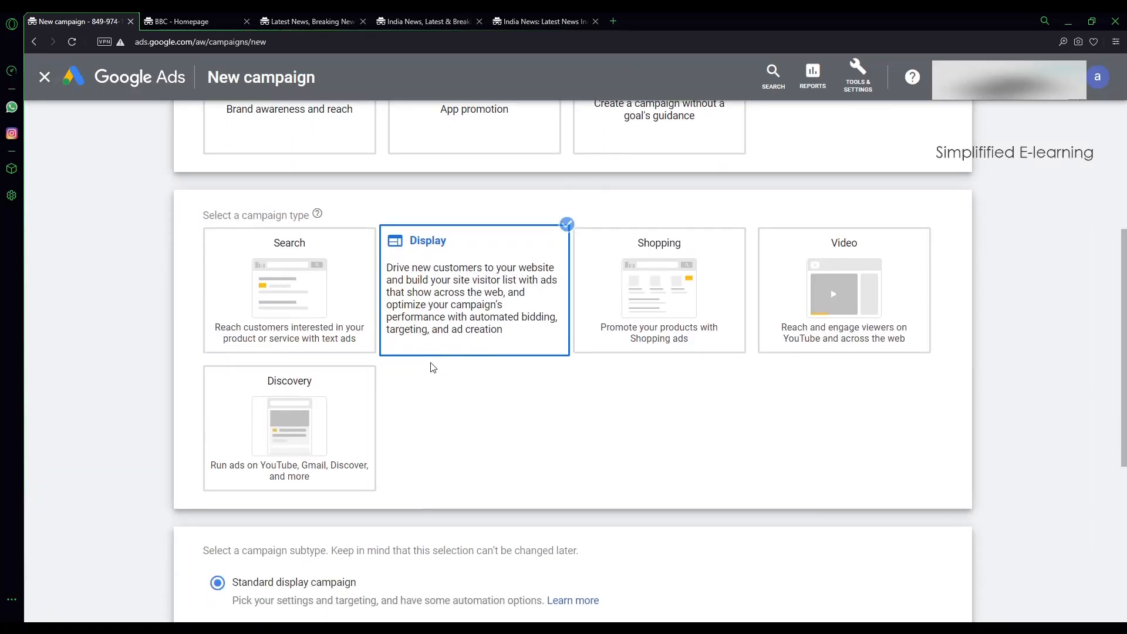
{"action": "scroll", "coordinate": [433, 369], "scroll_direction": "down", "scroll_amount": 3}
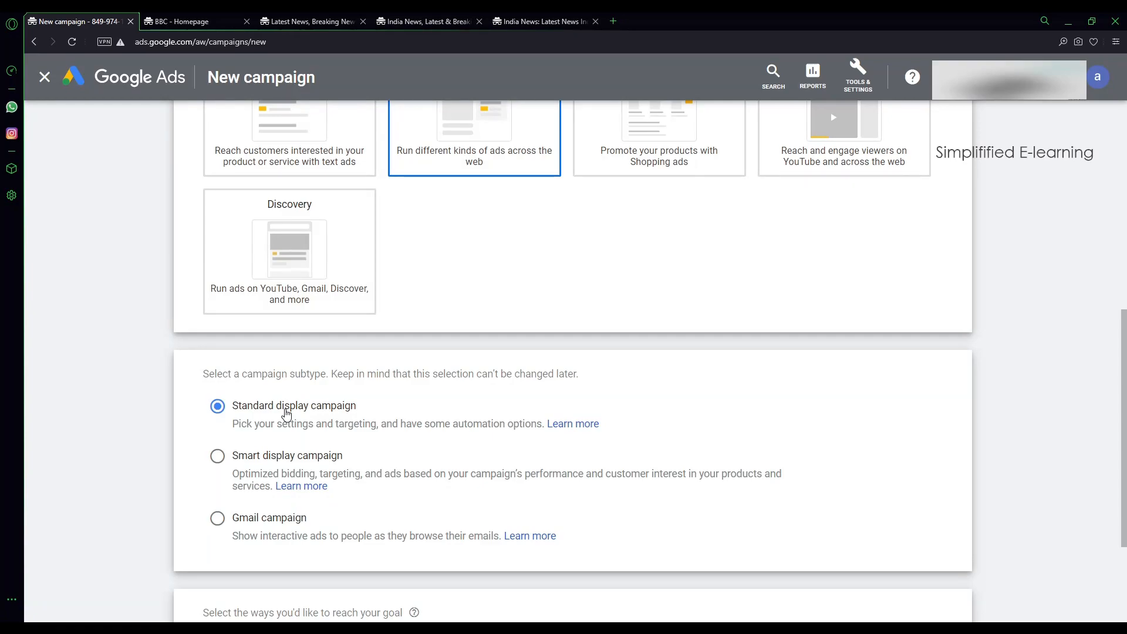
{"action": "left_click", "coordinate": [221, 463]}
{"action": "scroll", "coordinate": [282, 465], "scroll_direction": "down", "scroll_amount": 3}
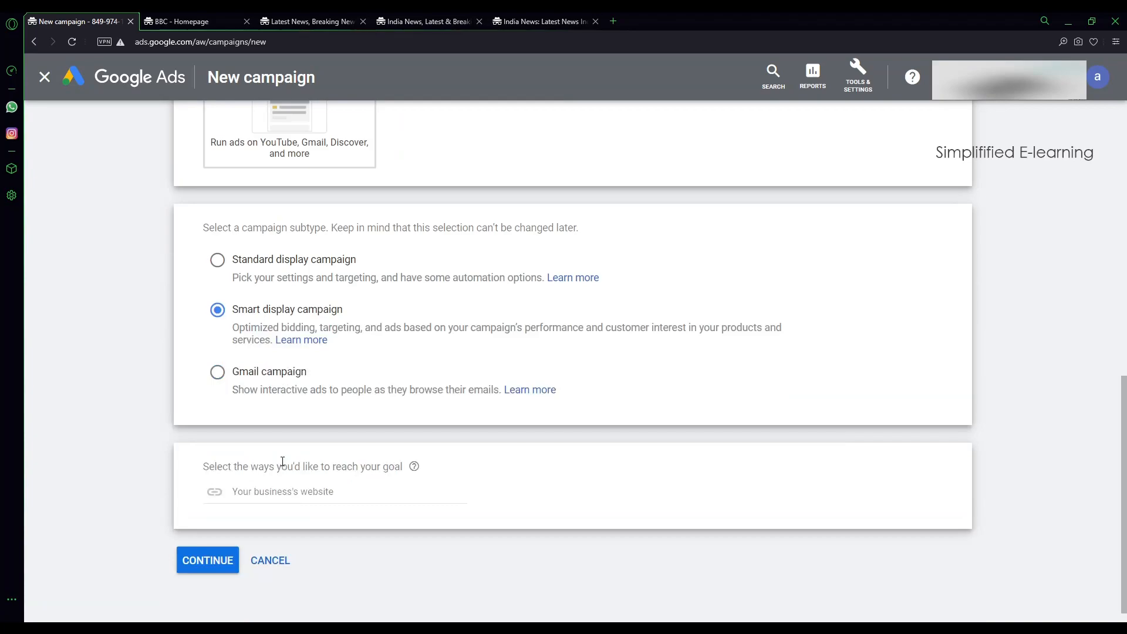
{"action": "left_click", "coordinate": [278, 493]}
{"action": "type", "text": "www"}
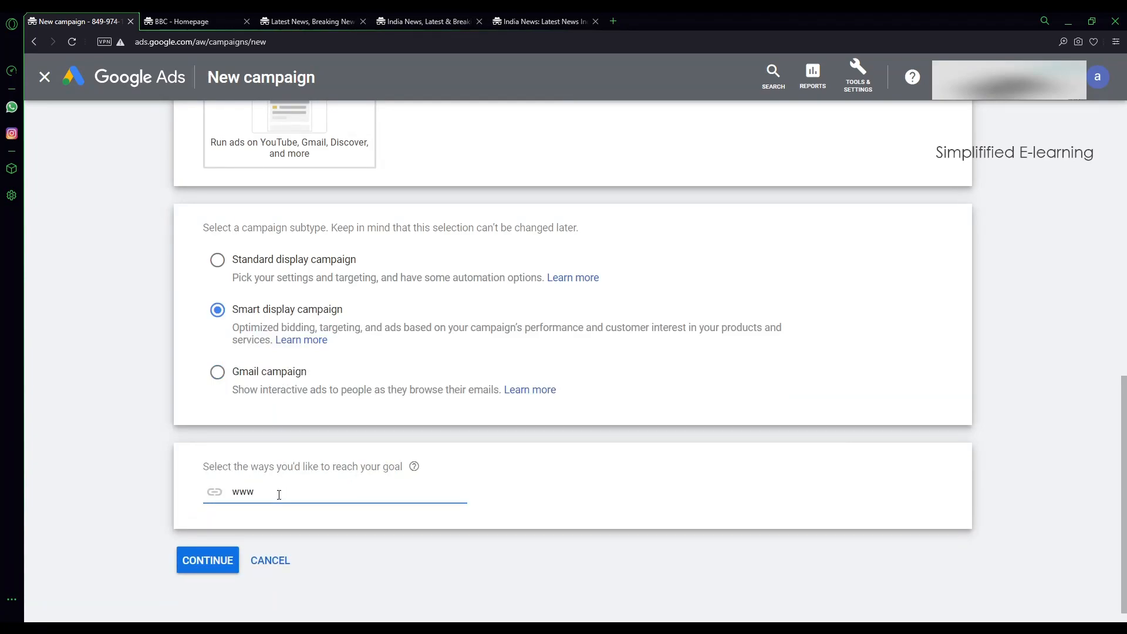
{"action": "type", "text": ".dentalbangalore.com"}
{"action": "left_click", "coordinate": [212, 565]}
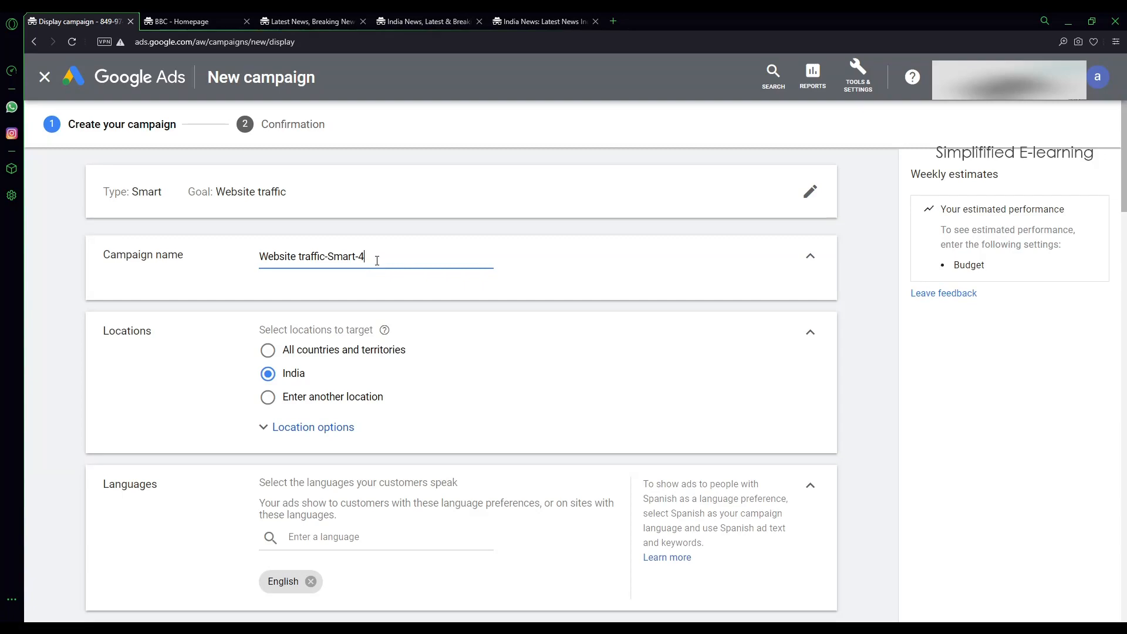
Rename the campaign as Website traffic-Smart-2020
{"action": "key", "text": "BackSpace"}
{"action": "key", "text": "BackSpace"}
{"action": "type", "text": "-2020"}
{"action": "scroll", "coordinate": [401, 359], "scroll_direction": "down", "scroll_amount": 3}
{"action": "scroll", "coordinate": [356, 316], "scroll_direction": "up", "scroll_amount": 3}
{"action": "scroll", "coordinate": [319, 450], "scroll_direction": "down", "scroll_amount": 1}
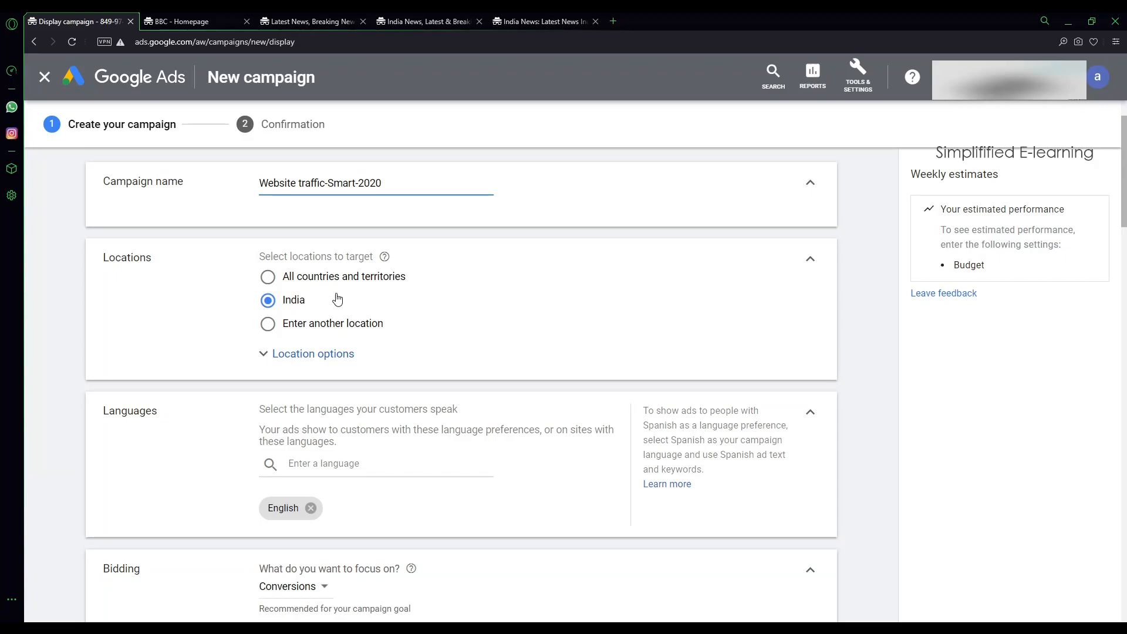
Examine the bidding focus options and leave the focus on Conversions
{"action": "scroll", "coordinate": [348, 483], "scroll_direction": "down", "scroll_amount": 1}
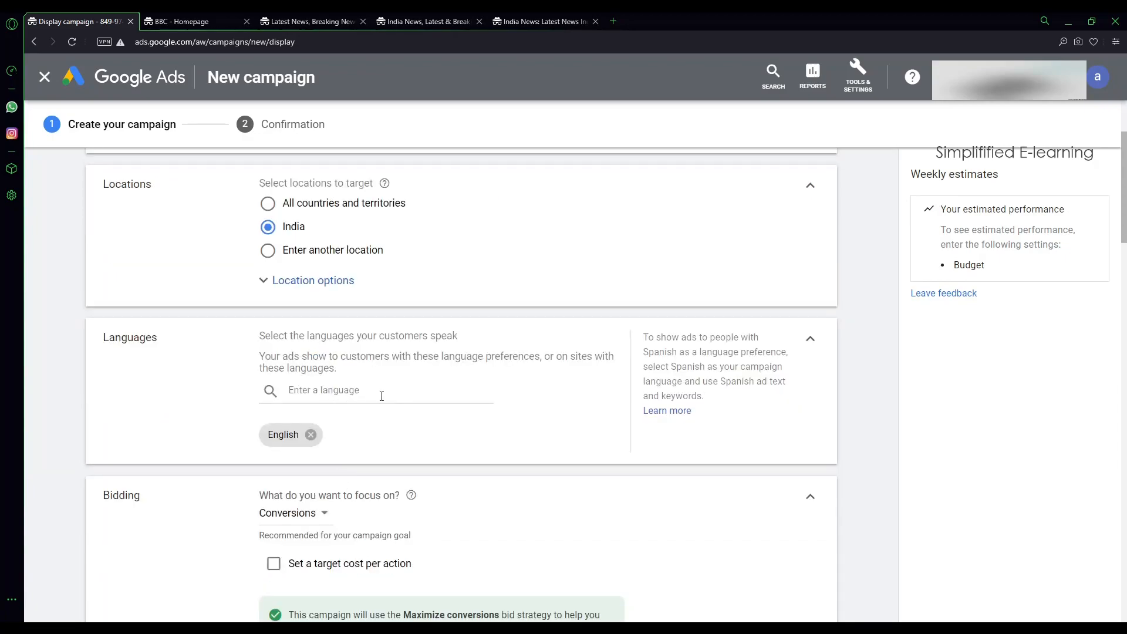
{"action": "scroll", "coordinate": [382, 396], "scroll_direction": "down", "scroll_amount": 3}
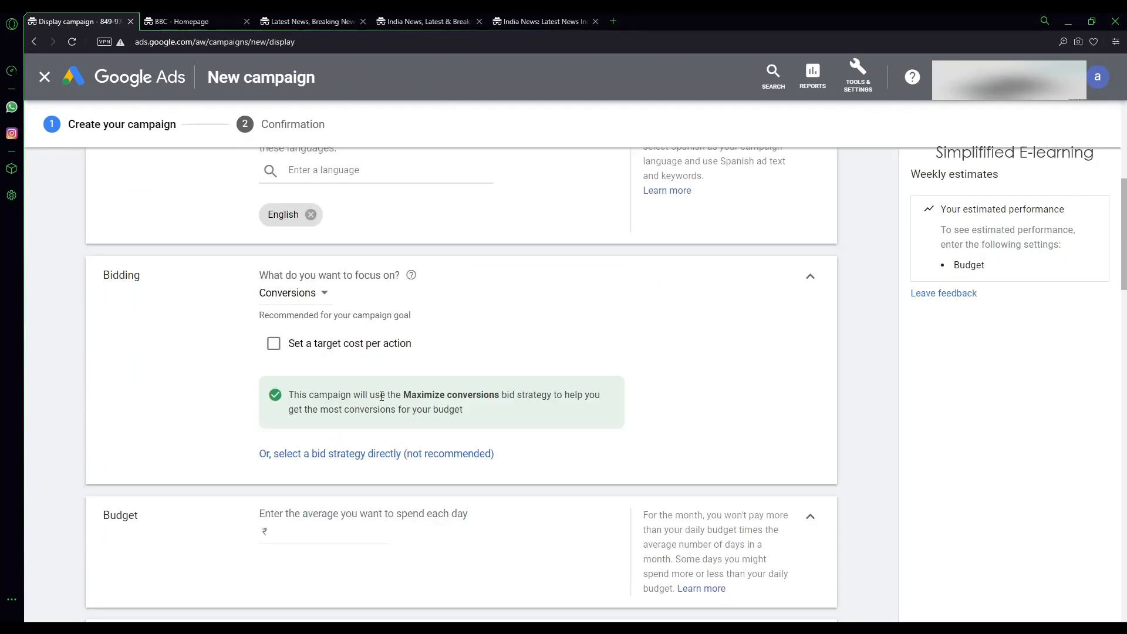
{"action": "left_click", "coordinate": [311, 294]}
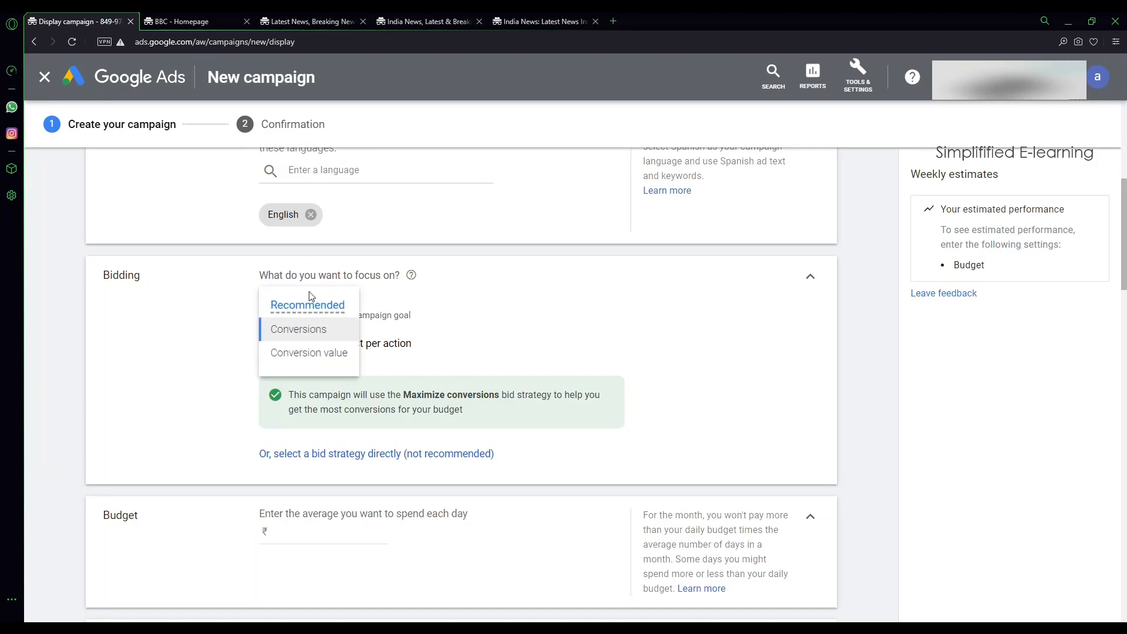
{"action": "left_click", "coordinate": [465, 309]}
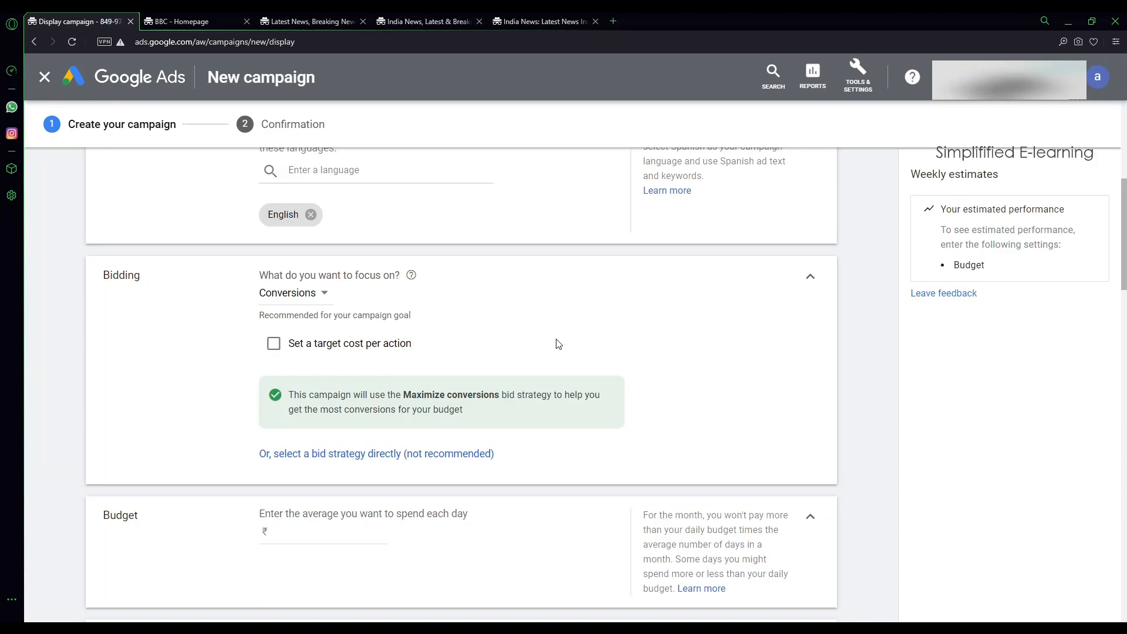
Set the campaign's average daily budget to ₹500
{"action": "left_click", "coordinate": [280, 530]}
{"action": "scroll", "coordinate": [279, 512], "scroll_direction": "down", "scroll_amount": 2}
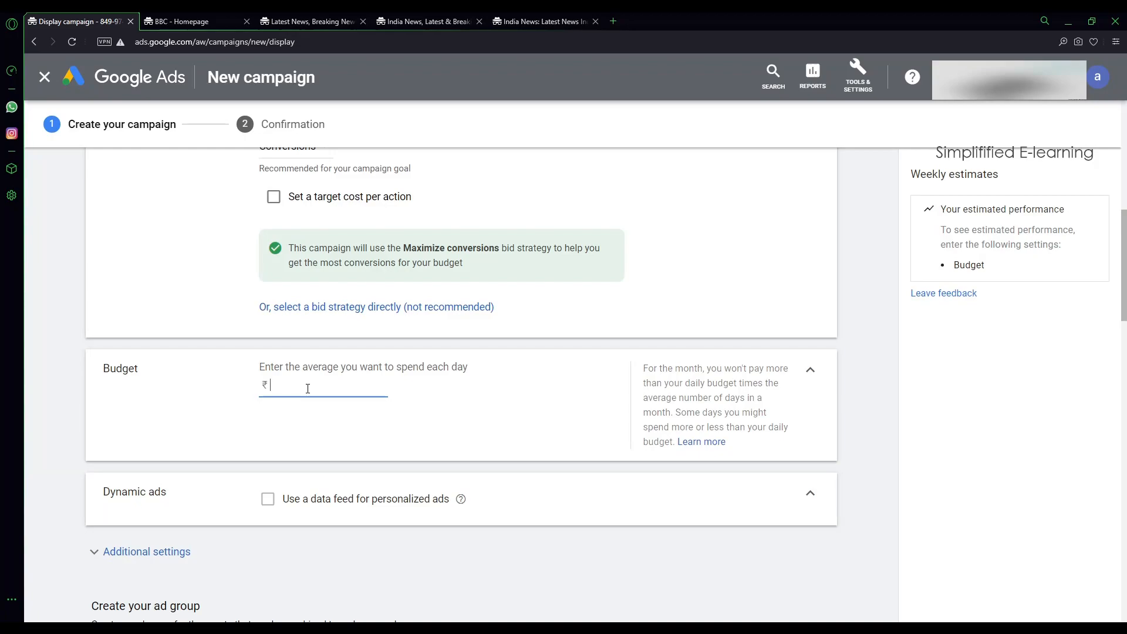
{"action": "type", "text": "500"}
{"action": "left_click", "coordinate": [487, 437]}
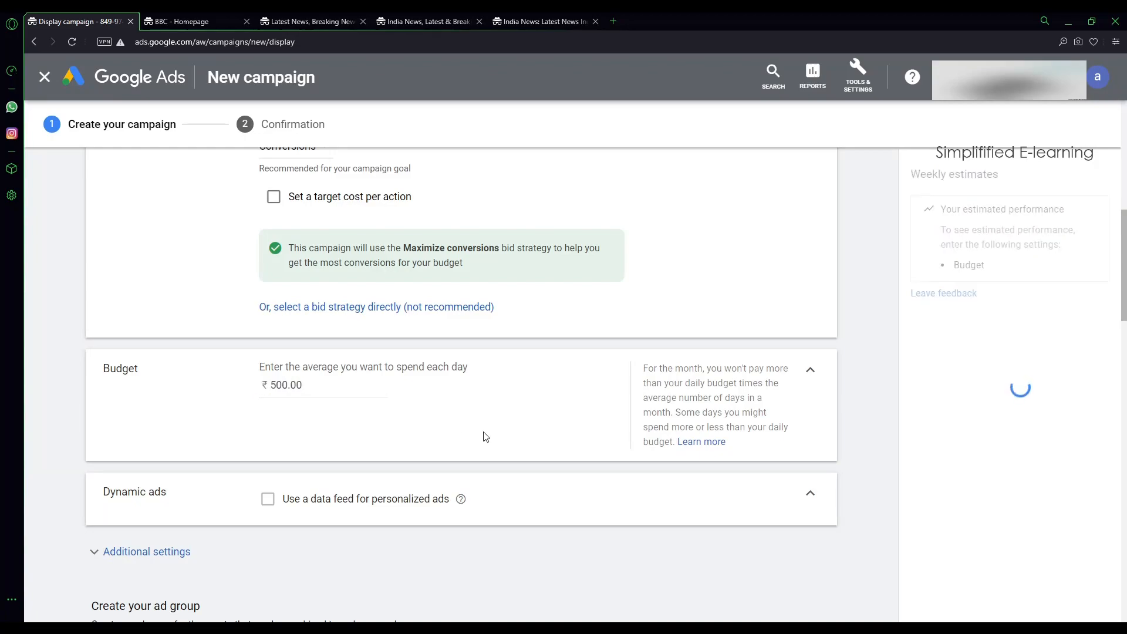
Review the dynamic ads, ad group, targeting and new responsive display ad sections of the campaign form
{"action": "scroll", "coordinate": [410, 438], "scroll_direction": "down", "scroll_amount": 2}
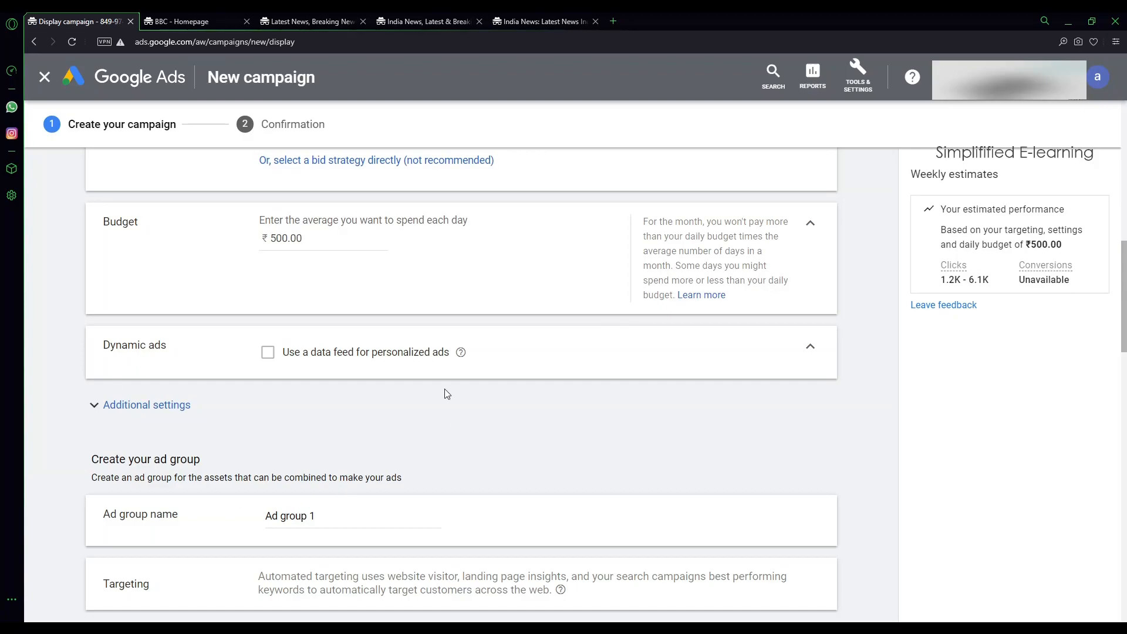
{"action": "scroll", "coordinate": [244, 429], "scroll_direction": "down", "scroll_amount": 3}
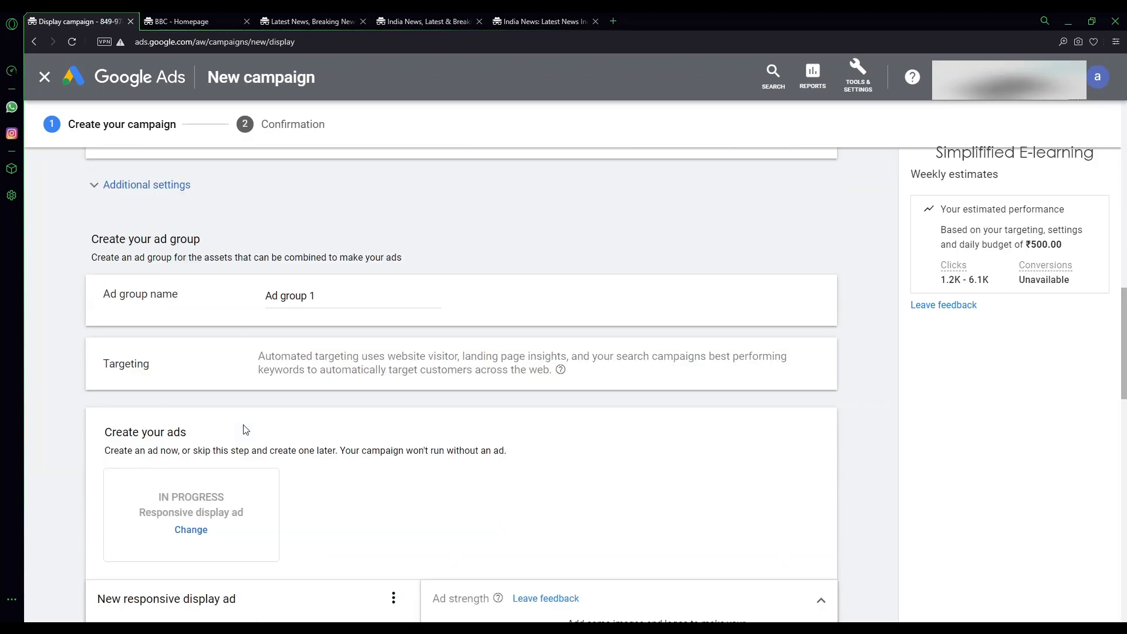
{"action": "scroll", "coordinate": [251, 413], "scroll_direction": "down", "scroll_amount": 1}
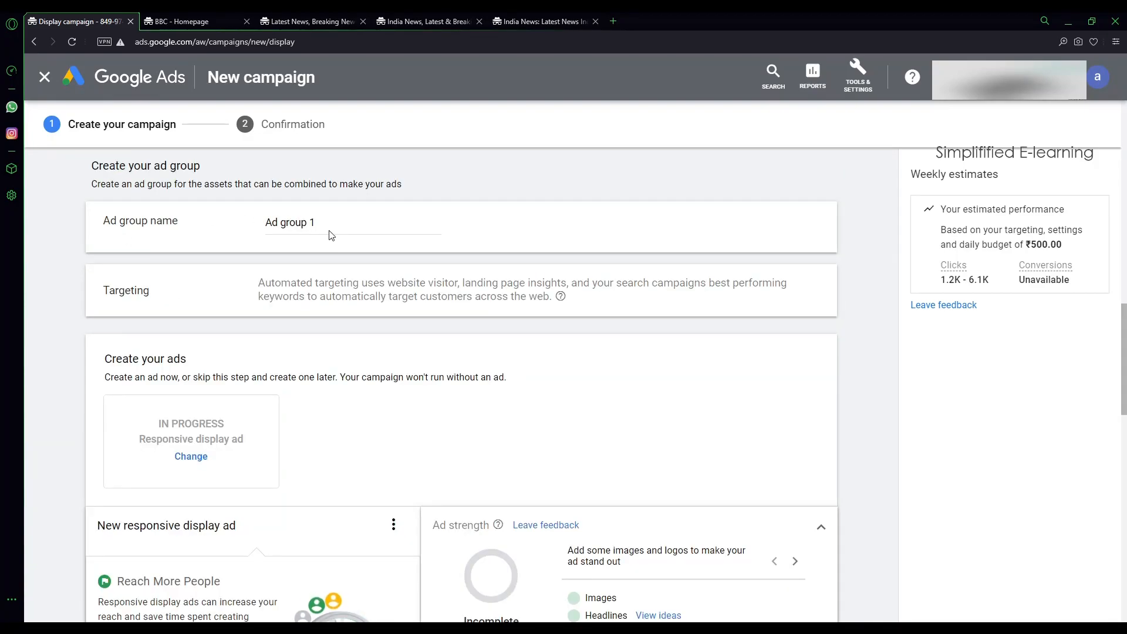
{"action": "scroll", "coordinate": [322, 375], "scroll_direction": "down", "scroll_amount": 1}
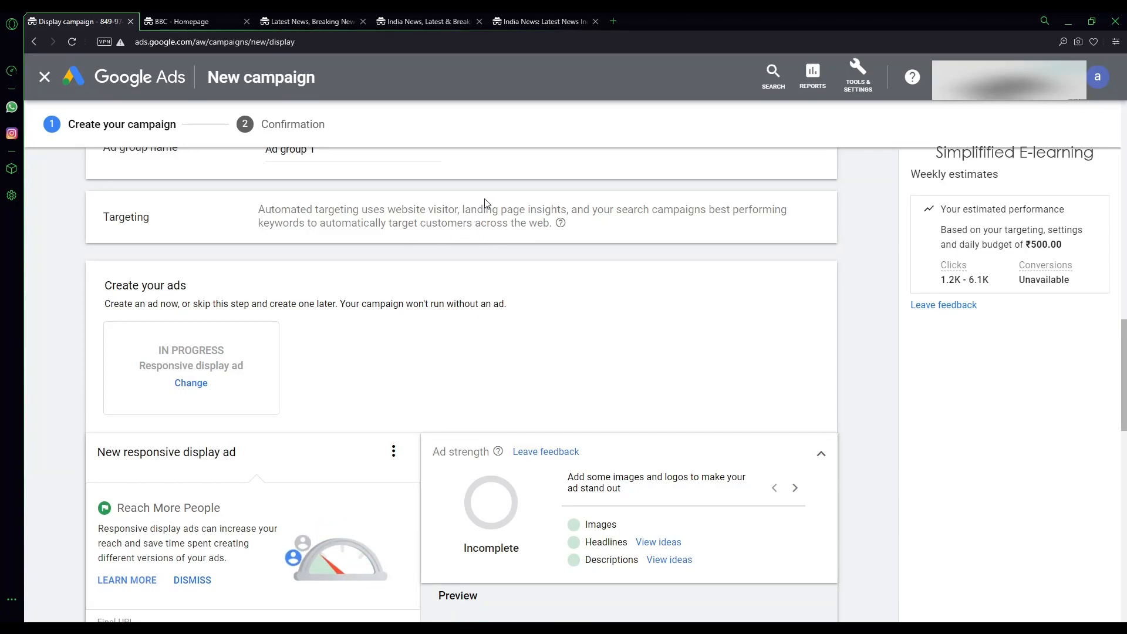
{"action": "scroll", "coordinate": [235, 436], "scroll_direction": "down", "scroll_amount": 3}
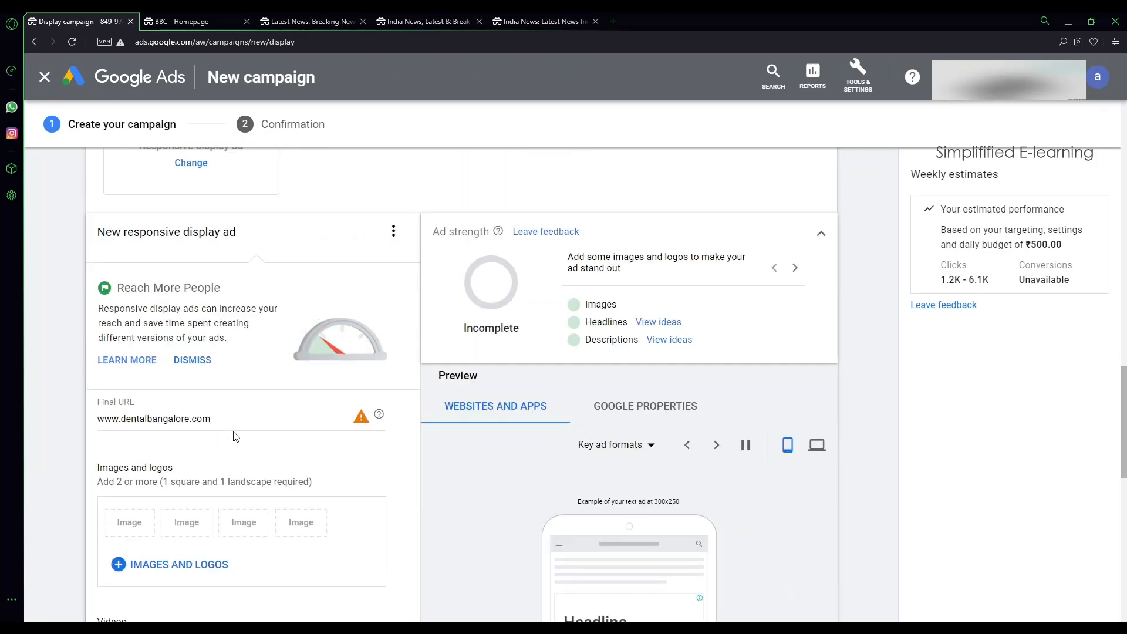
{"action": "scroll", "coordinate": [238, 436], "scroll_direction": "down", "scroll_amount": 2}
{"action": "scroll", "coordinate": [249, 411], "scroll_direction": "up", "scroll_amount": 1}
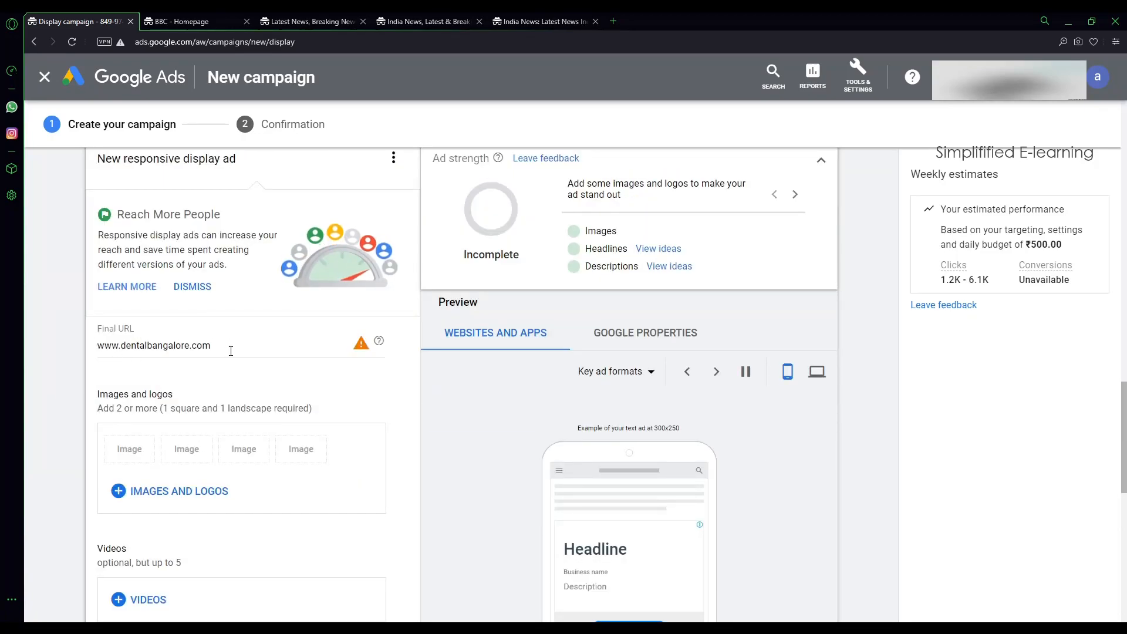
{"action": "scroll", "coordinate": [231, 351], "scroll_direction": "down", "scroll_amount": 2}
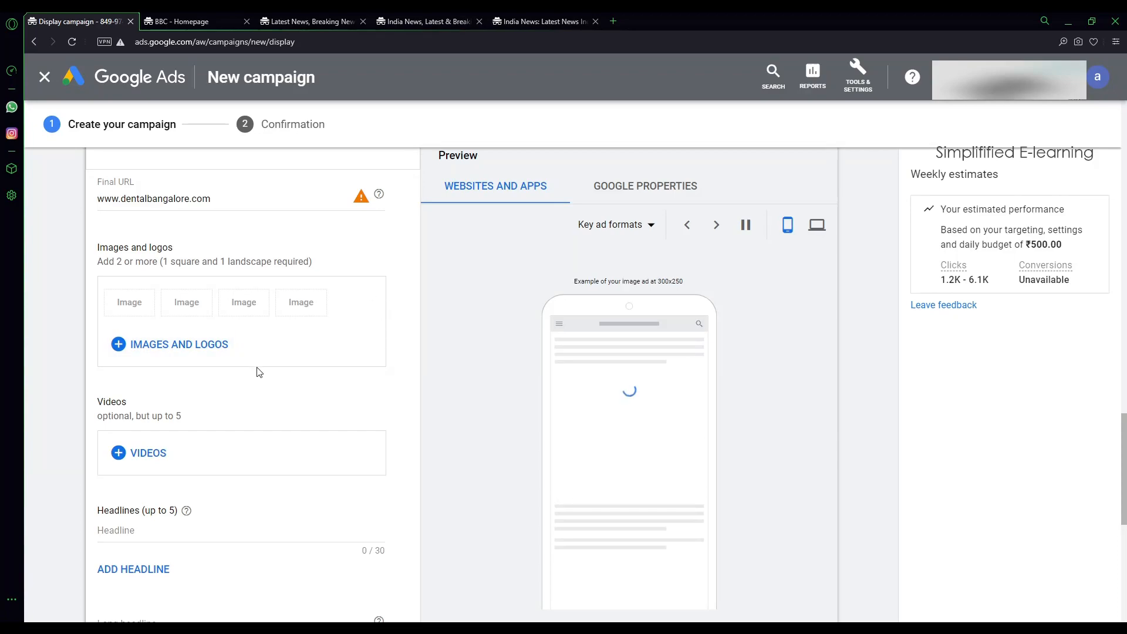
Open the responsive ad's image and logo selection and upload picture 3 from the Pictures folder
{"action": "left_click", "coordinate": [169, 350]}
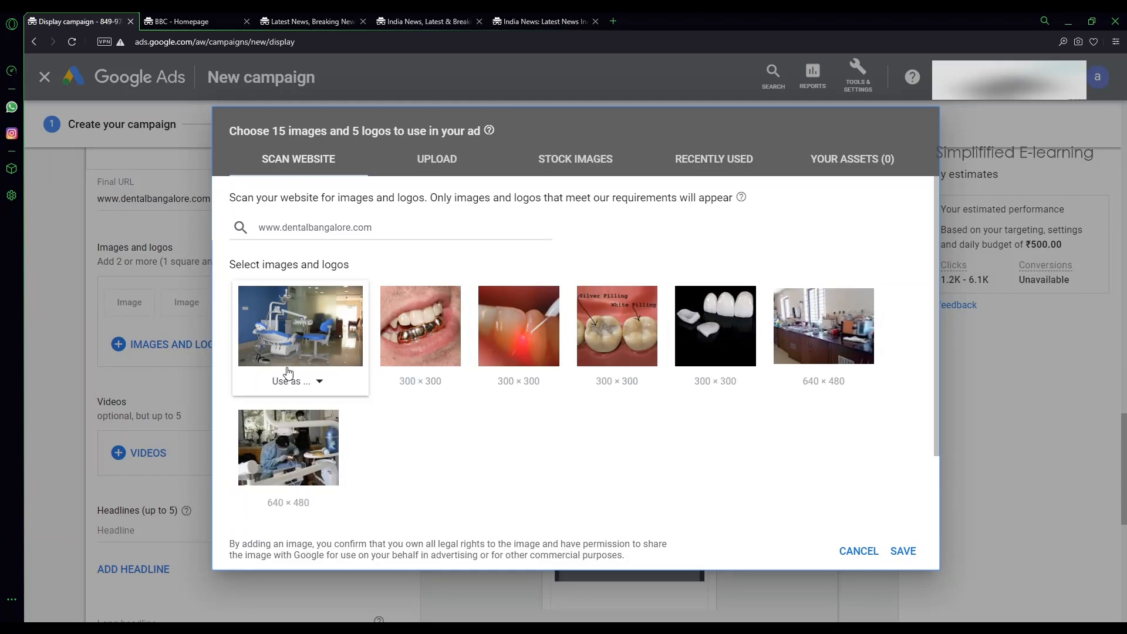
{"action": "left_click", "coordinate": [436, 159]}
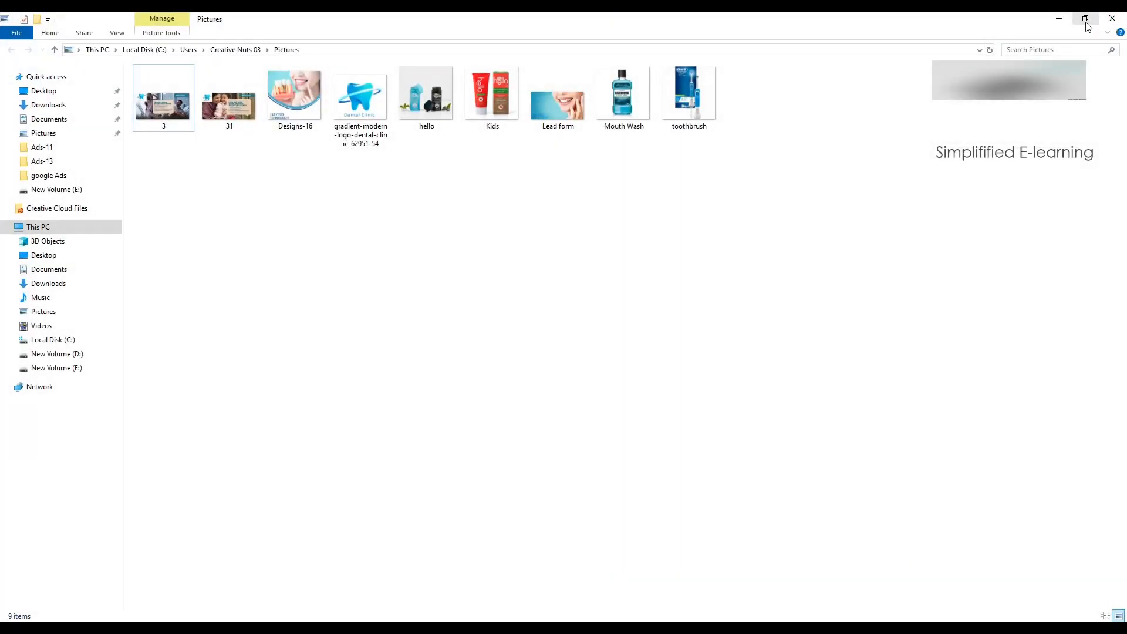
{"action": "left_click", "coordinate": [1085, 20]}
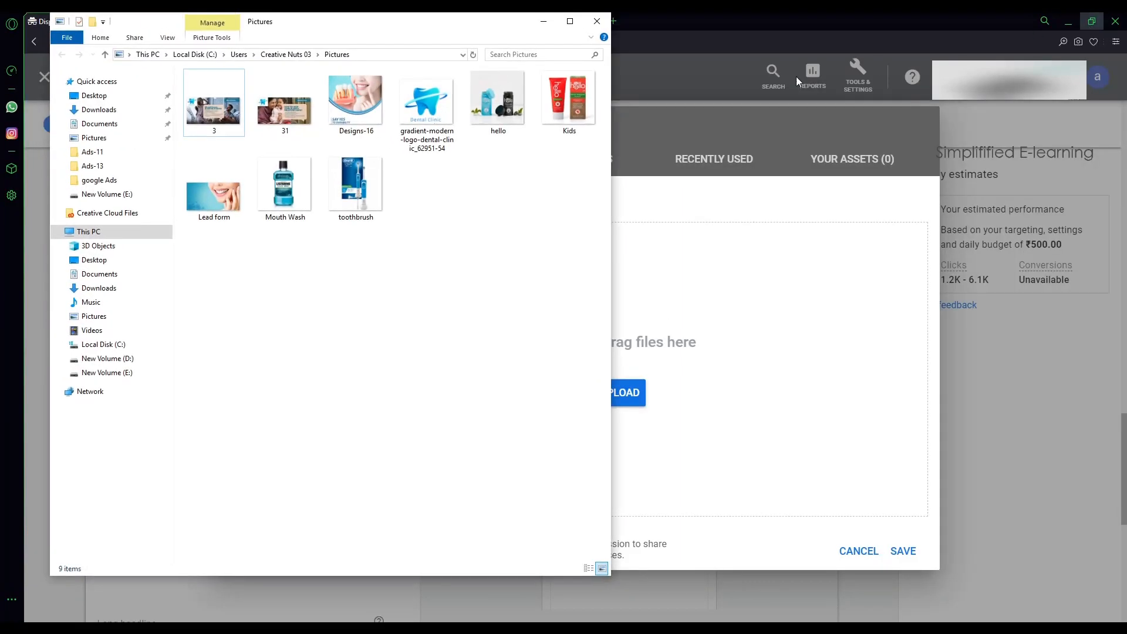
{"action": "left_click_drag", "start_coordinate": [460, 22], "coordinate": [1064, 188]}
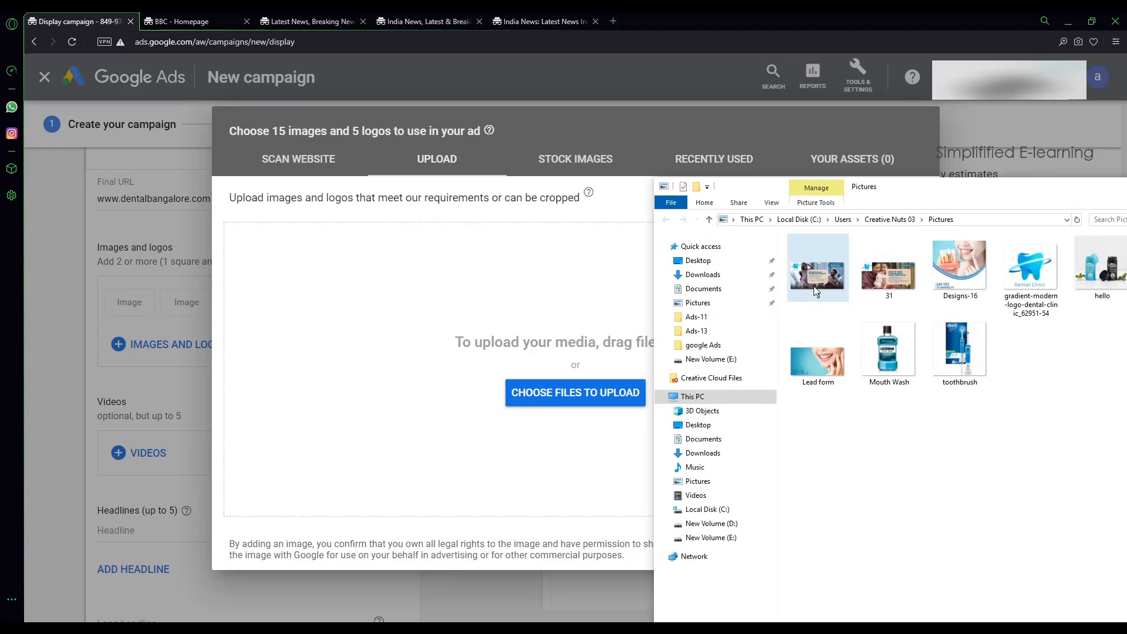
{"action": "left_click_drag", "start_coordinate": [815, 291], "coordinate": [528, 338]}
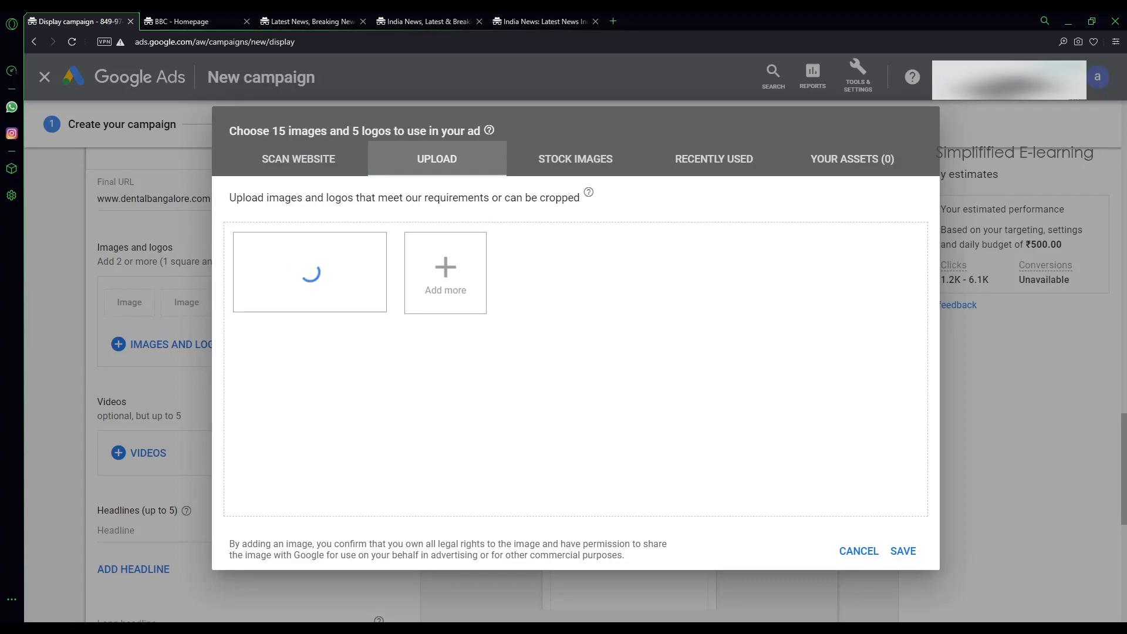
Upload the pictures 31 and Designs-16 from the Pictures folder to the ad's images
{"action": "mouse_move", "coordinate": [273, 628]}
{"action": "left_click", "coordinate": [272, 587]}
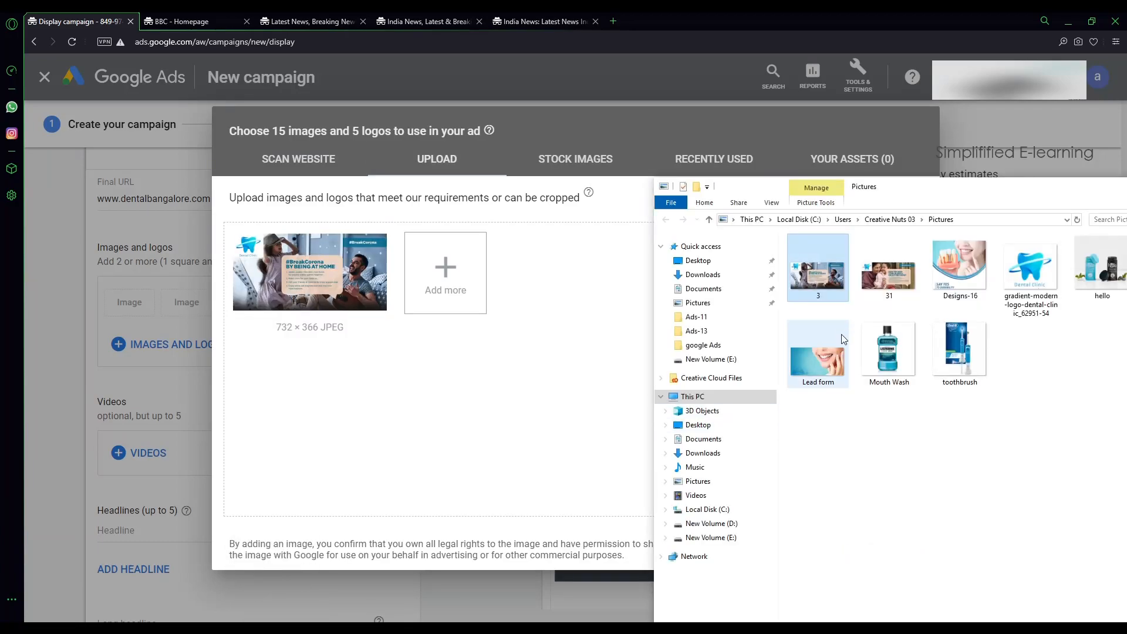
{"action": "left_click_drag", "start_coordinate": [889, 267], "coordinate": [460, 341]}
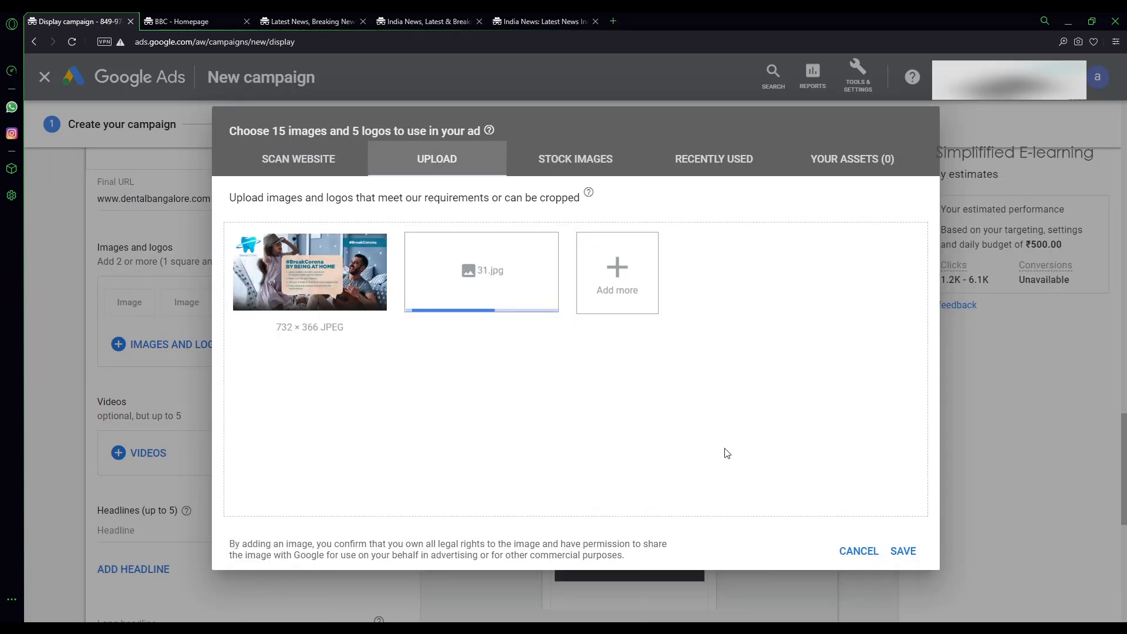
{"action": "left_click", "coordinate": [273, 629]}
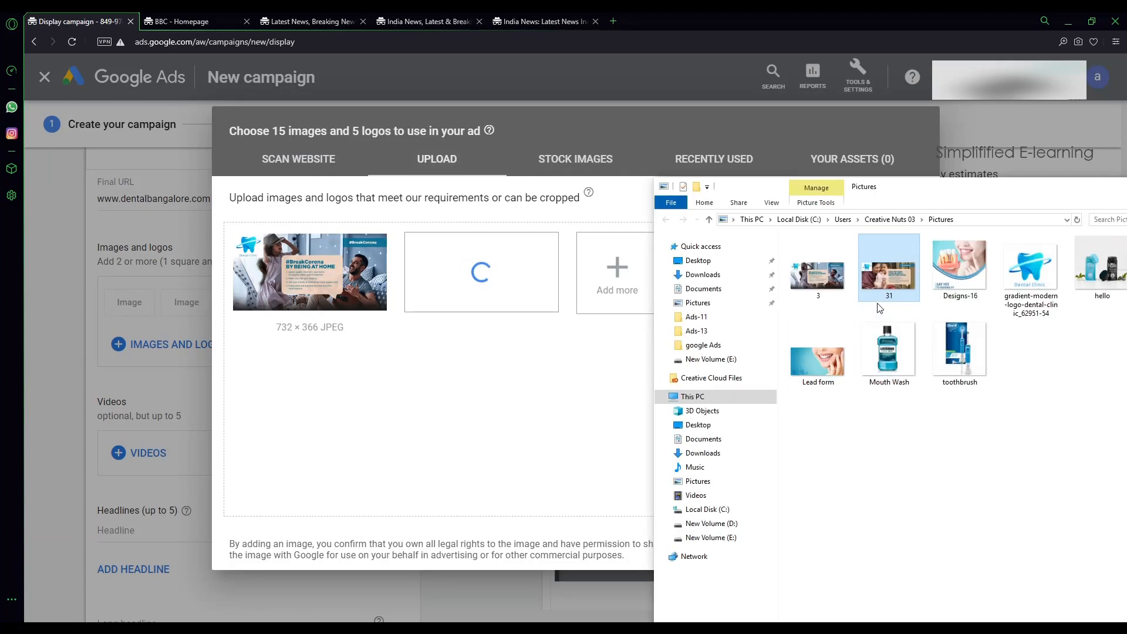
{"action": "left_click_drag", "start_coordinate": [963, 269], "coordinate": [593, 305]}
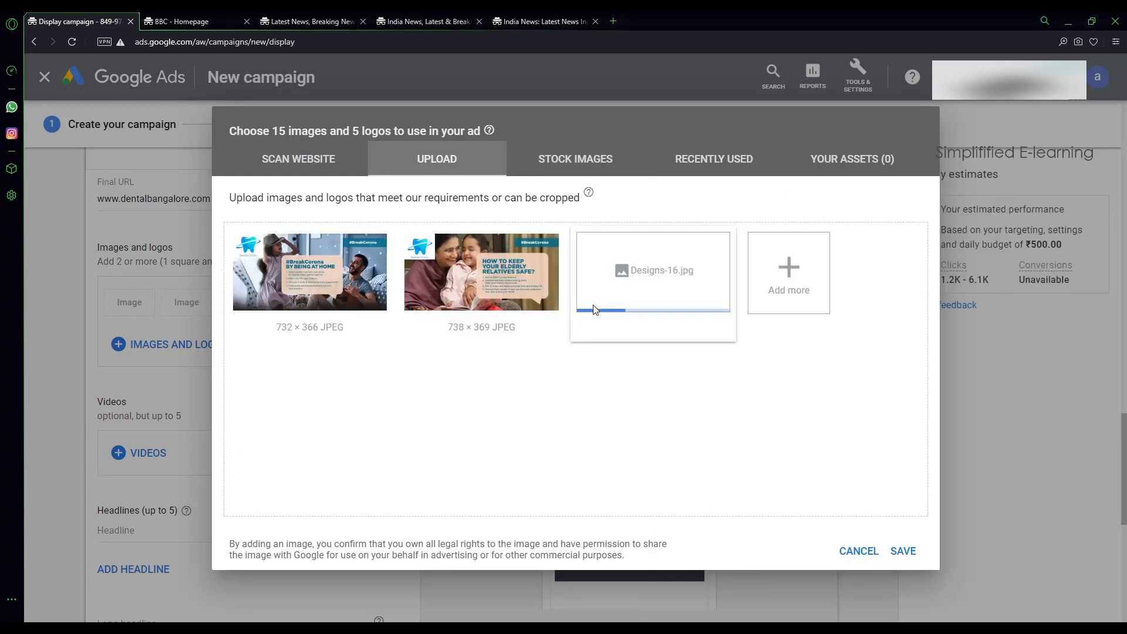
Upload the gradient-modern-logo-dental-clinic_62951-54 logo and the Lead form picture from the Pictures folder
{"action": "left_click", "coordinate": [273, 629]}
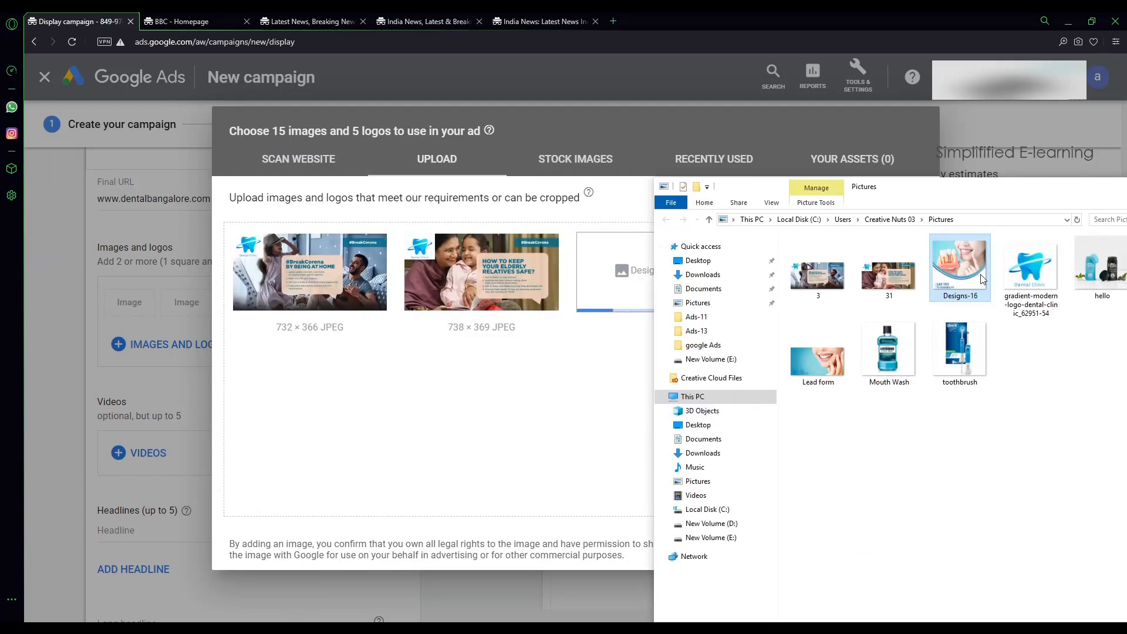
{"action": "left_click_drag", "start_coordinate": [1030, 288], "coordinate": [536, 415]}
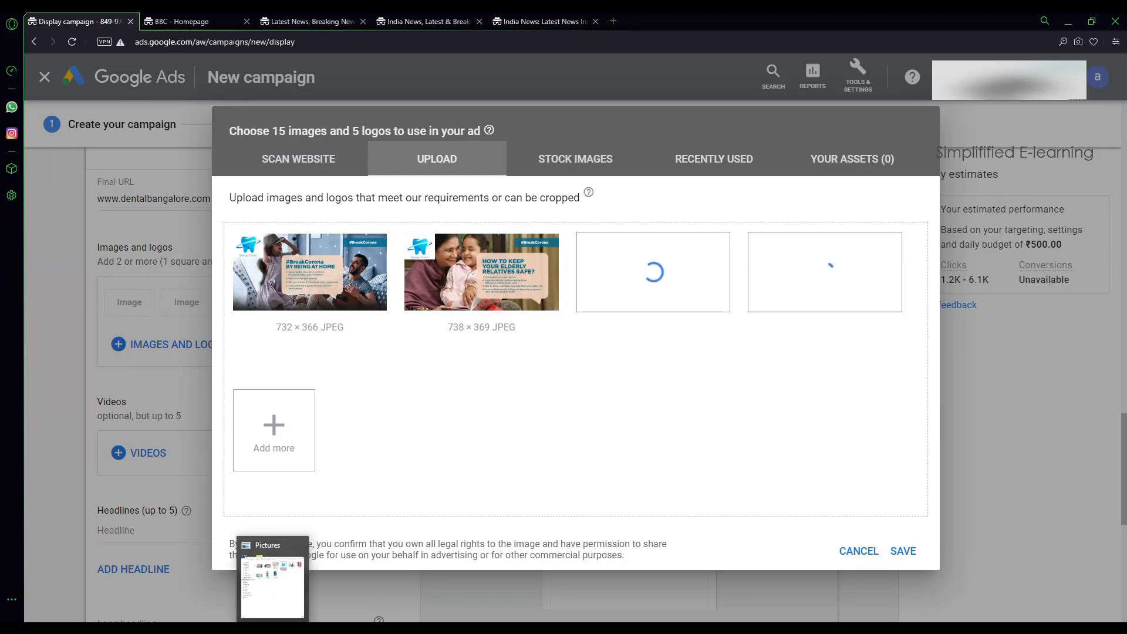
{"action": "left_click", "coordinate": [272, 628]}
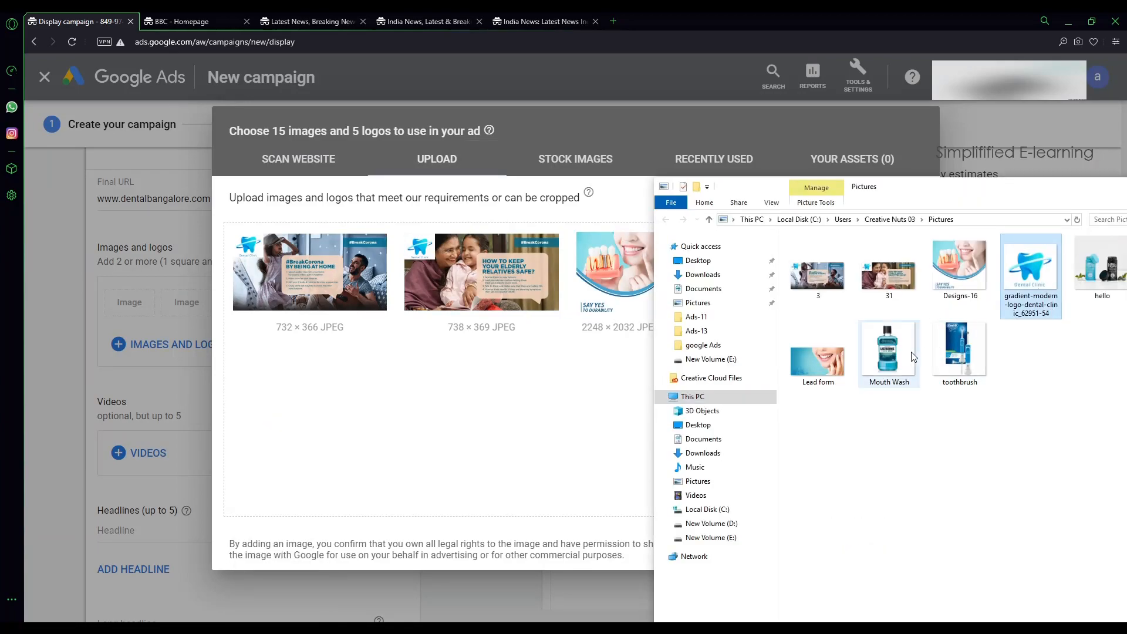
{"action": "left_click_drag", "start_coordinate": [820, 380], "coordinate": [461, 414]}
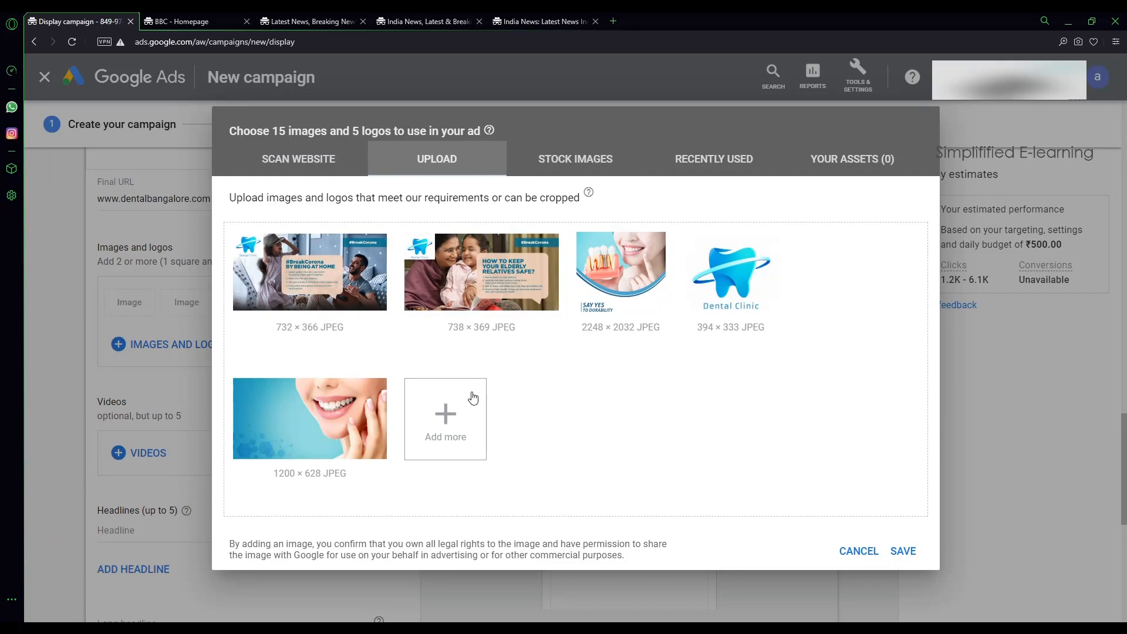
{"action": "mouse_move", "coordinate": [359, 288]}
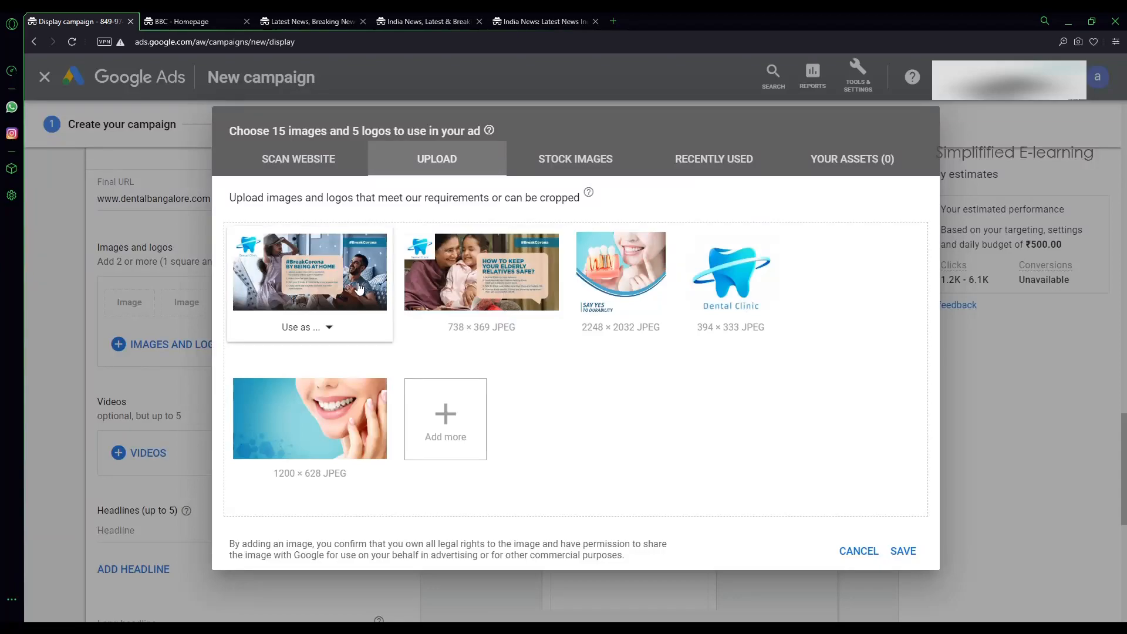
Use the "#BreakCorona by being at home" picture as an ad image with adjusted landscape (1.91:1) and square (1:1) crops
{"action": "left_click", "coordinate": [331, 336]}
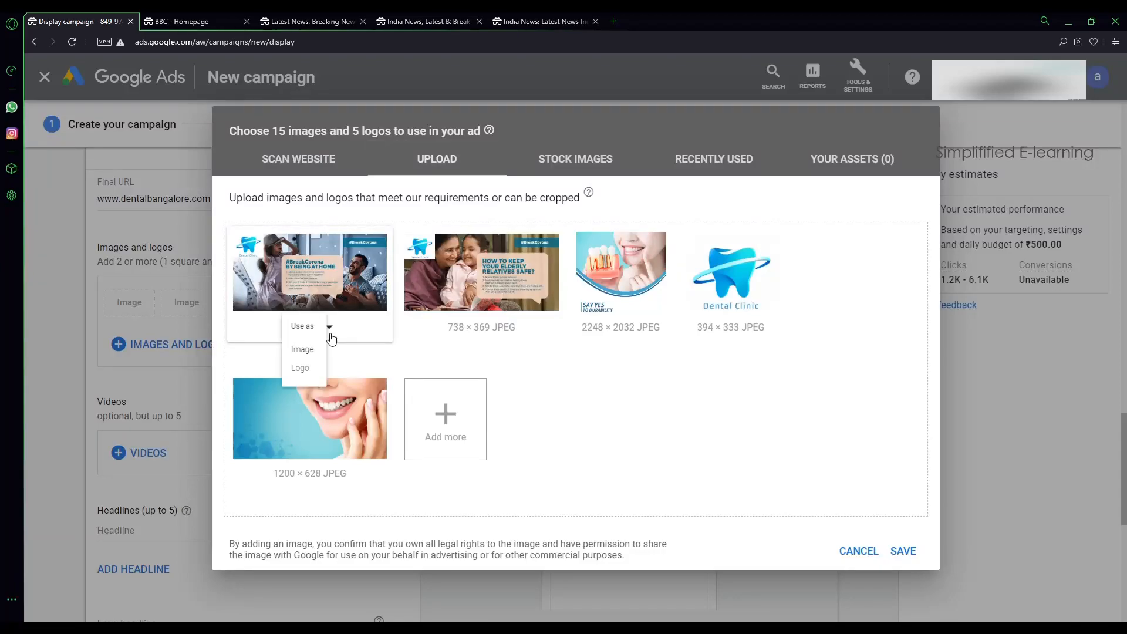
{"action": "left_click", "coordinate": [310, 364]}
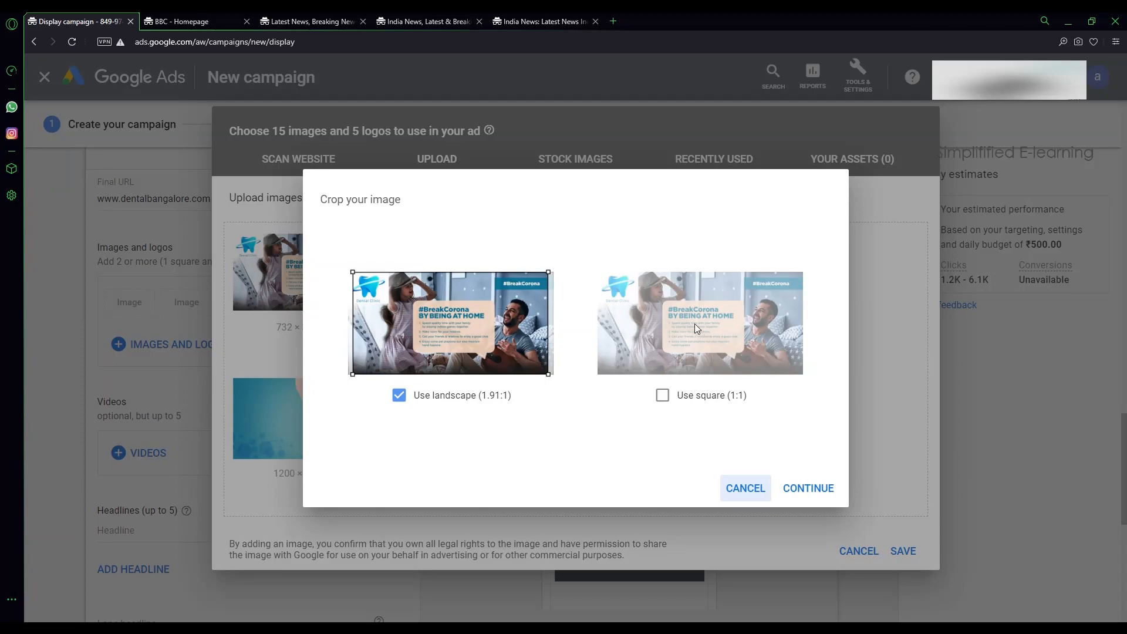
{"action": "left_click", "coordinate": [483, 339]}
{"action": "left_click_drag", "start_coordinate": [482, 338], "coordinate": [484, 339]}
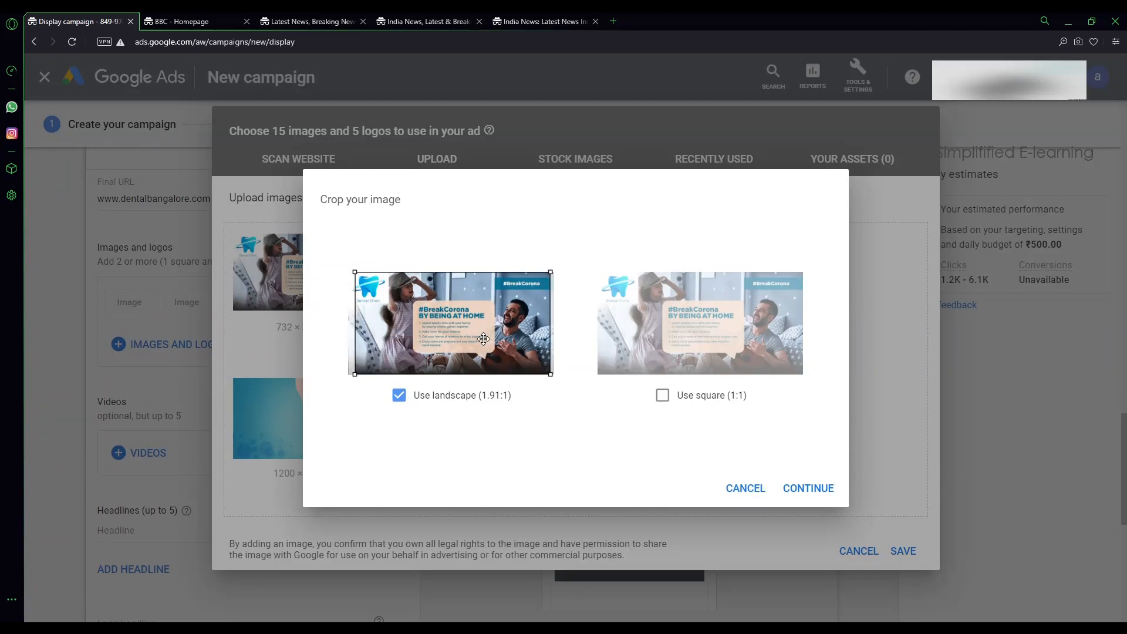
{"action": "left_click", "coordinate": [663, 395]}
{"action": "mouse_move", "coordinate": [713, 322]}
{"action": "left_mouse_down"}
{"action": "mouse_move", "coordinate": [727, 322]}
{"action": "mouse_move", "coordinate": [705, 321]}
{"action": "left_mouse_up"}
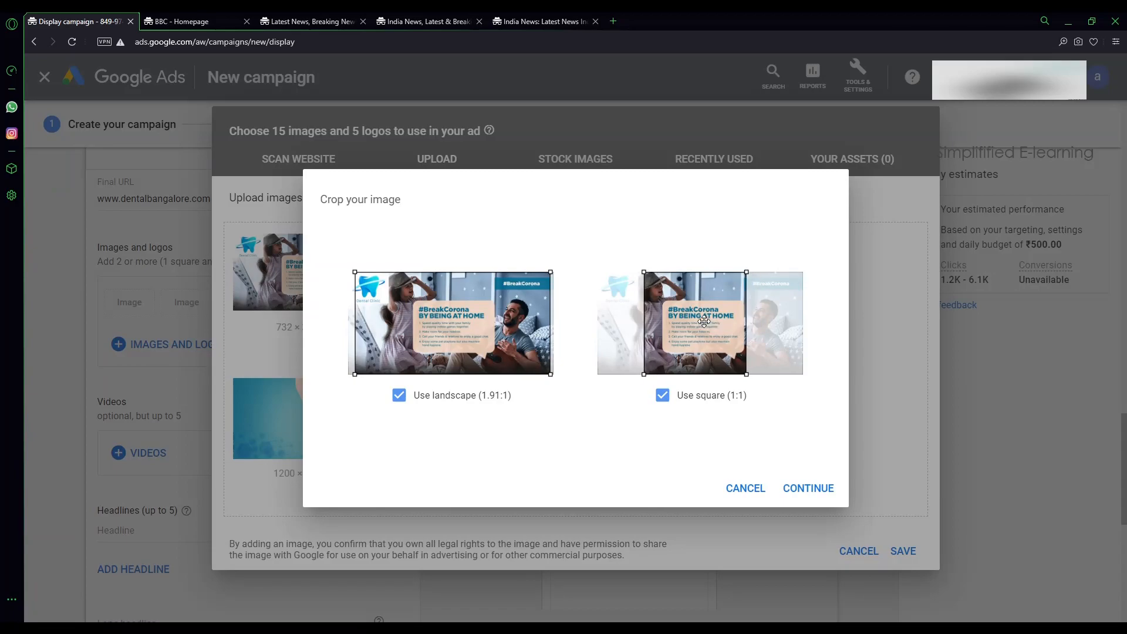
{"action": "left_click", "coordinate": [808, 488]}
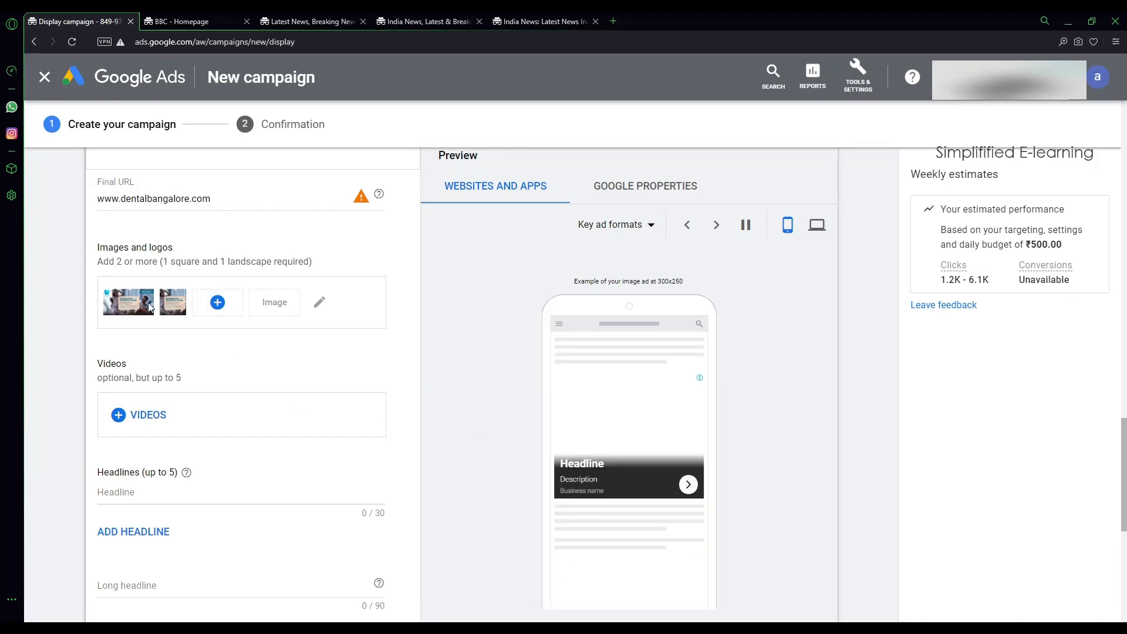
Add the "How to keep your elderly relatives safe?" picture as landscape and square images, framing the square crop on its text, and save
{"action": "mouse_move", "coordinate": [222, 313]}
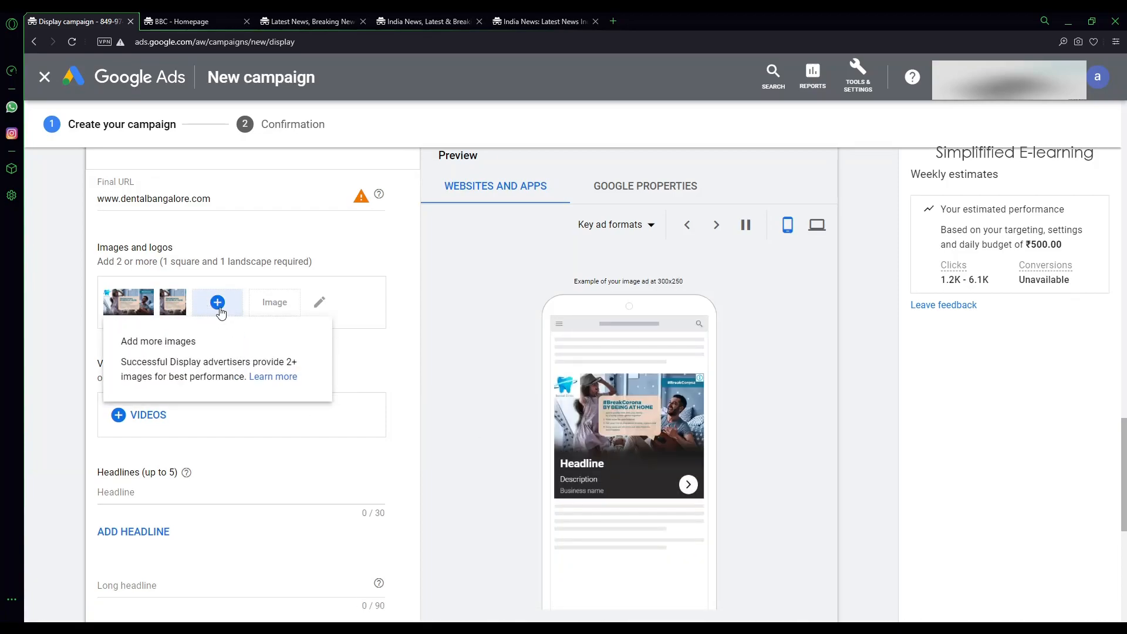
{"action": "left_click", "coordinate": [220, 310]}
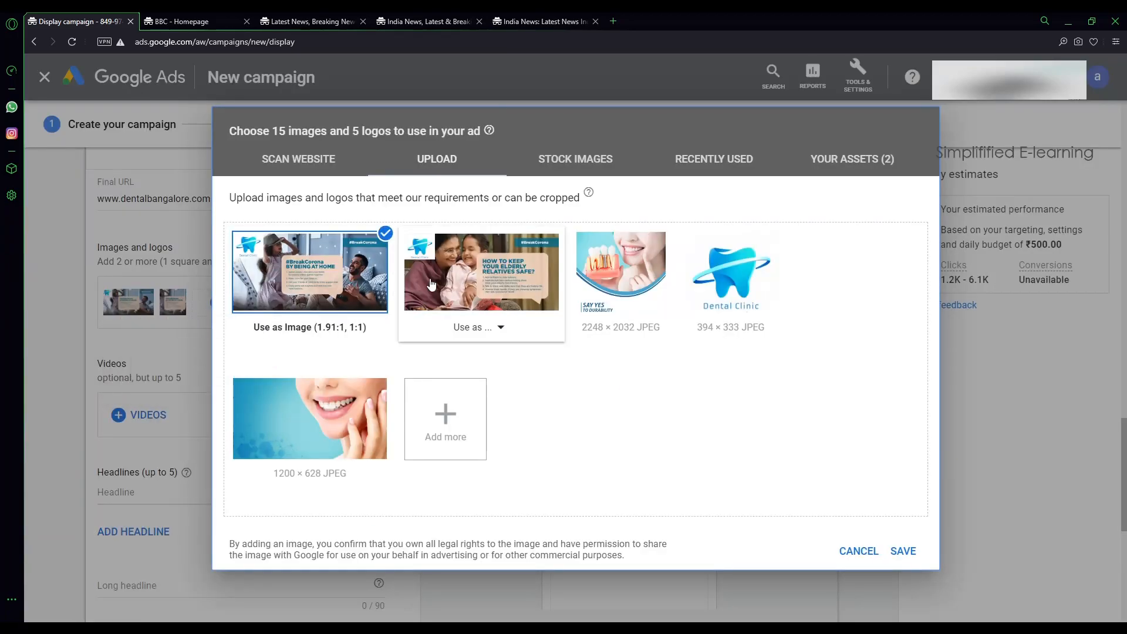
{"action": "left_click", "coordinate": [487, 327]}
{"action": "left_click", "coordinate": [482, 358]}
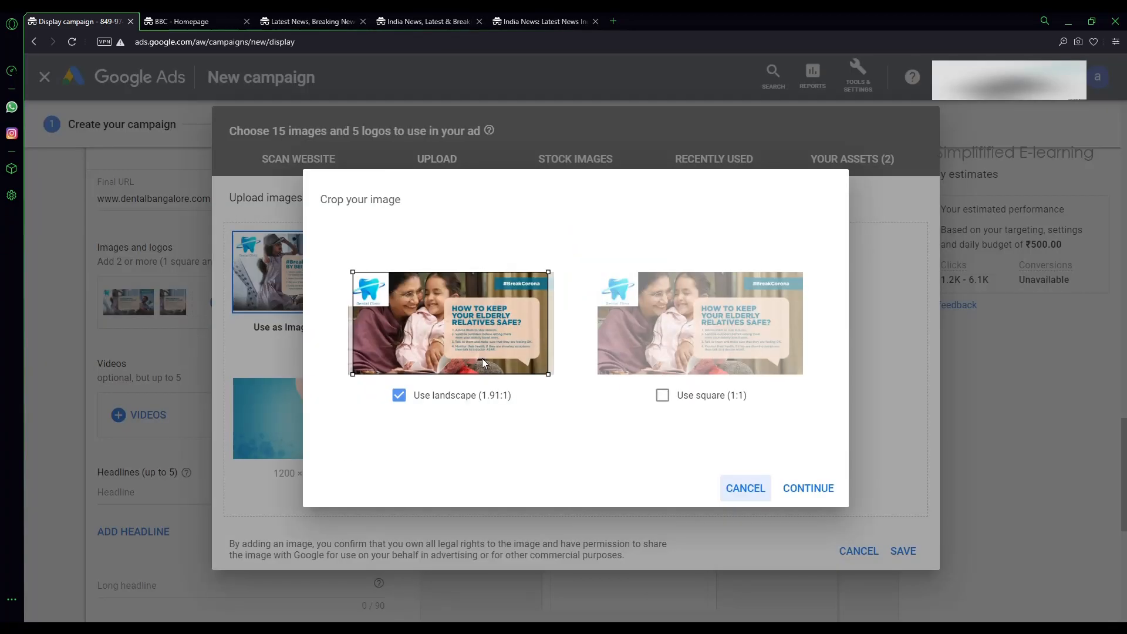
{"action": "left_click", "coordinate": [670, 396]}
{"action": "left_click_drag", "start_coordinate": [732, 328], "coordinate": [780, 330]}
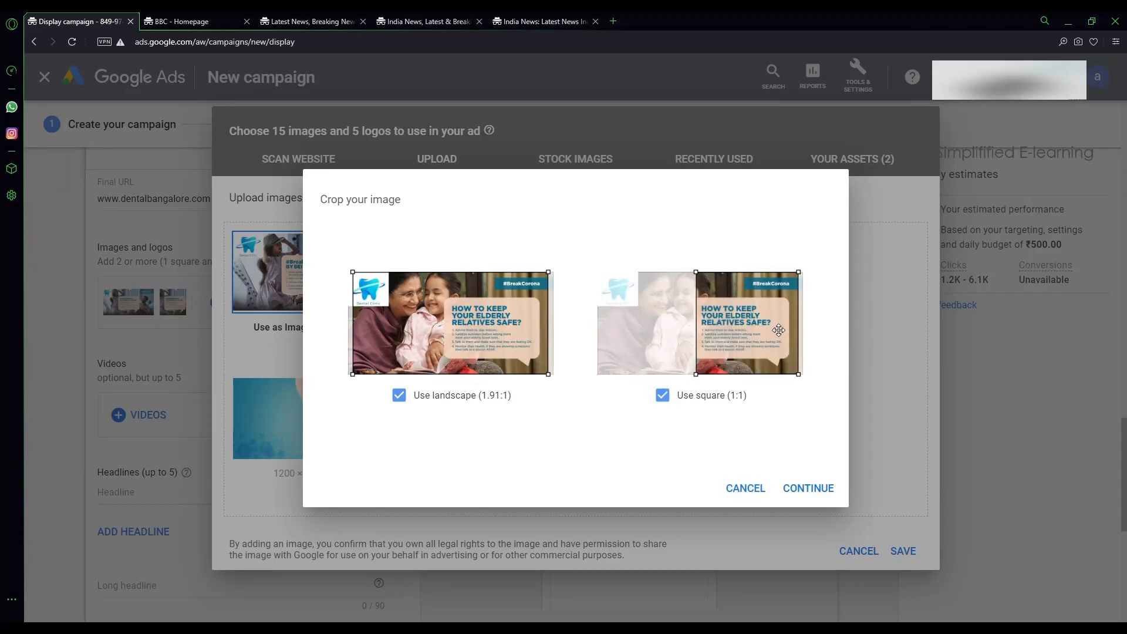
{"action": "left_click", "coordinate": [817, 502]}
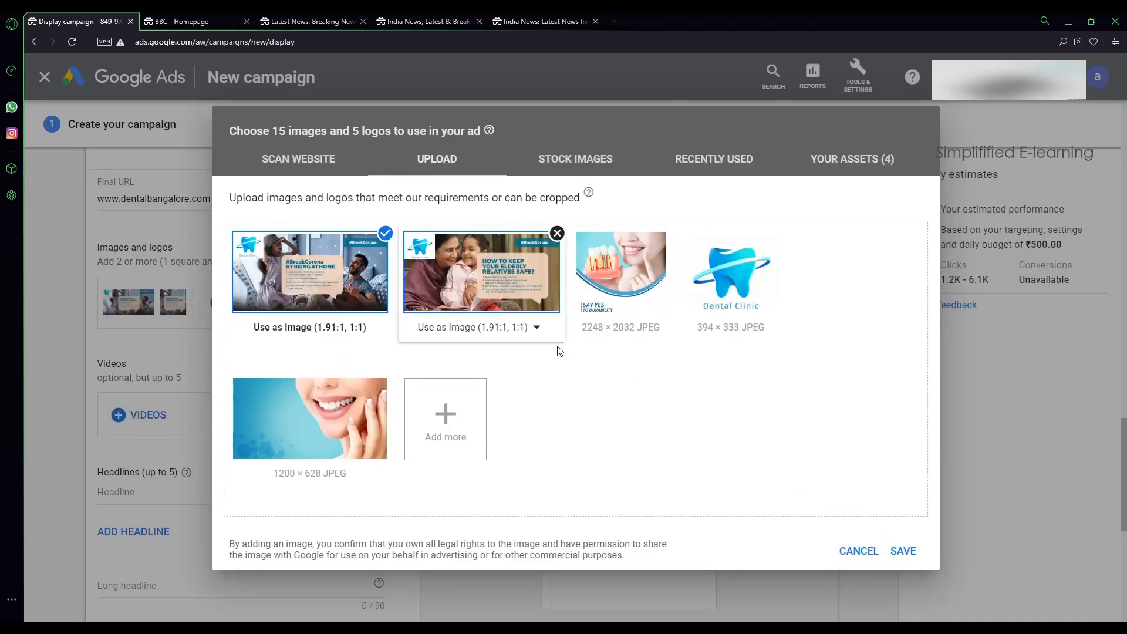
{"action": "left_click", "coordinate": [904, 552]}
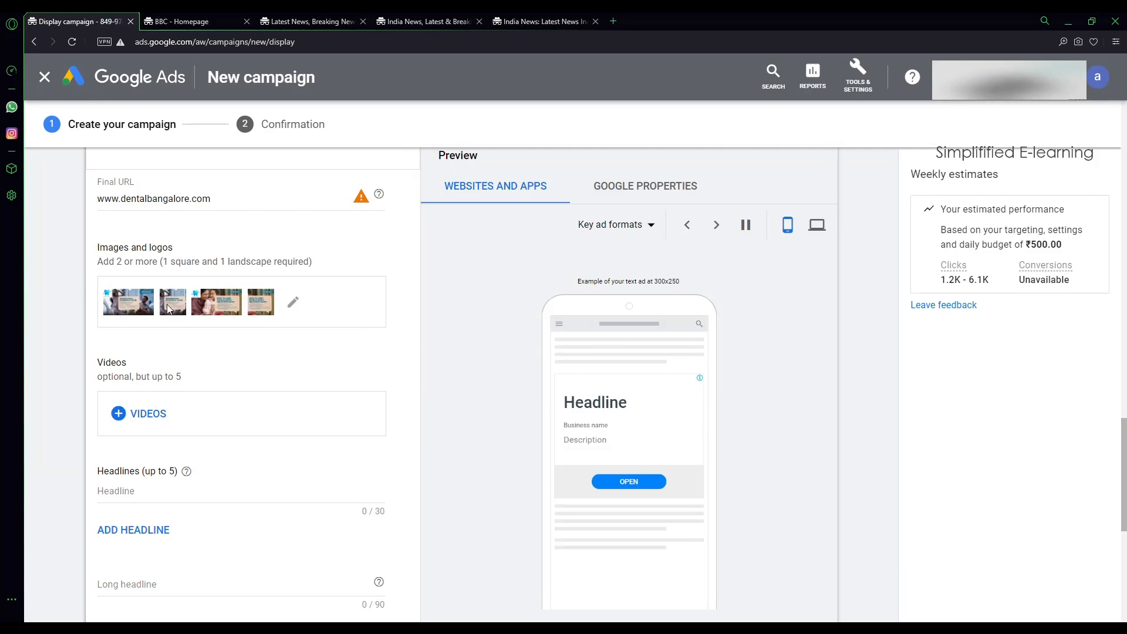
Reopen the ad's image selection and use the "Say yes to durability" picture as an image with only a square (1:1) crop
{"action": "left_click", "coordinate": [293, 305]}
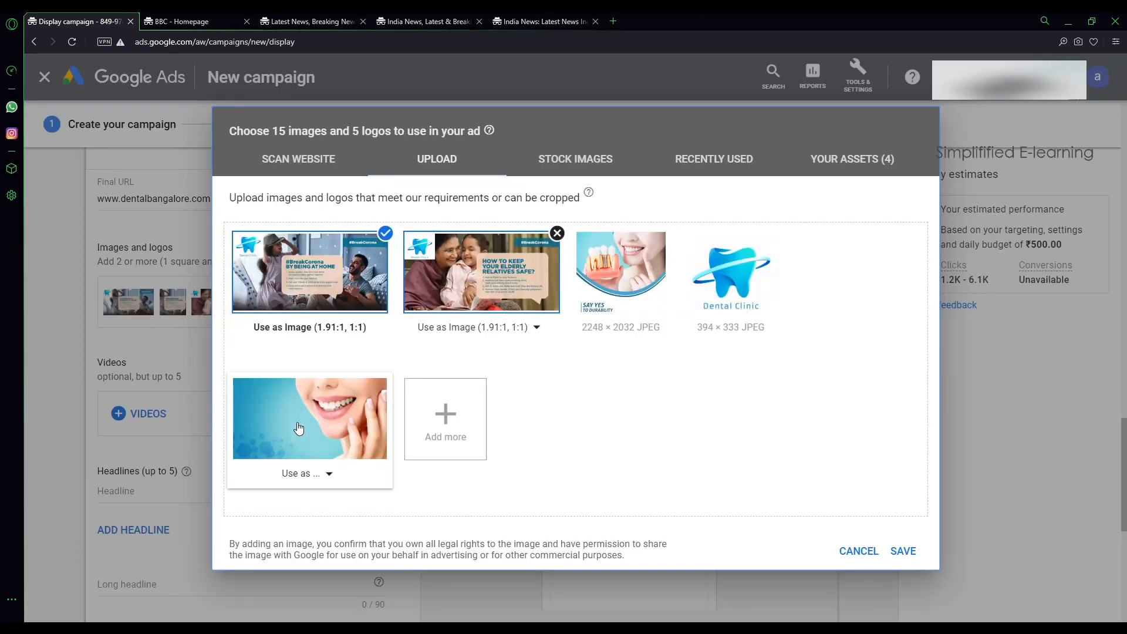
{"action": "left_click", "coordinate": [622, 327]}
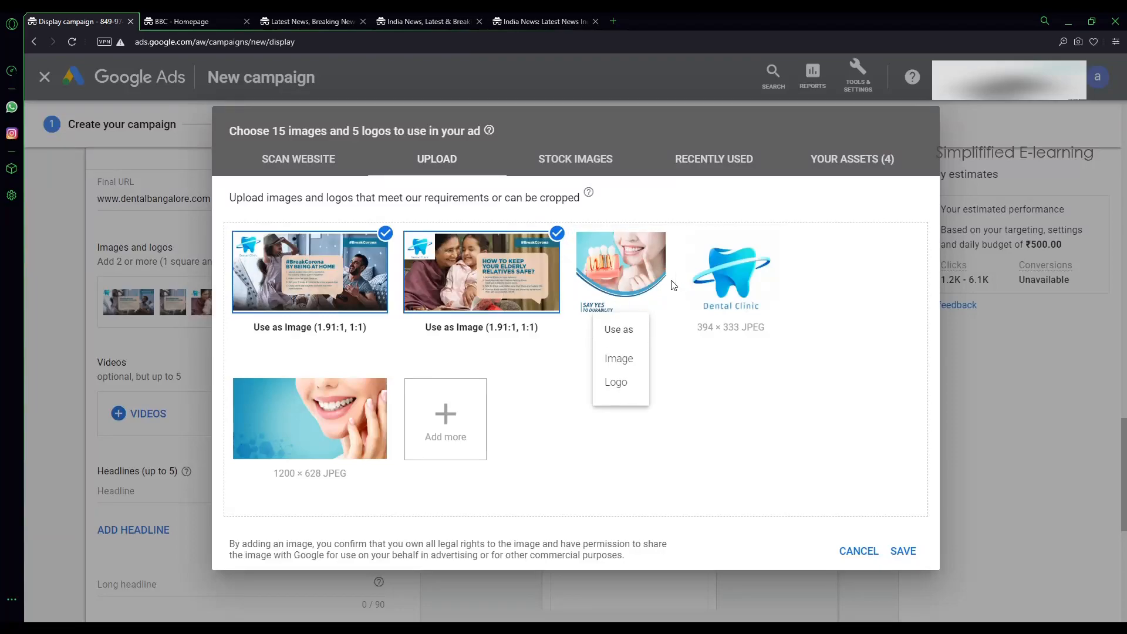
{"action": "left_click", "coordinate": [620, 360]}
{"action": "left_click_drag", "start_coordinate": [716, 302], "coordinate": [686, 318]}
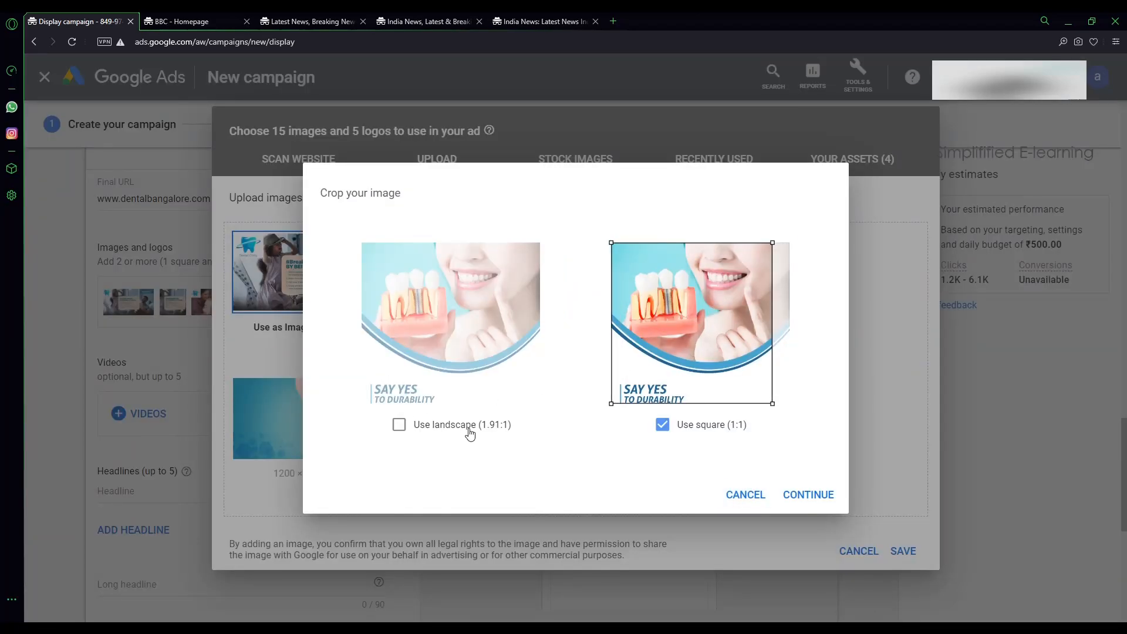
{"action": "left_click_drag", "start_coordinate": [654, 361], "coordinate": [674, 353]}
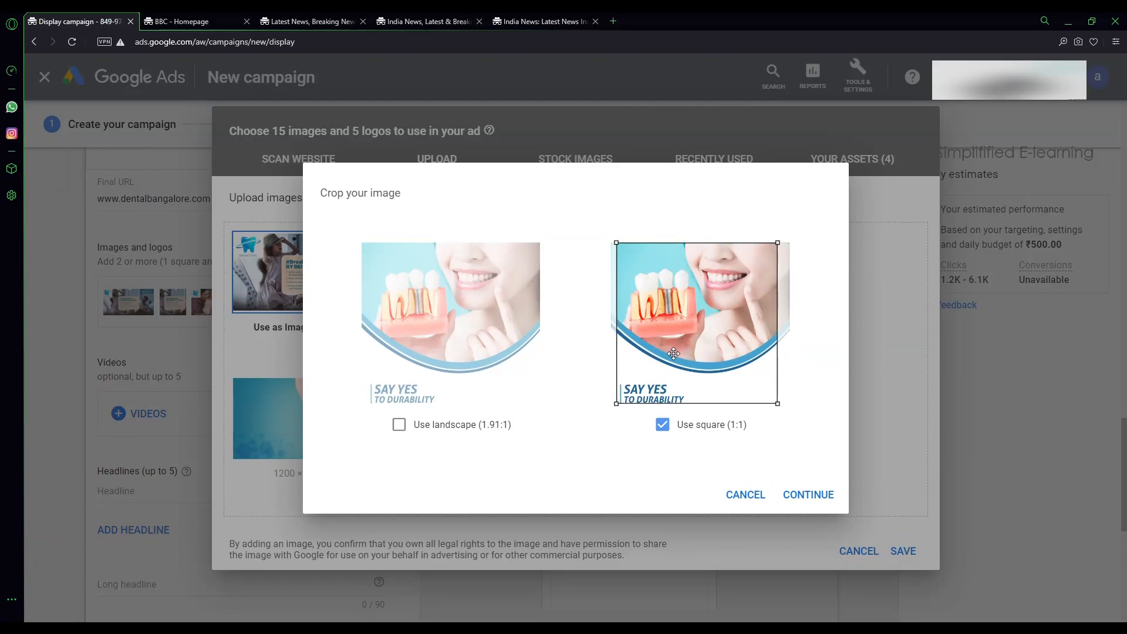
{"action": "left_click", "coordinate": [809, 493]}
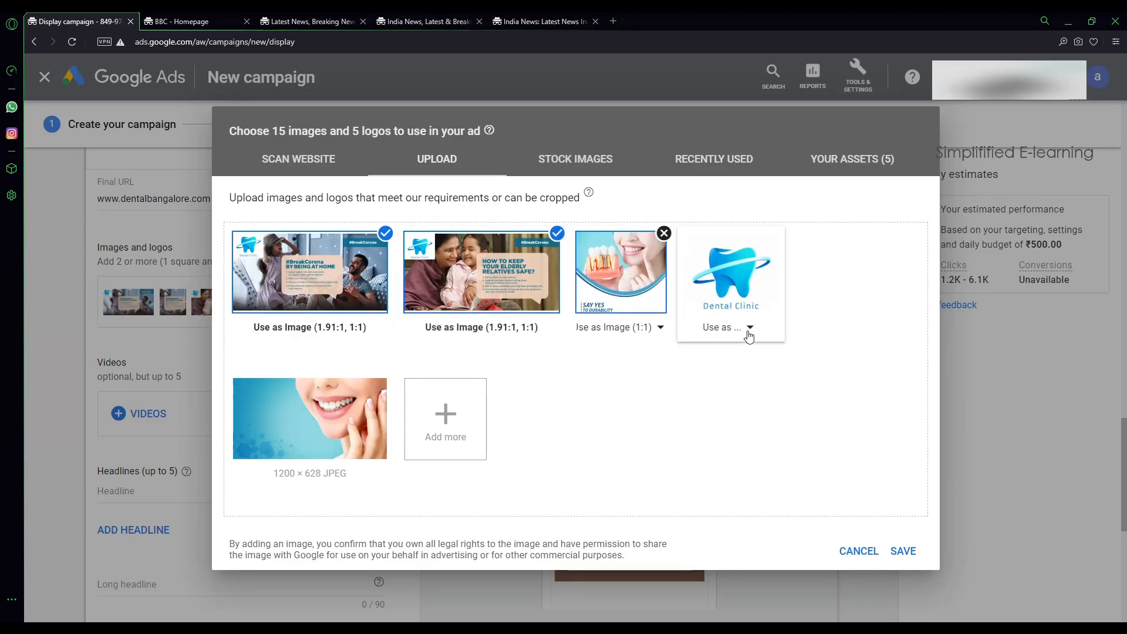
Use the Dental Clinic tooth picture as a logo with the 1:1 crop
{"action": "left_click", "coordinate": [750, 329]}
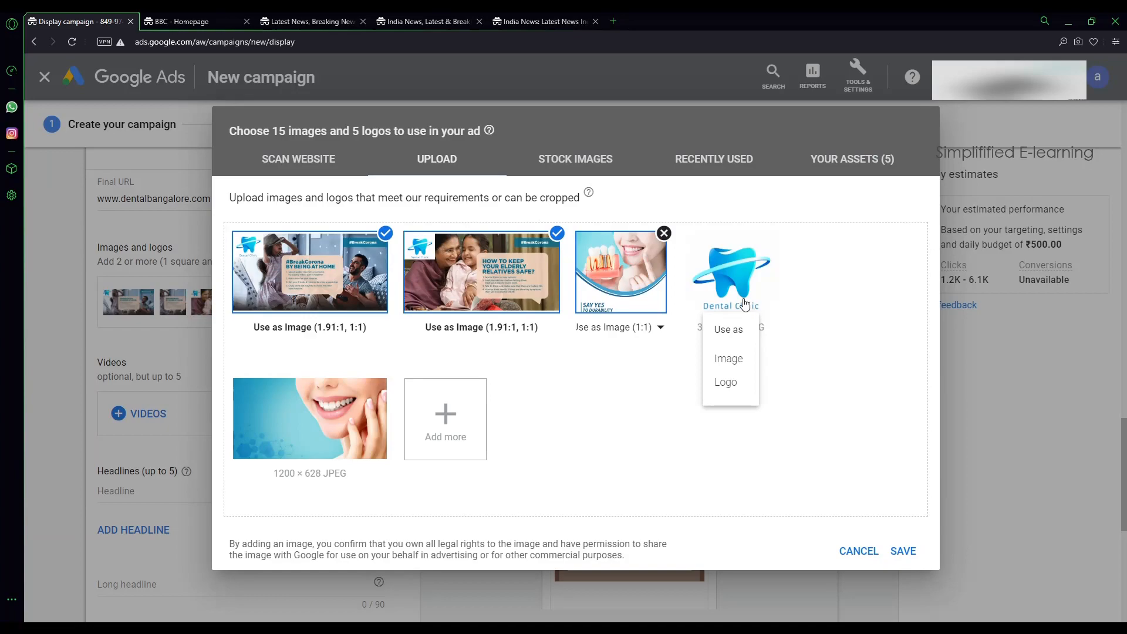
{"action": "left_click", "coordinate": [729, 383]}
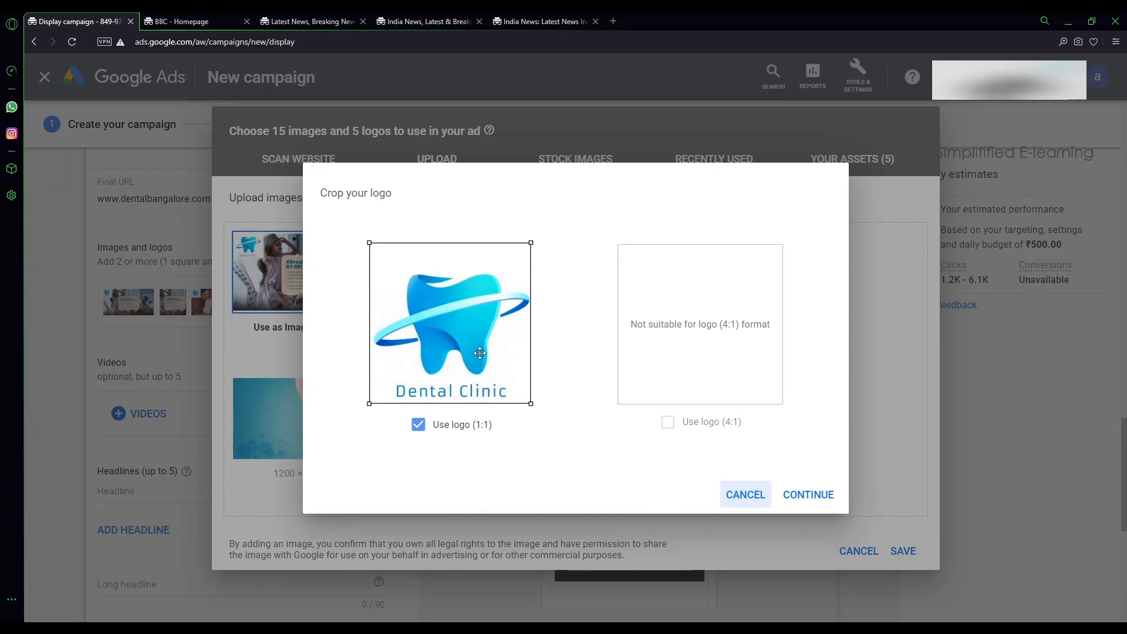
{"action": "left_click", "coordinate": [822, 495]}
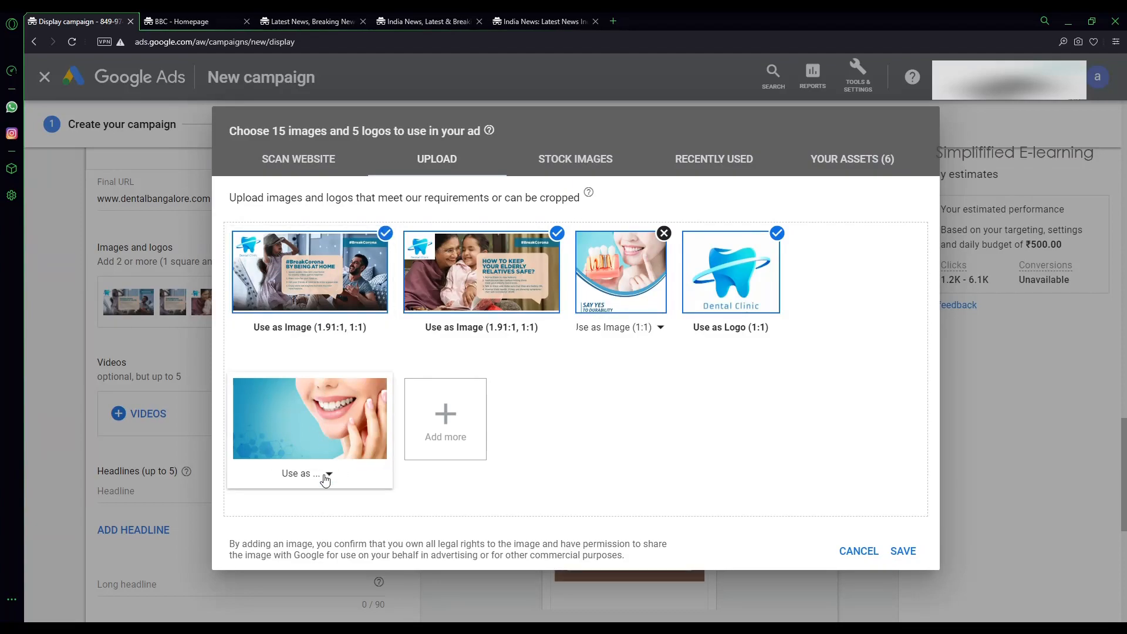
Use the smile picture as a 4:1 logo only, cropped to its upper edge, and save the image and logo selection
{"action": "left_click", "coordinate": [326, 478]}
{"action": "left_click", "coordinate": [304, 526]}
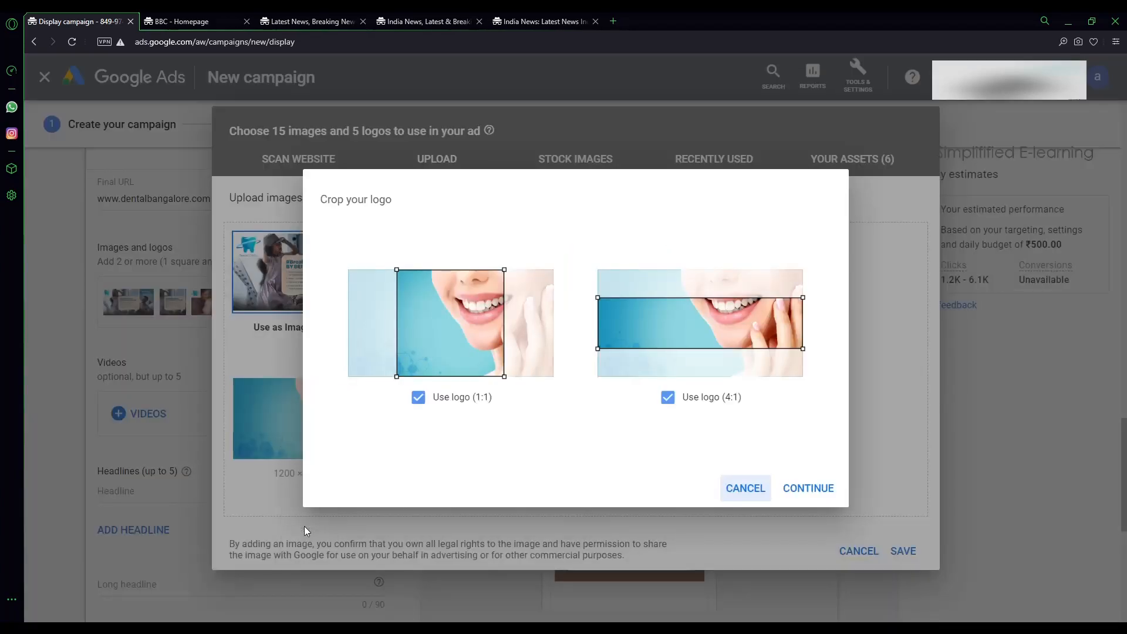
{"action": "left_click_drag", "start_coordinate": [717, 319], "coordinate": [719, 294]}
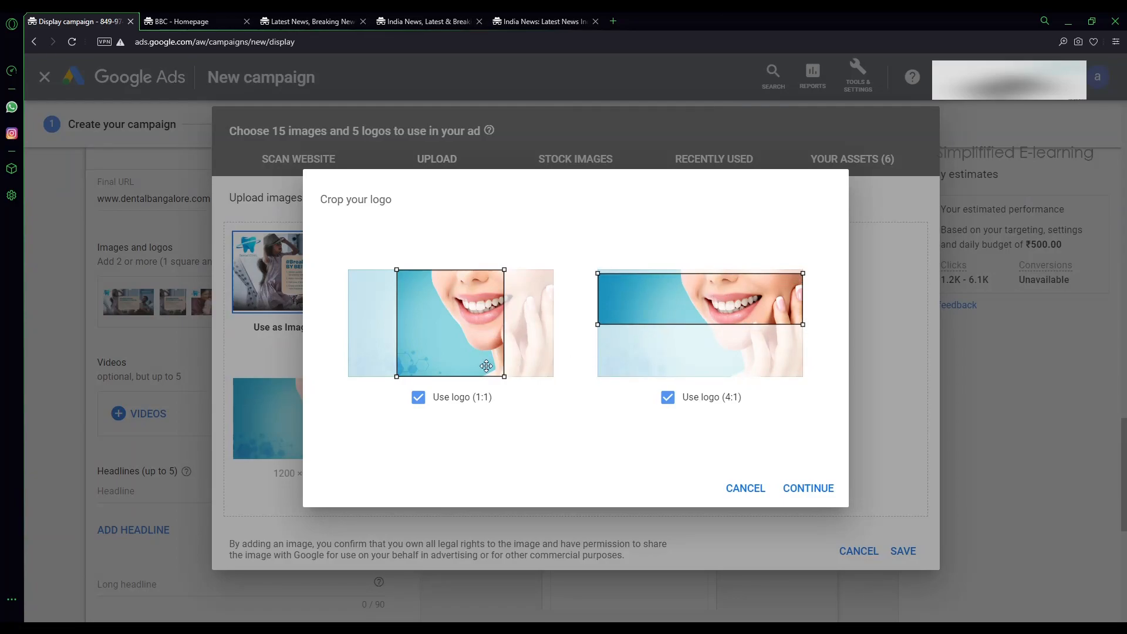
{"action": "left_click_drag", "start_coordinate": [456, 367], "coordinate": [487, 366]}
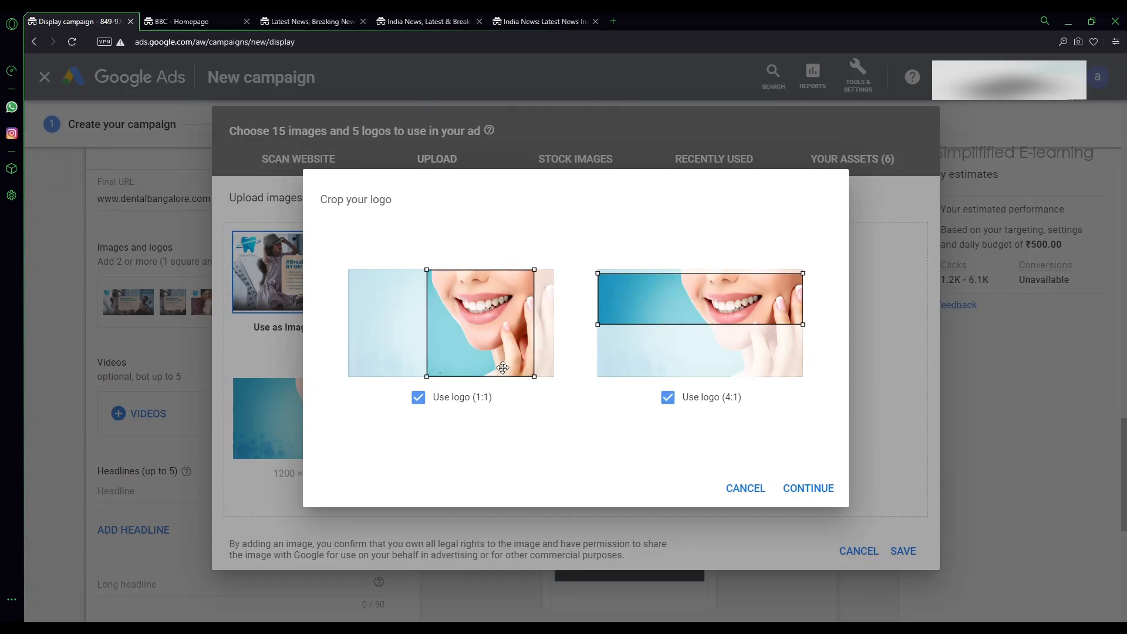
{"action": "left_click", "coordinate": [419, 398]}
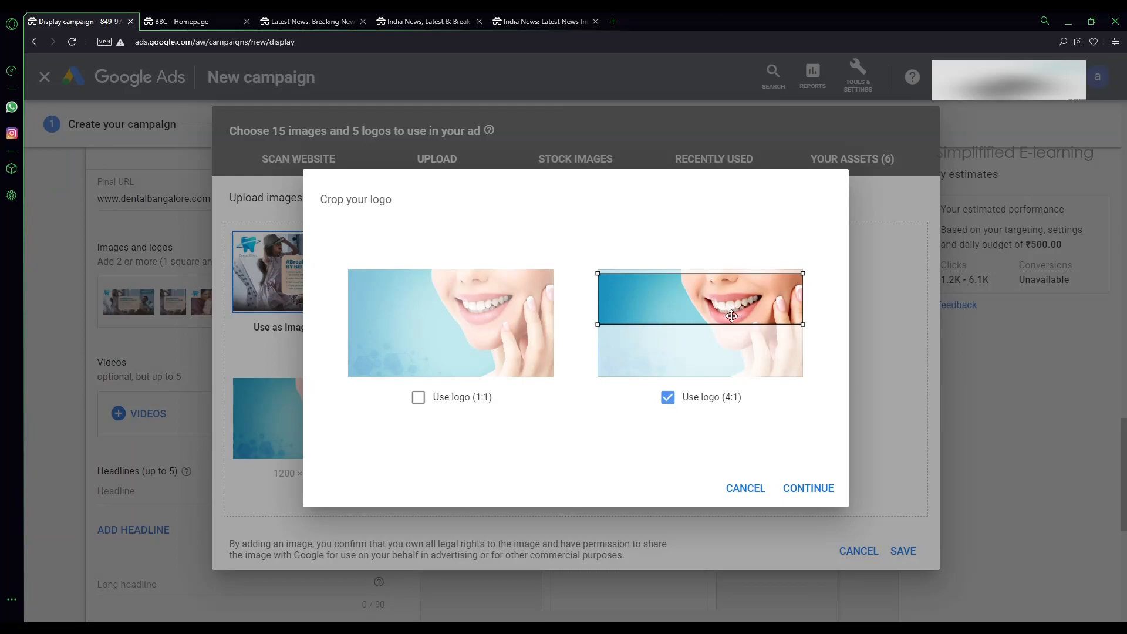
{"action": "left_click_drag", "start_coordinate": [736, 315], "coordinate": [736, 311]}
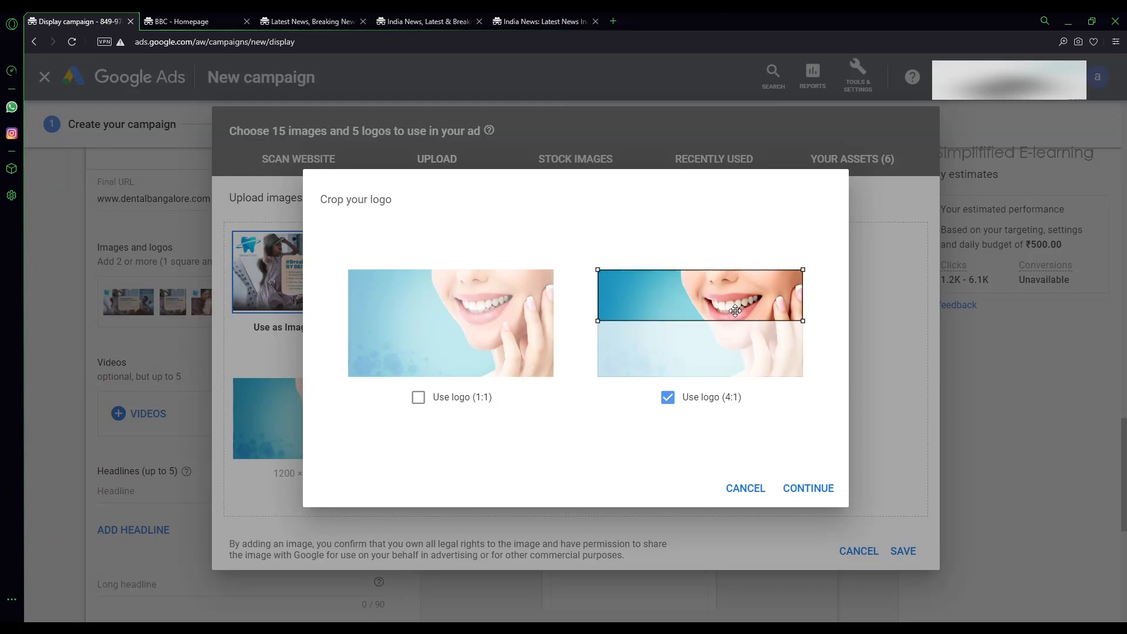
{"action": "left_click", "coordinate": [798, 491]}
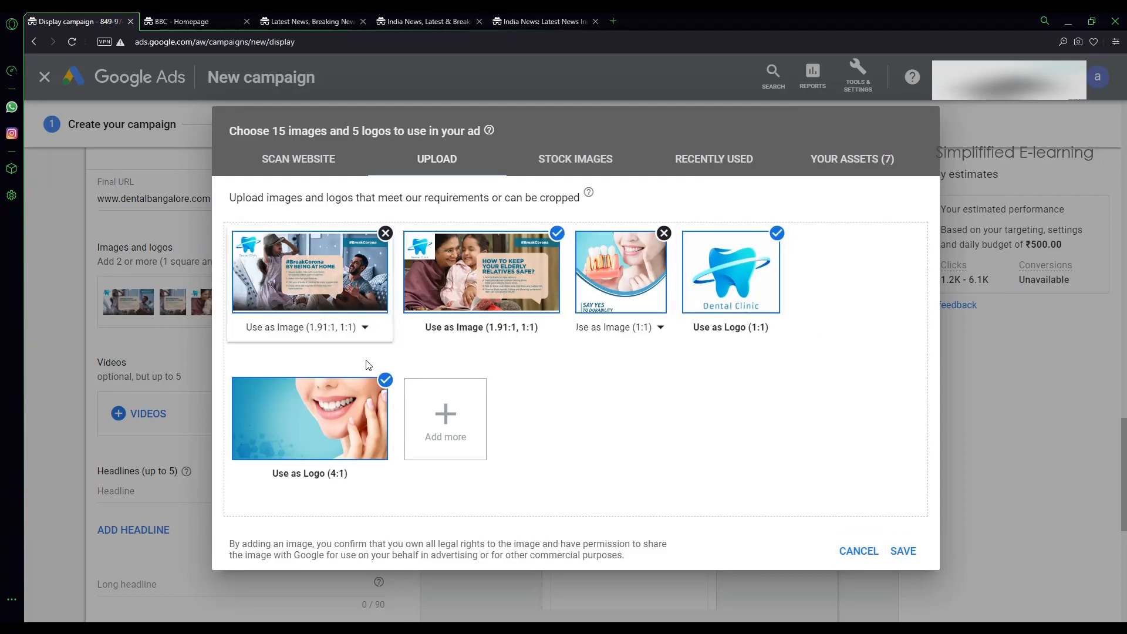
{"action": "left_click", "coordinate": [908, 556]}
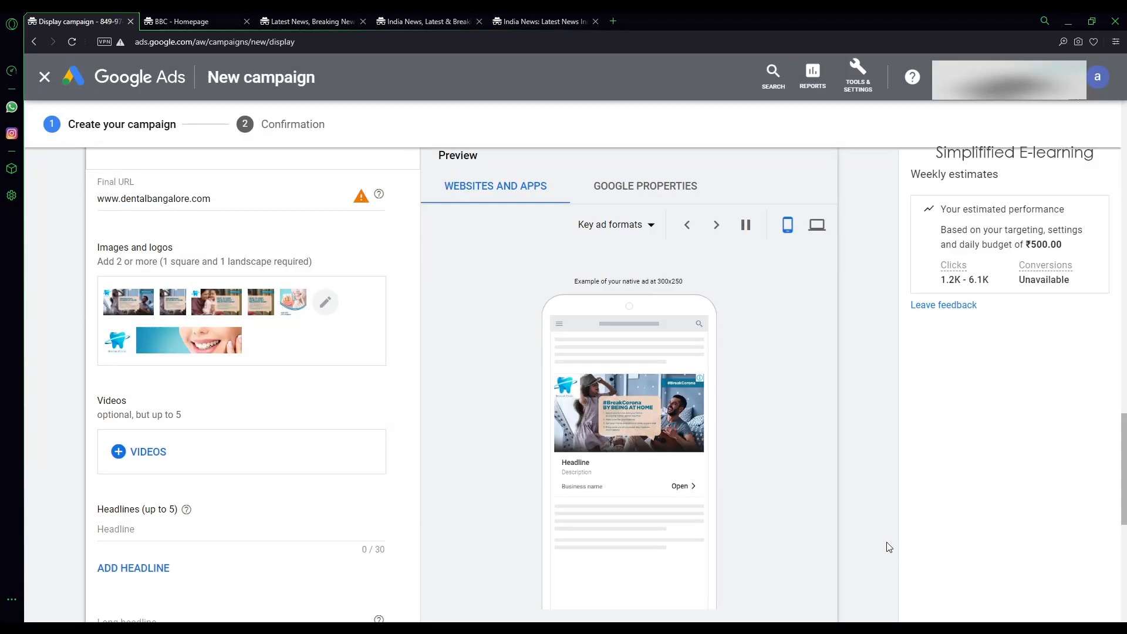
Check the ad strength and page through the mobile previews of the responsive ad's formats for websites and apps
{"action": "scroll", "coordinate": [373, 416], "scroll_direction": "up", "scroll_amount": 3}
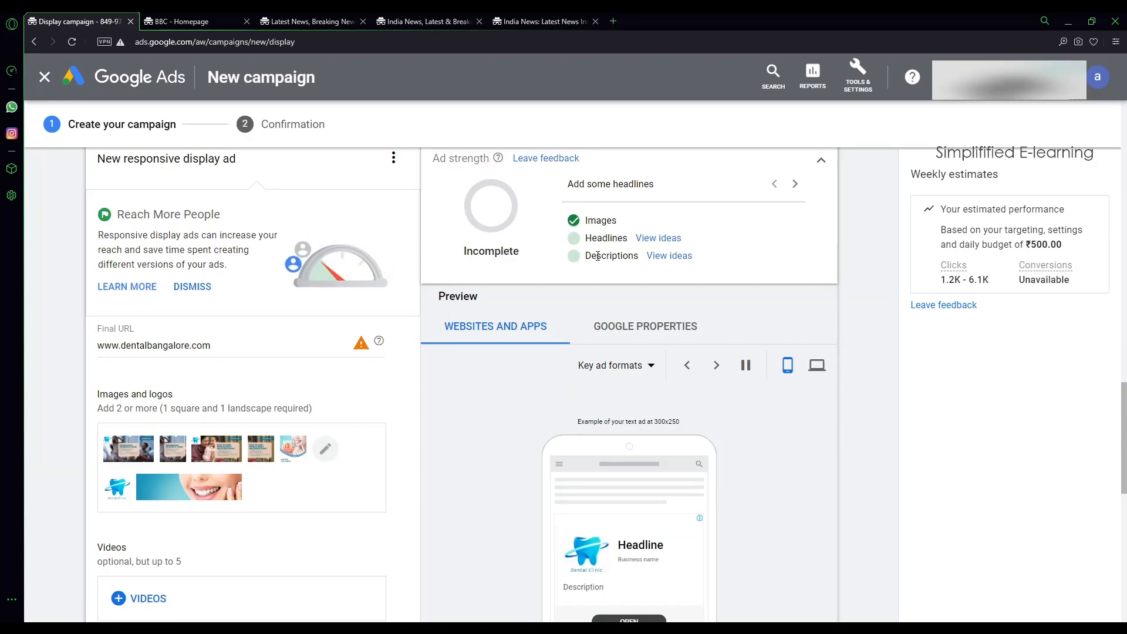
{"action": "scroll", "coordinate": [646, 376], "scroll_direction": "down", "scroll_amount": 3}
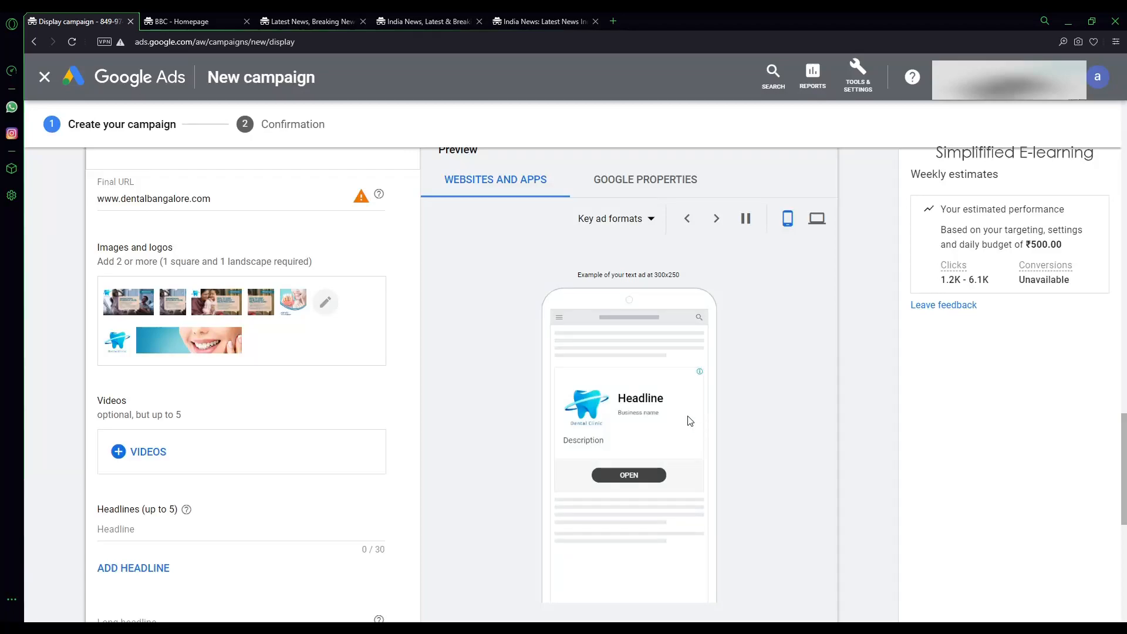
{"action": "left_click", "coordinate": [717, 222]}
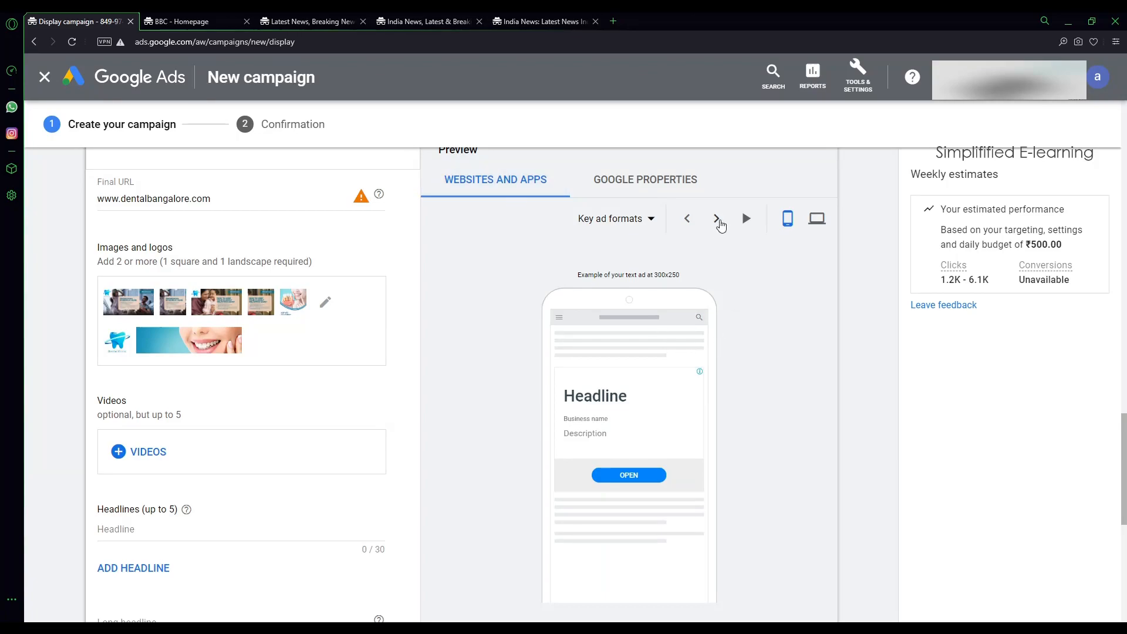
{"action": "left_click", "coordinate": [717, 220]}
{"action": "left_click", "coordinate": [717, 221]}
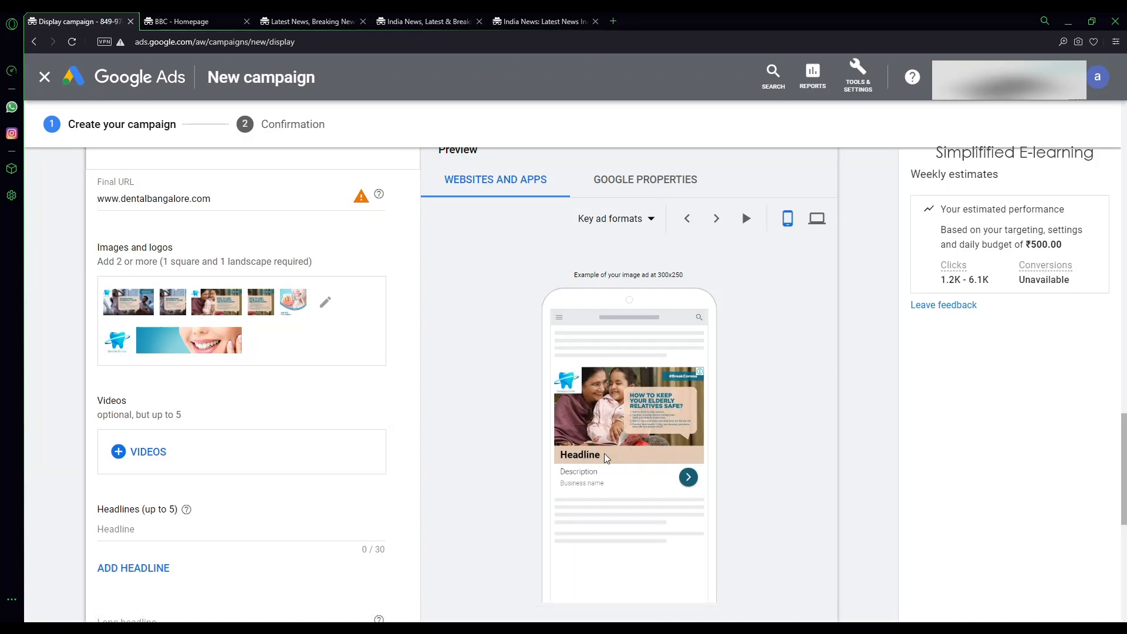
{"action": "left_click", "coordinate": [716, 219]}
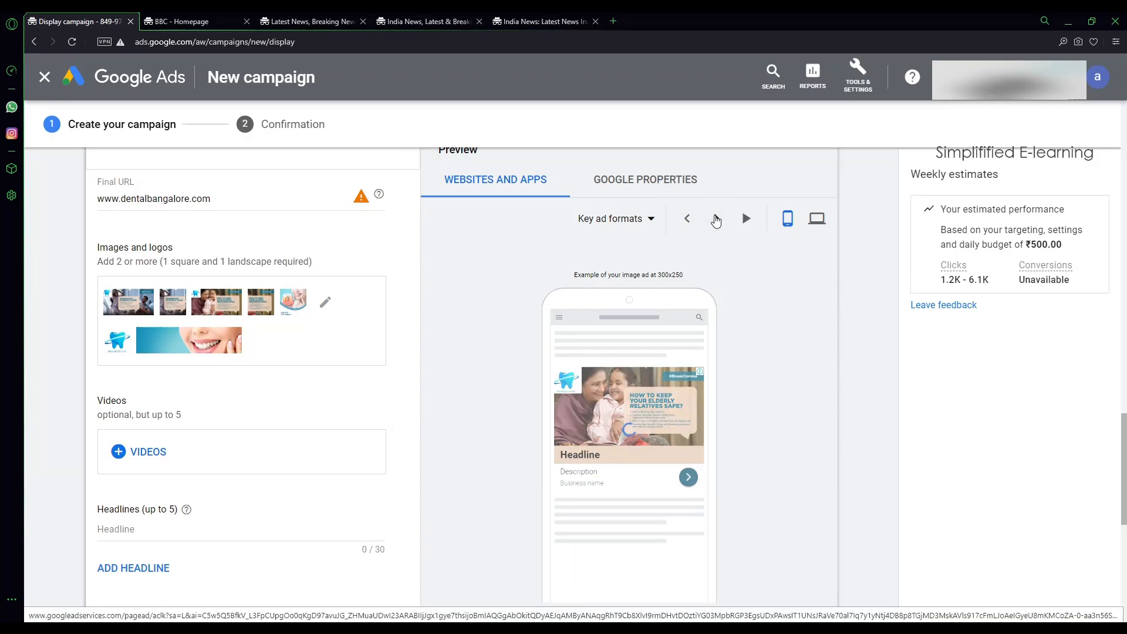
Switch the ad preview to desktop and examine the image, native and text ad layouts up close
{"action": "left_click", "coordinate": [819, 220]}
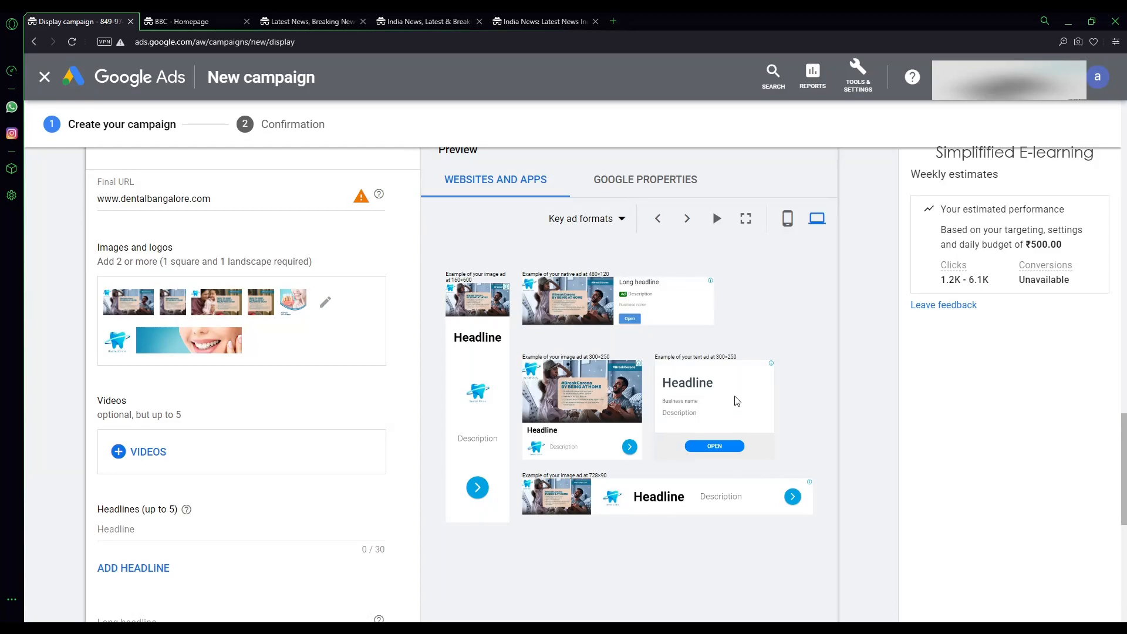
{"action": "key", "text": "ctrl+plus"}
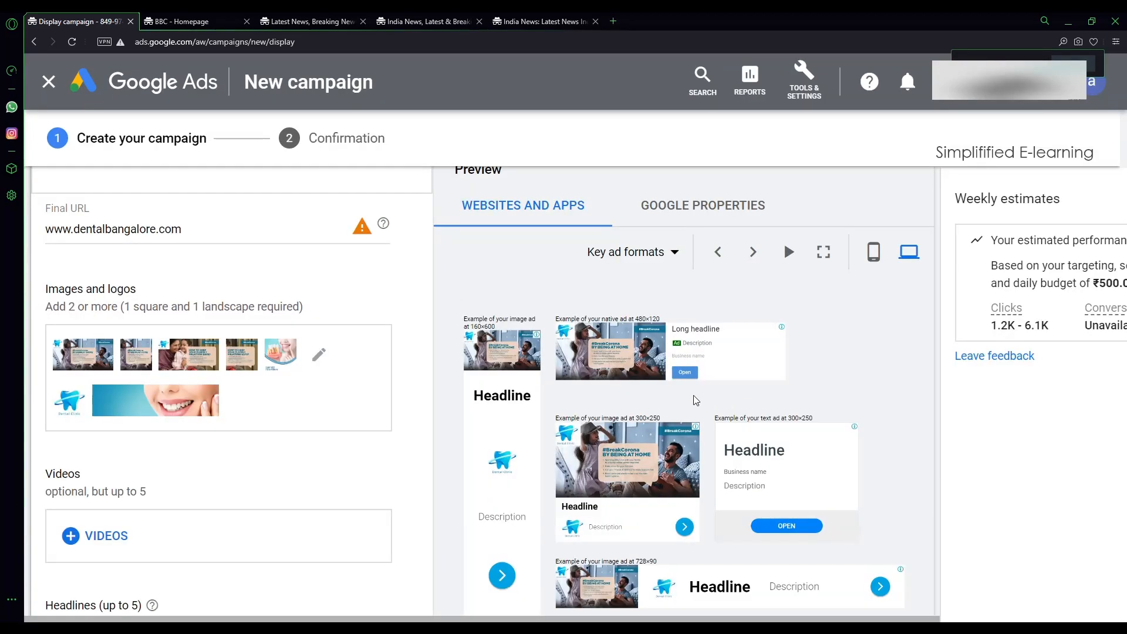
{"action": "scroll", "coordinate": [712, 455], "scroll_direction": "up", "scroll_amount": 2}
{"action": "scroll", "coordinate": [714, 454], "scroll_direction": "down", "scroll_amount": 1}
{"action": "scroll", "coordinate": [712, 455], "scroll_direction": "down", "scroll_amount": 1}
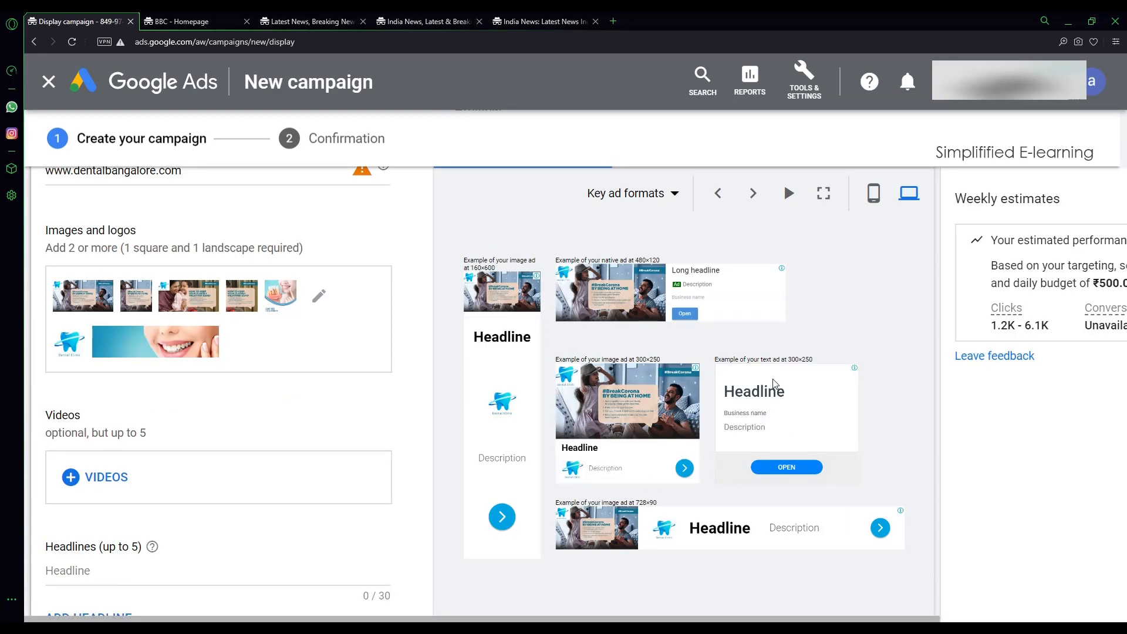
{"action": "key", "text": "ctrl+minus"}
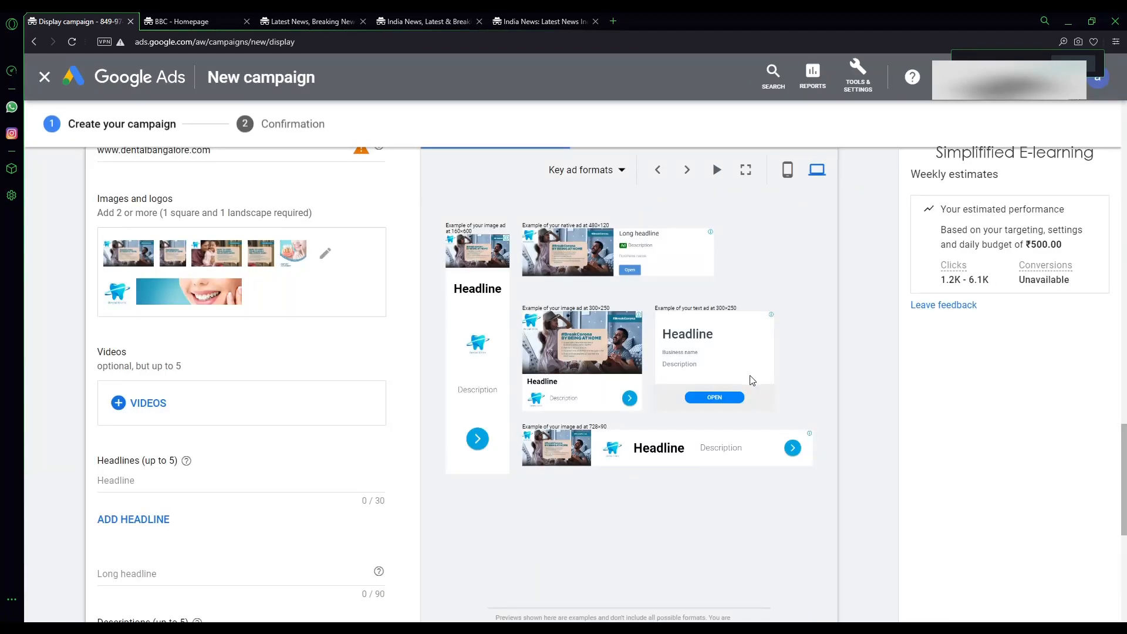
Copy "Need to Improve Your Smile?" from the debtalHeadline Word document into the ad's first headline
{"action": "scroll", "coordinate": [629, 429], "scroll_direction": "up", "scroll_amount": 2}
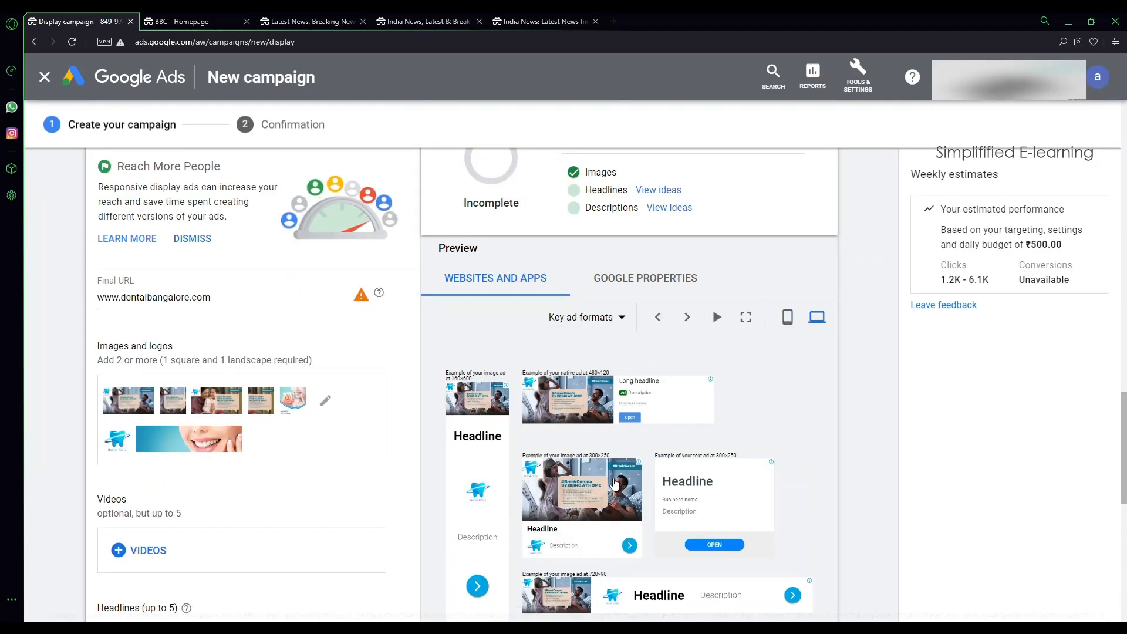
{"action": "scroll", "coordinate": [138, 433], "scroll_direction": "down", "scroll_amount": 1}
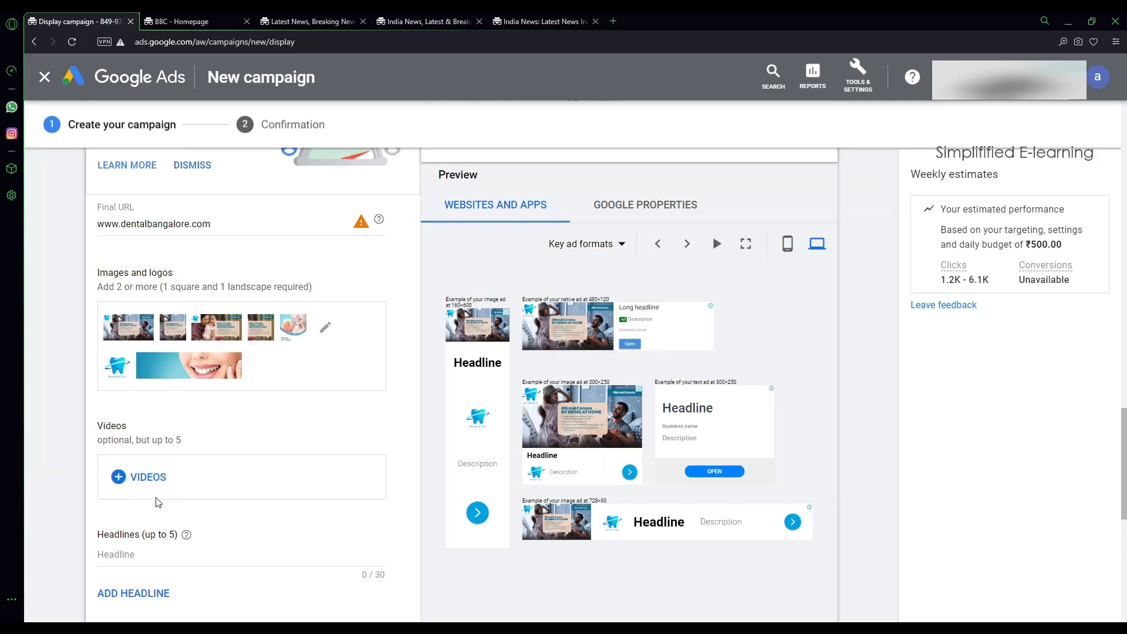
{"action": "scroll", "coordinate": [155, 501], "scroll_direction": "down", "scroll_amount": 2}
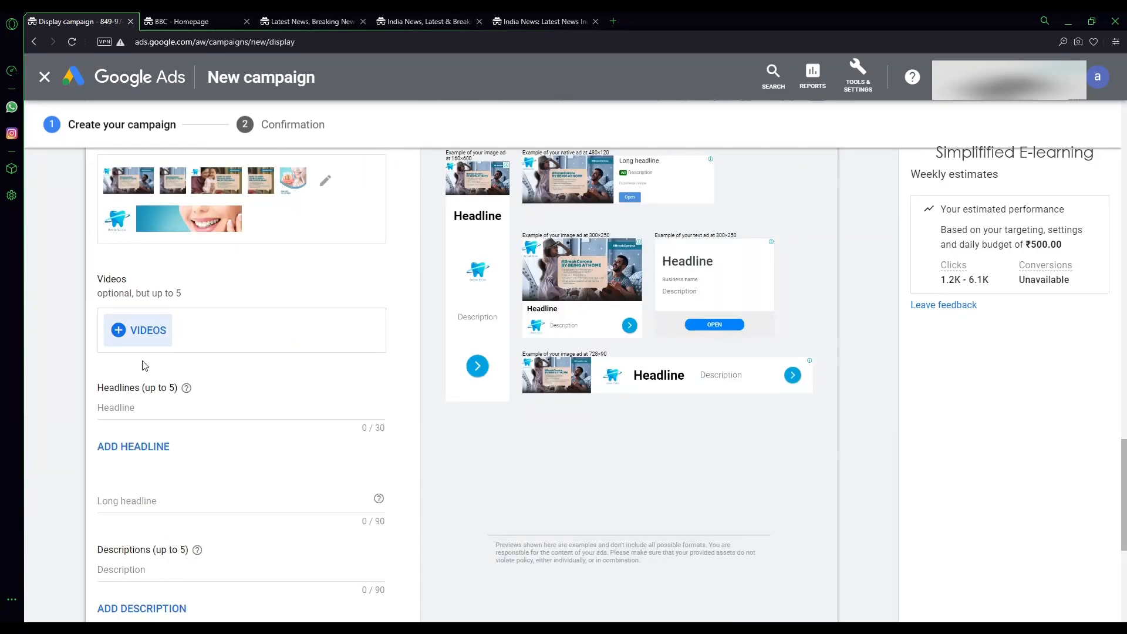
{"action": "left_click", "coordinate": [144, 418]}
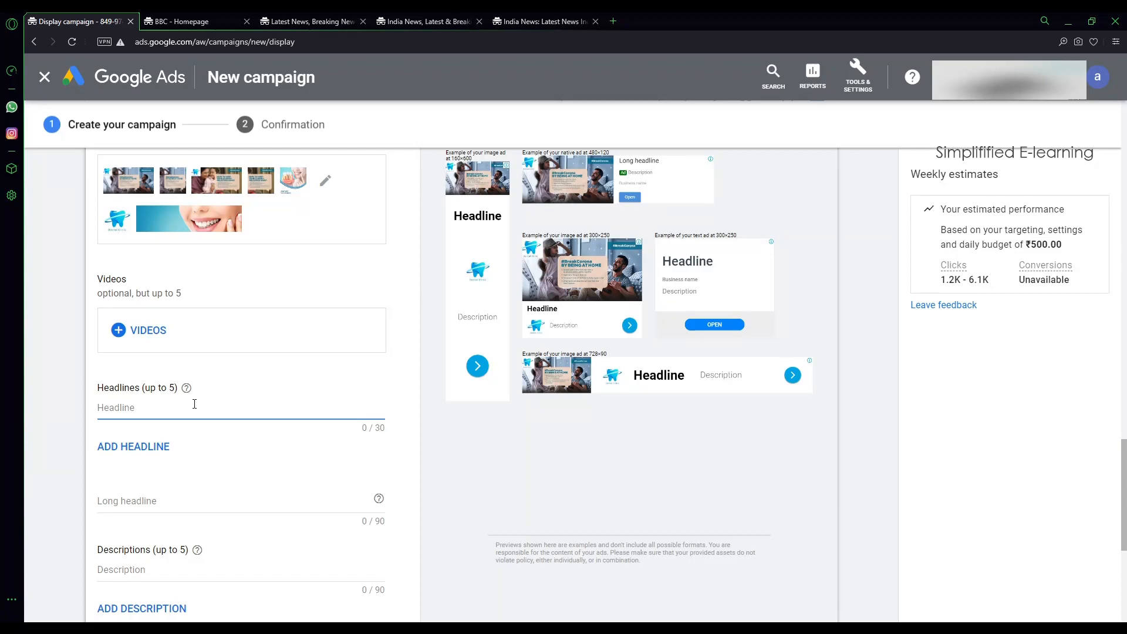
{"action": "key", "text": "alt+Tab"}
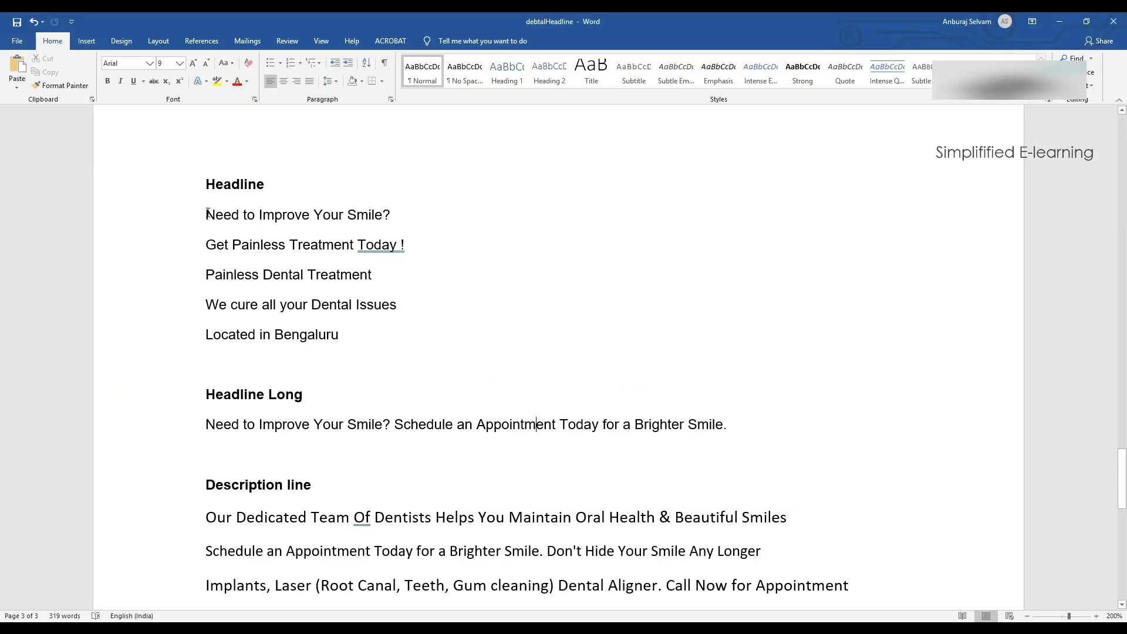
{"action": "triple_click", "coordinate": [249, 209]}
{"action": "key", "text": "ctrl+c"}
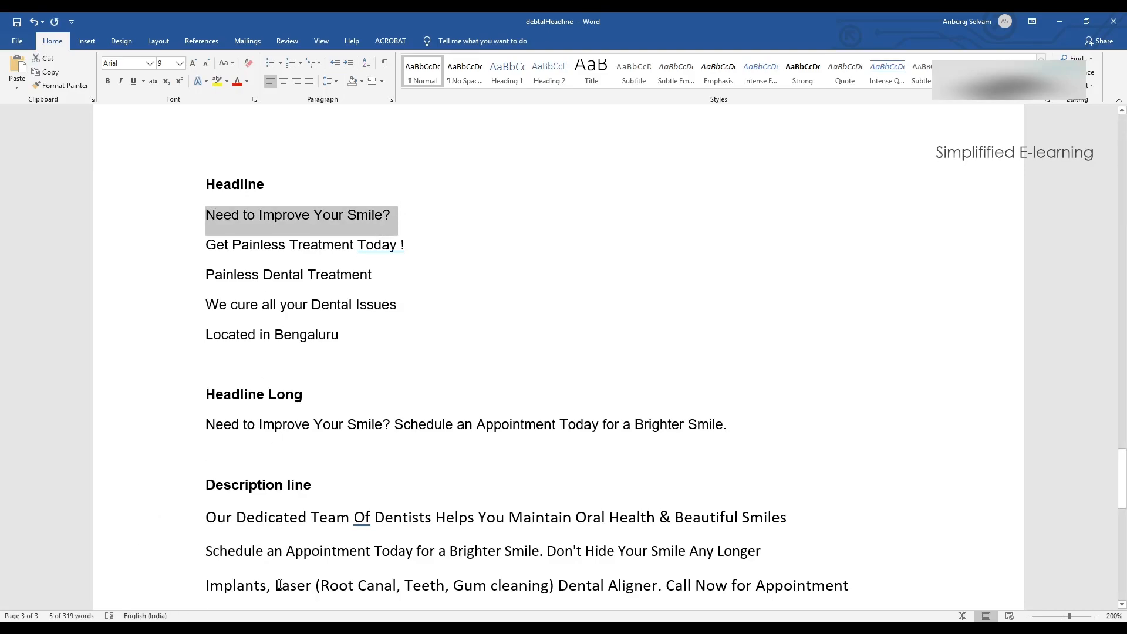
{"action": "key", "text": "alt+Tab"}
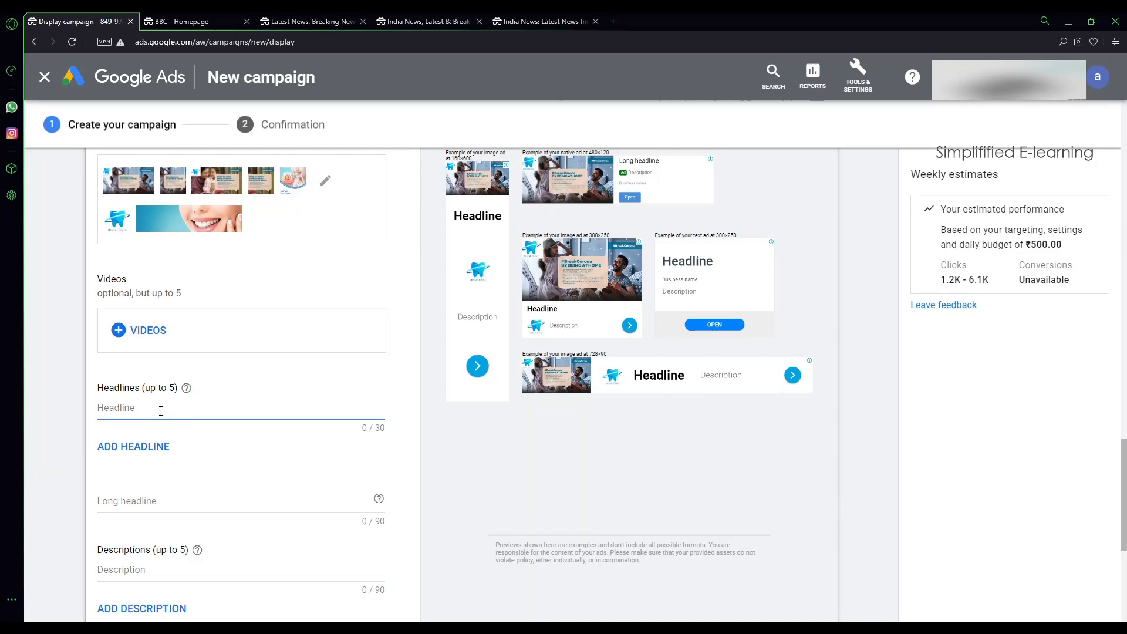
{"action": "key", "text": "ctrl+v"}
Copy "Get Painless Treatment Today !" from the Word document into the second headline of the Google Ads ad
{"action": "key", "text": "alt+Tab"}
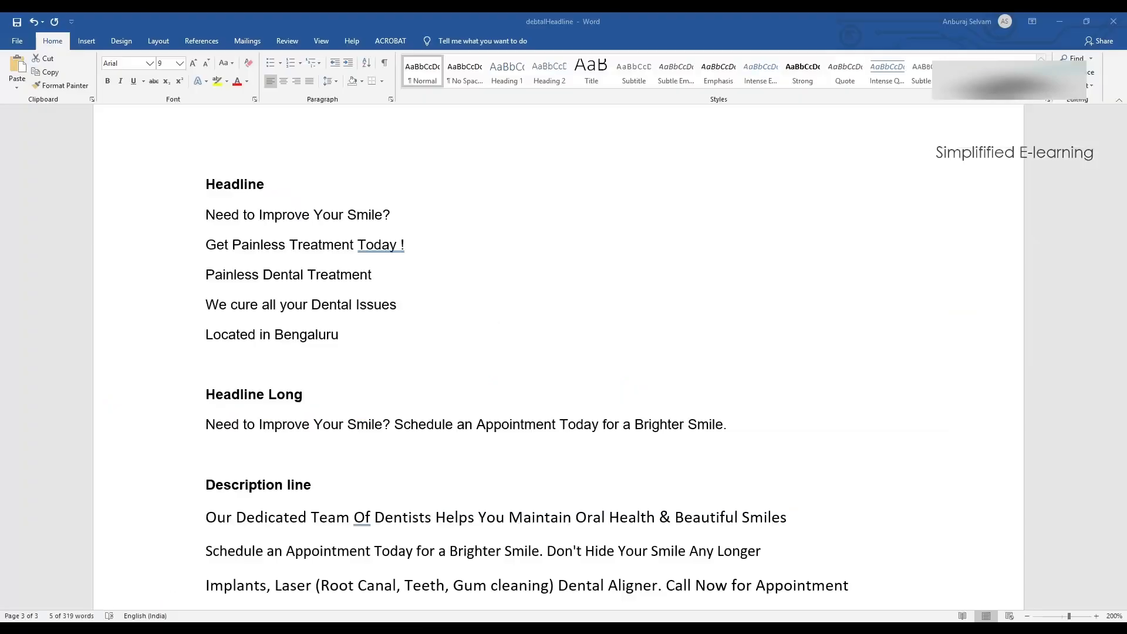
{"action": "left_click_drag", "start_coordinate": [204, 247], "coordinate": [448, 243]}
{"action": "key", "text": "ctrl+c"}
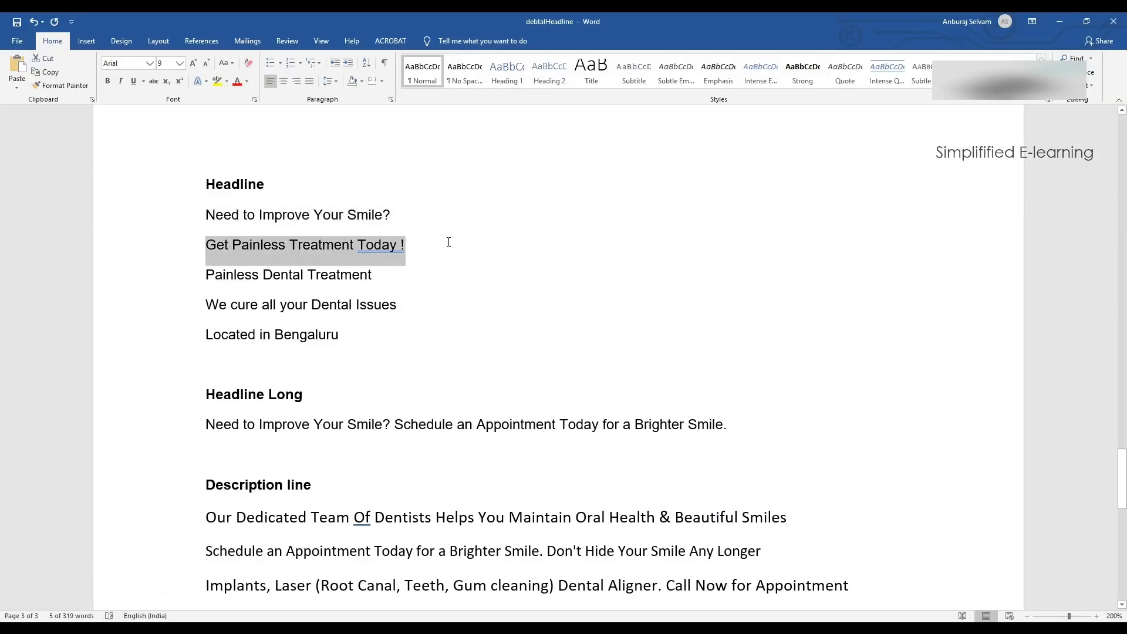
{"action": "key", "text": "alt+Tab"}
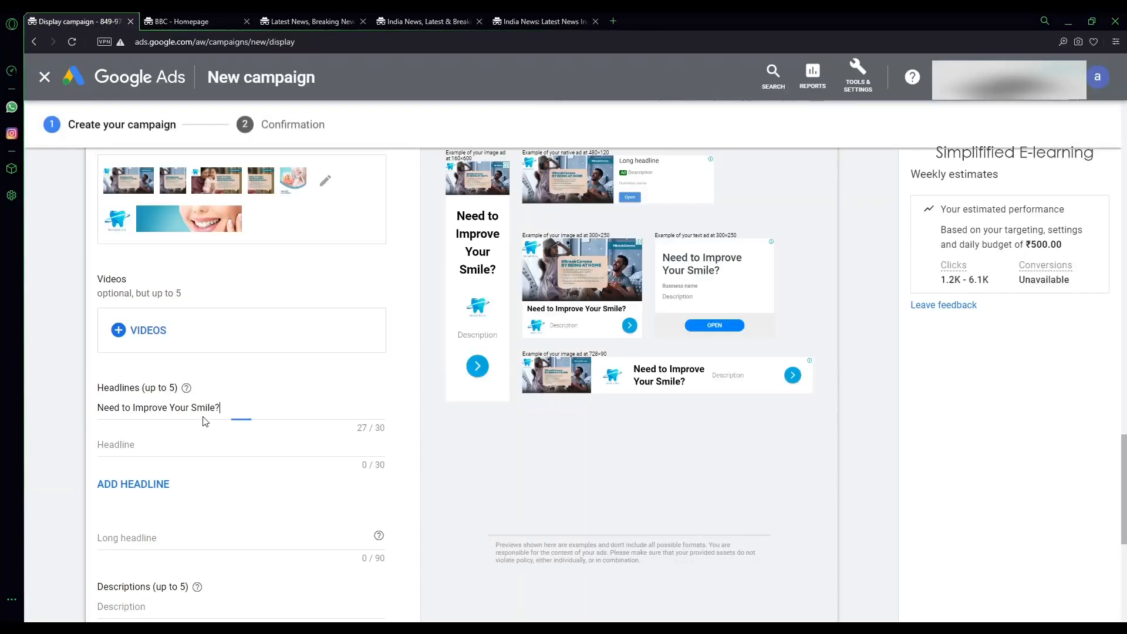
{"action": "left_click", "coordinate": [144, 447]}
{"action": "key", "text": "ctrl+v"}
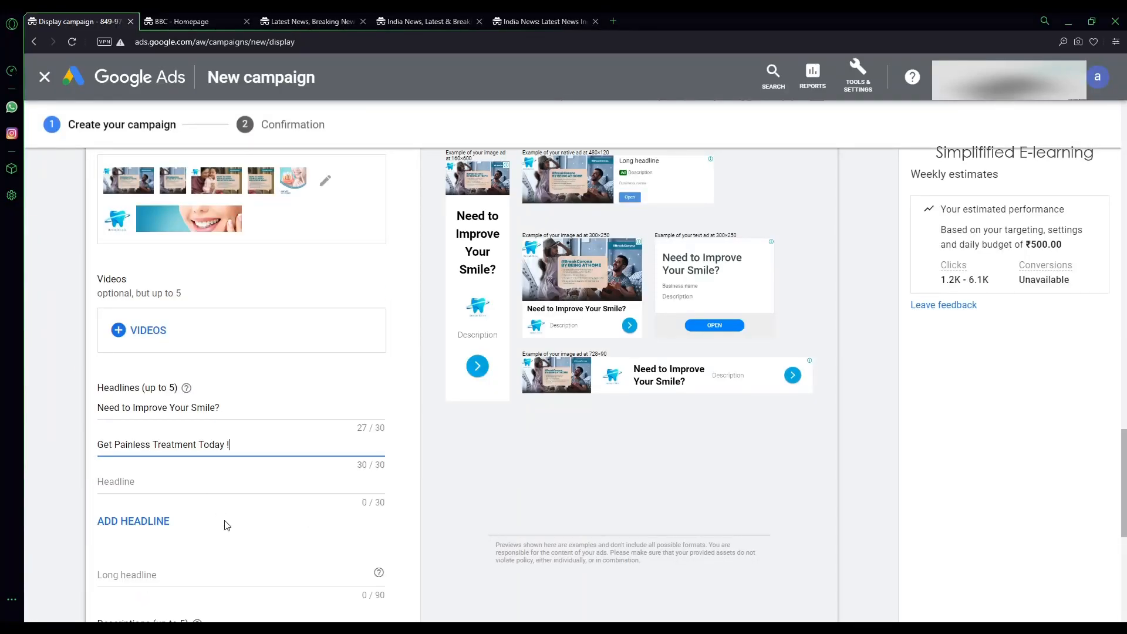
Copy "Painless Dental Treatment" from the Word document into the third headline of the Google Ads ad
{"action": "key", "text": "alt+Tab"}
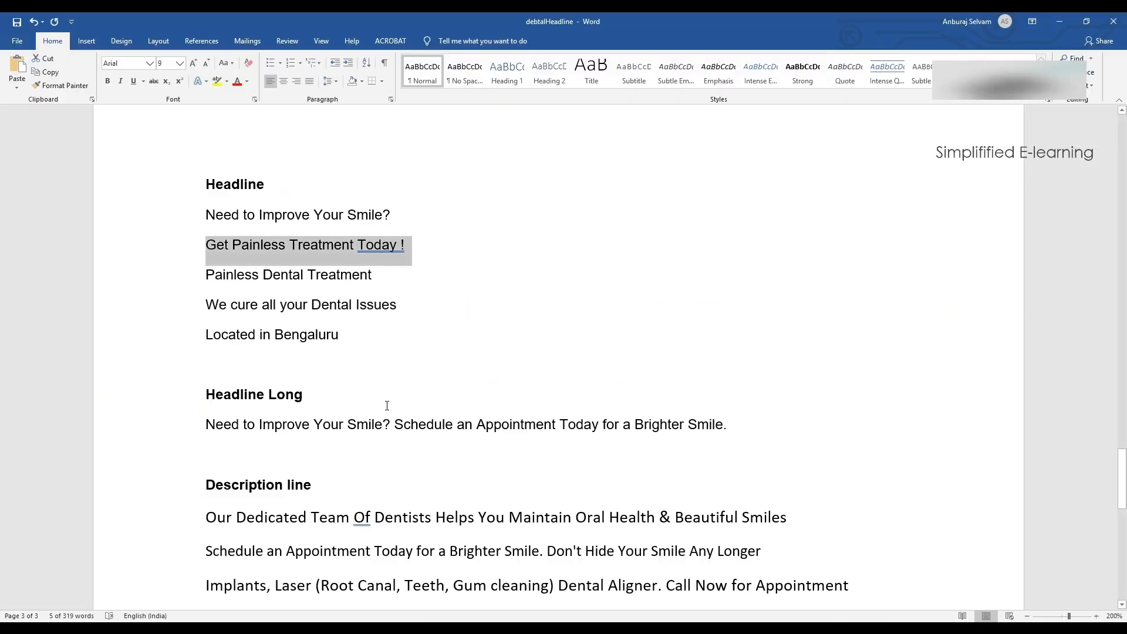
{"action": "left_click_drag", "start_coordinate": [206, 276], "coordinate": [380, 277]}
{"action": "key", "text": "ctrl+c"}
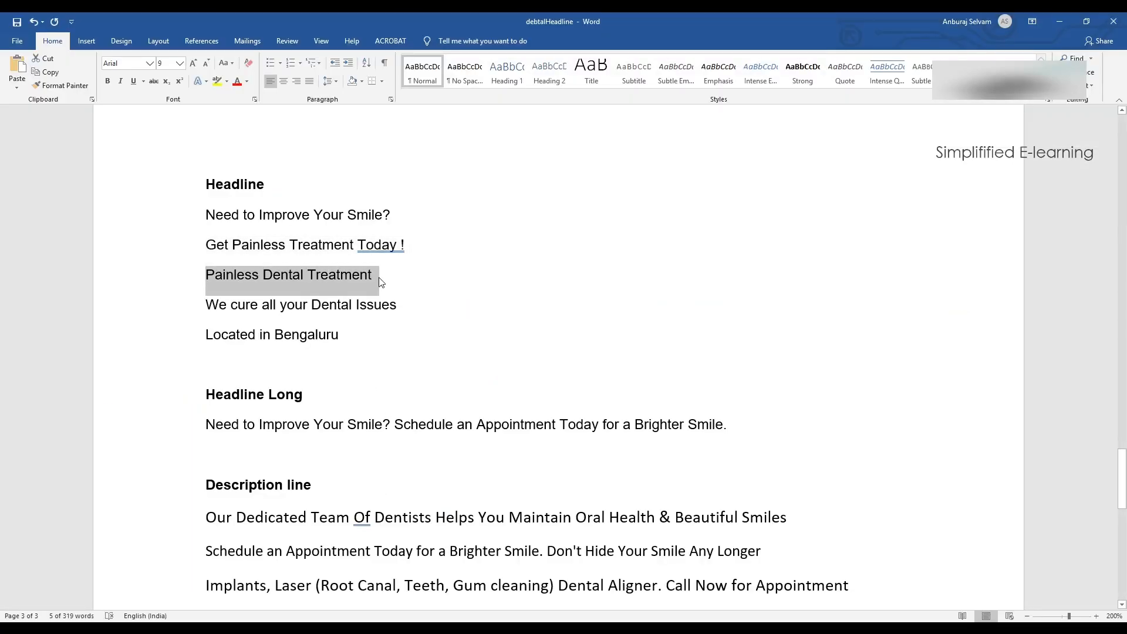
{"action": "key", "text": "alt+Tab"}
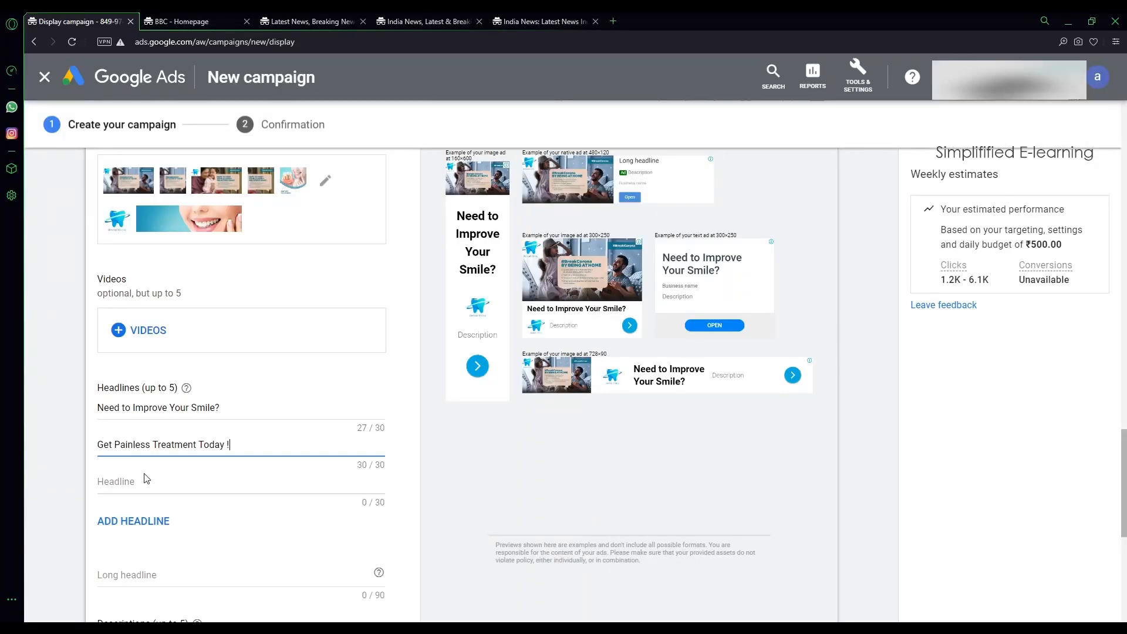
{"action": "left_click", "coordinate": [141, 483]}
{"action": "key", "text": "ctrl+v"}
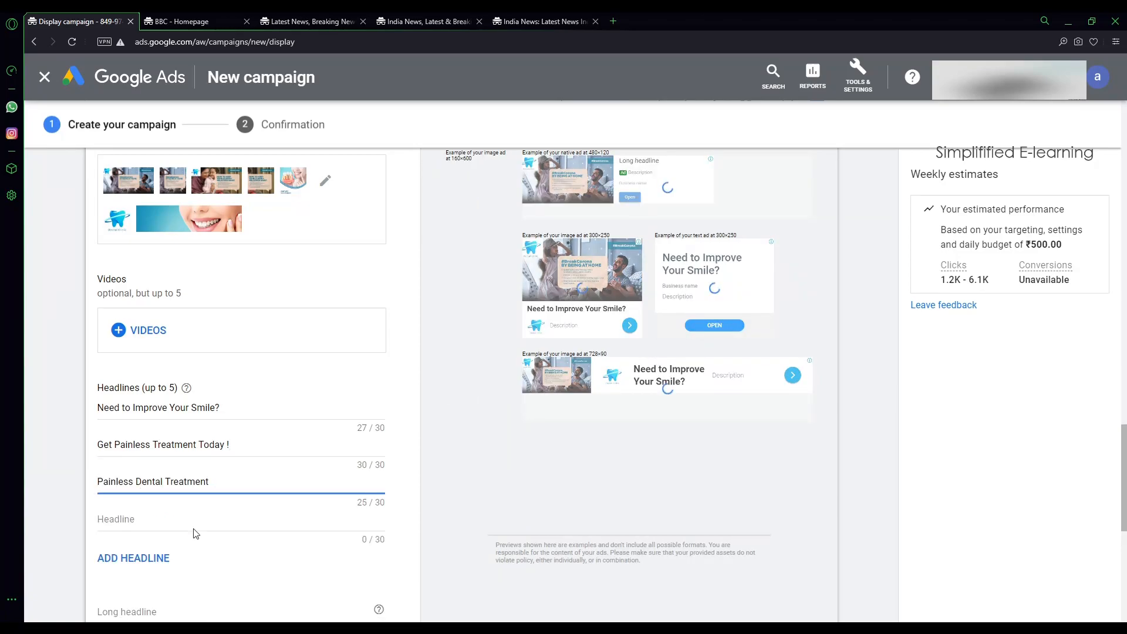
Copy "We cure all your Dental Issues" from the Word document into the fourth headline of the Google Ads ad
{"action": "key", "text": "alt+Tab"}
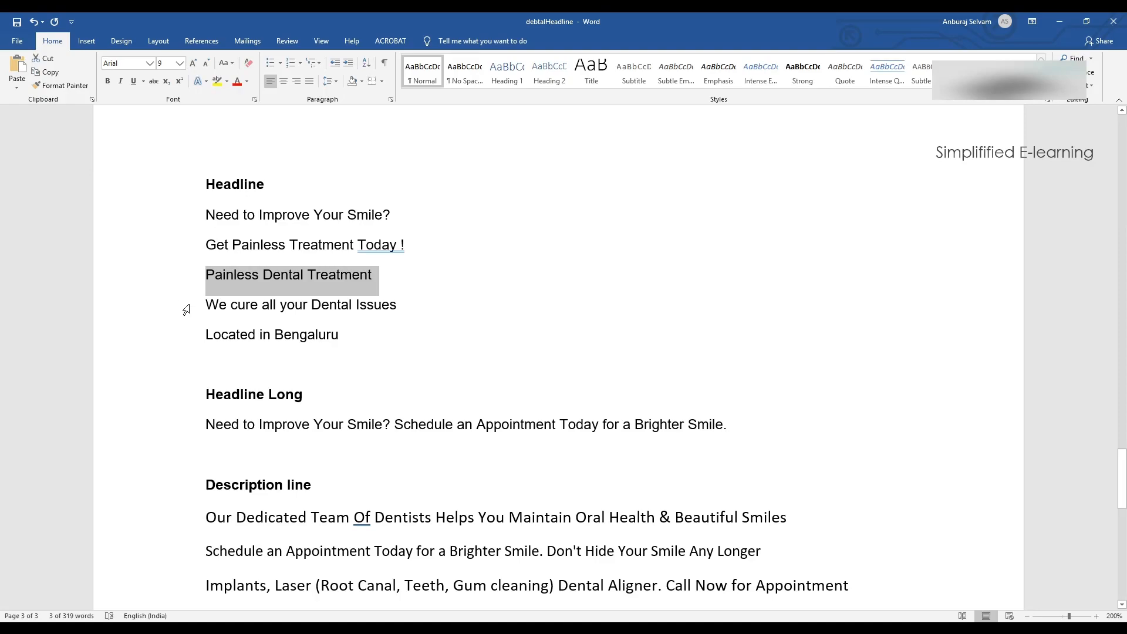
{"action": "left_click_drag", "start_coordinate": [209, 302], "coordinate": [461, 303]}
{"action": "key", "text": "ctrl+c"}
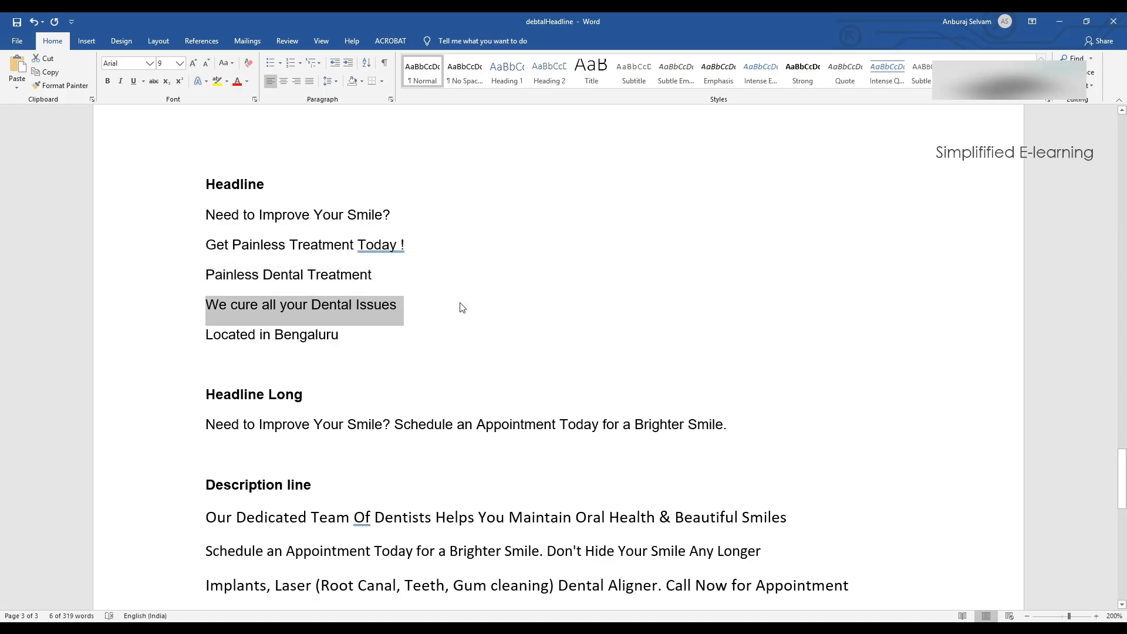
{"action": "key", "text": "alt+Tab"}
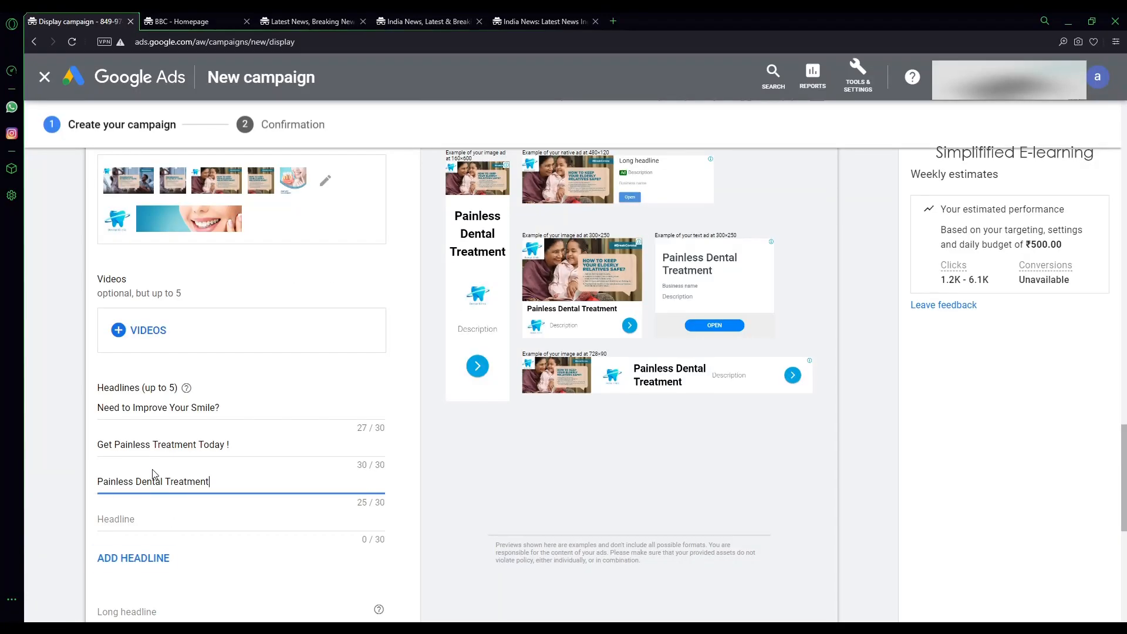
{"action": "left_click", "coordinate": [117, 528]}
{"action": "key", "text": "ctrl+v"}
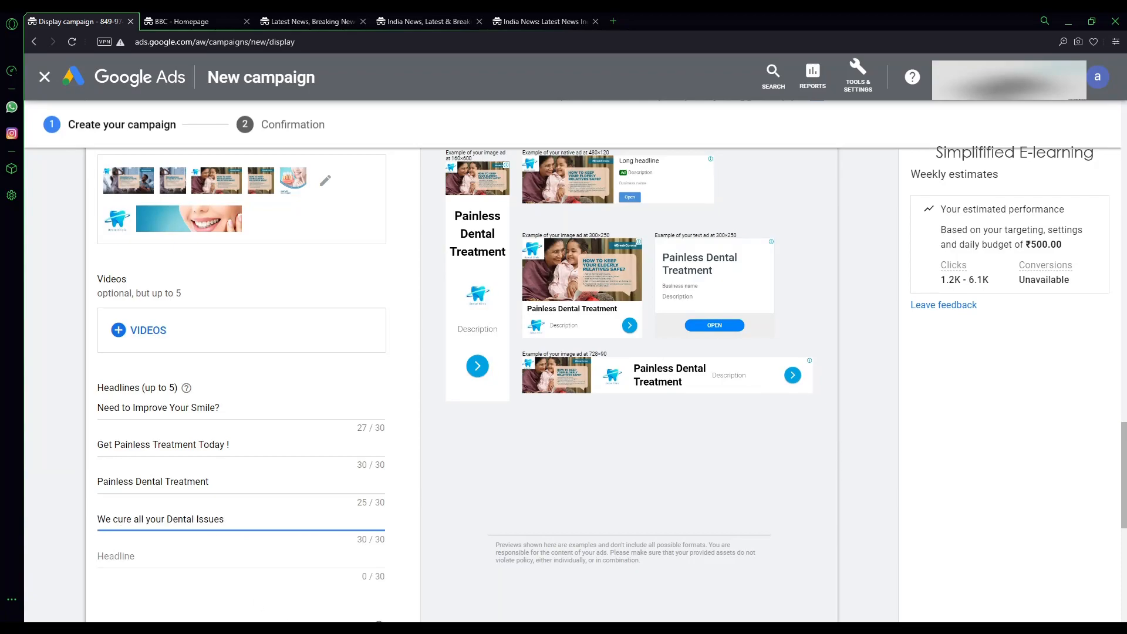
Copy "Located in Bengaluru" from the Word document into the fifth headline of the Google Ads ad
{"action": "key", "text": "alt+Tab"}
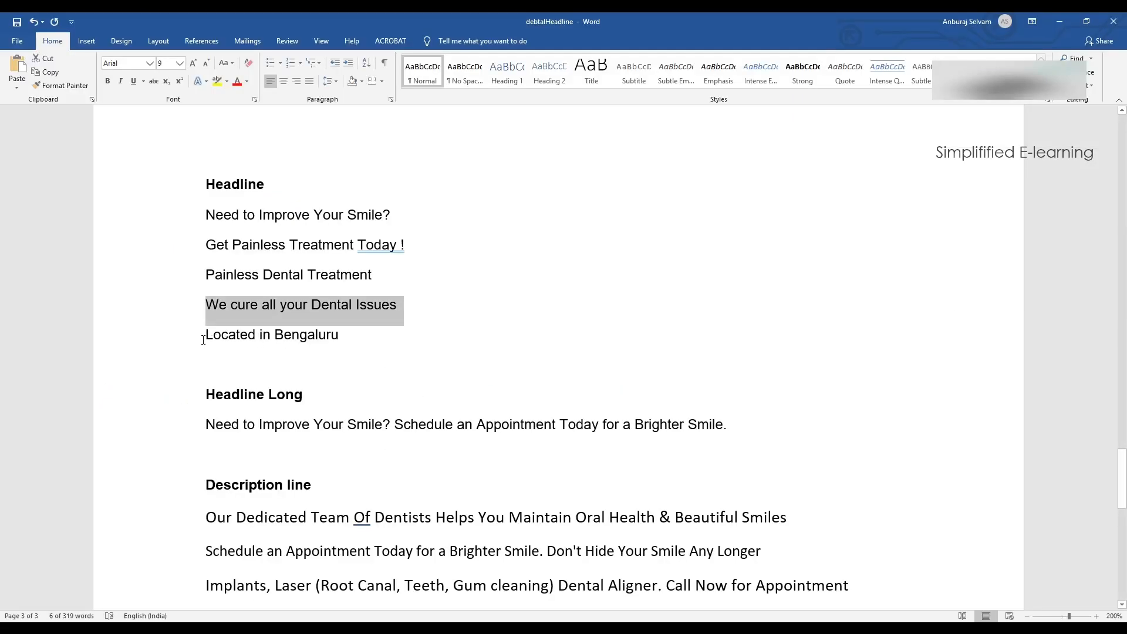
{"action": "left_click_drag", "start_coordinate": [206, 336], "coordinate": [353, 335]}
{"action": "key", "text": "ctrl+c"}
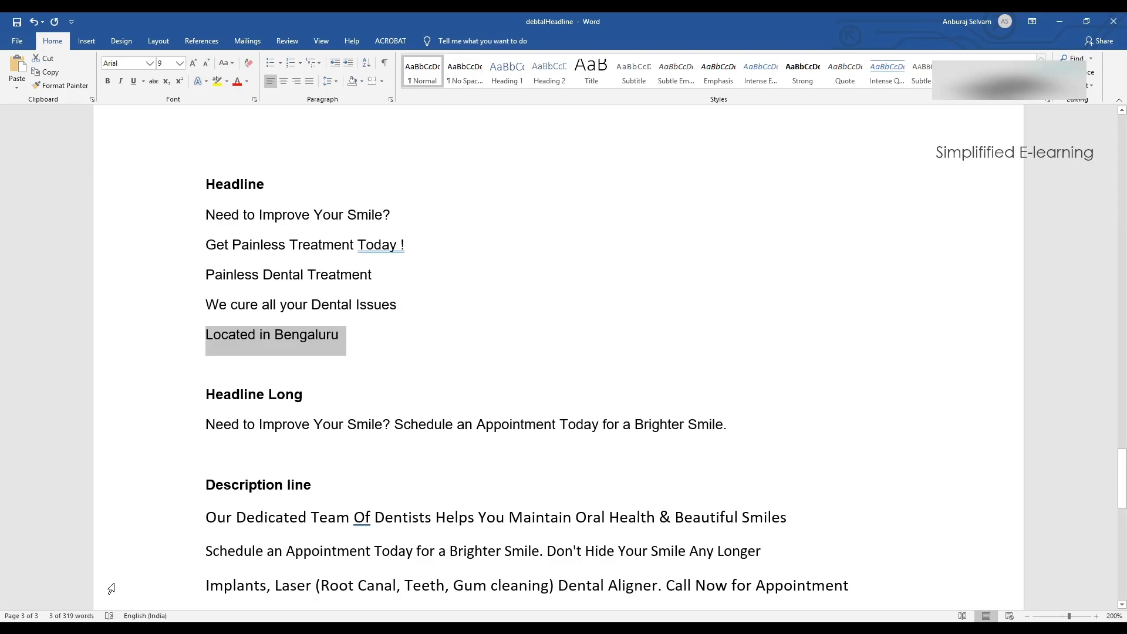
{"action": "key", "text": "alt+Tab"}
{"action": "left_click", "coordinate": [133, 553]}
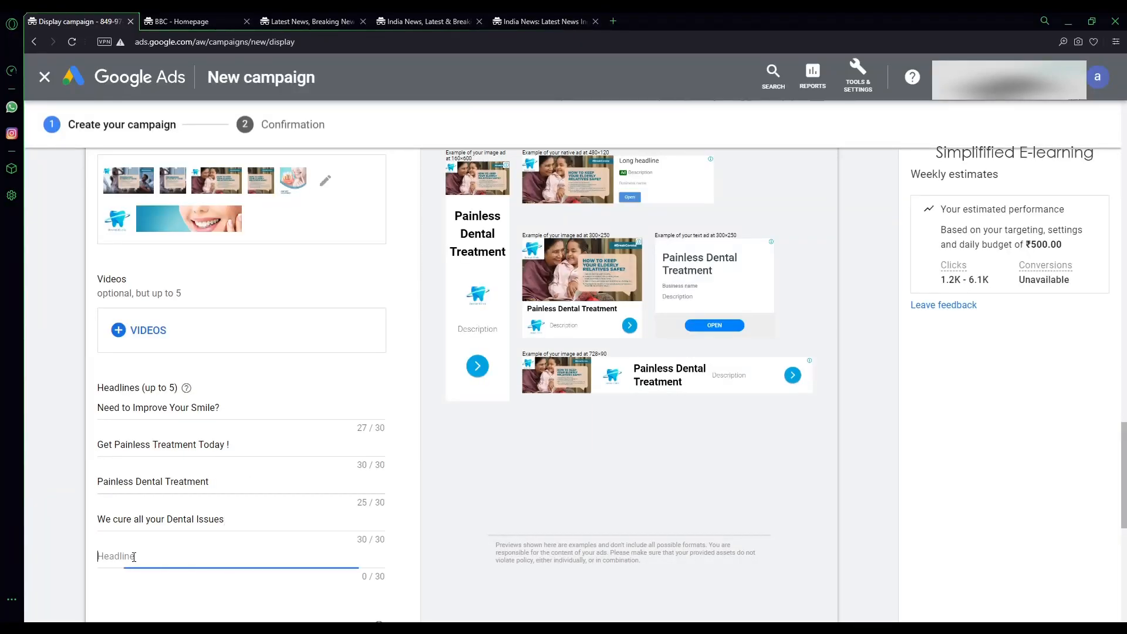
{"action": "key", "text": "ctrl+v"}
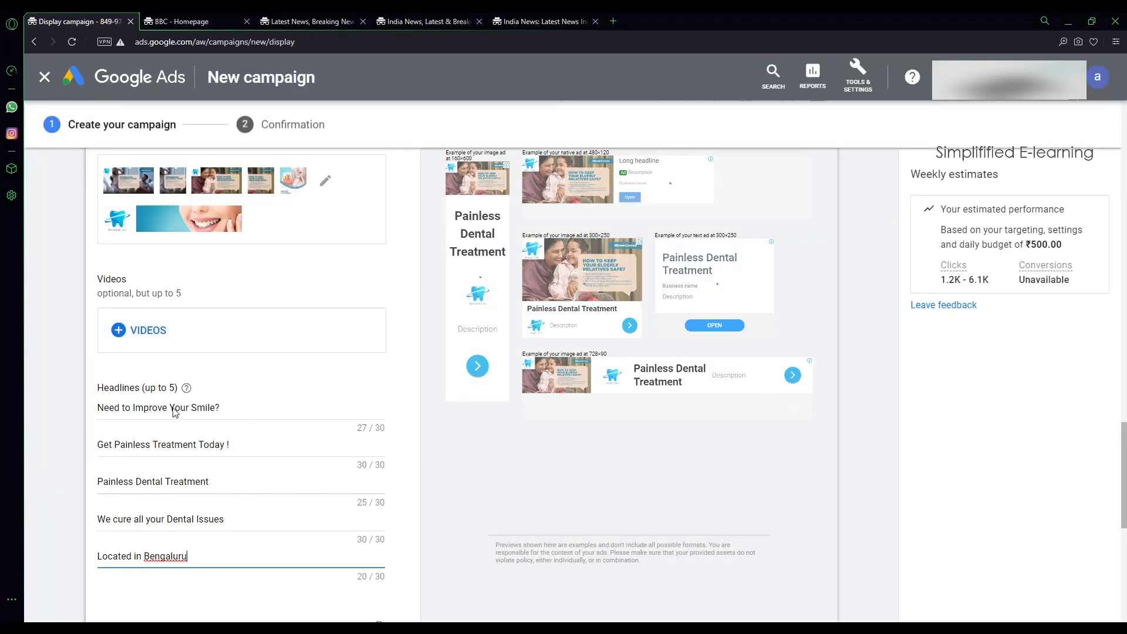
Fill the ad's long headline with "Need to Improve Your Smile? Schedule an Appointment Today for a Brighter Smile." copied from the Word document
{"action": "scroll", "coordinate": [525, 414], "scroll_direction": "up", "scroll_amount": 5}
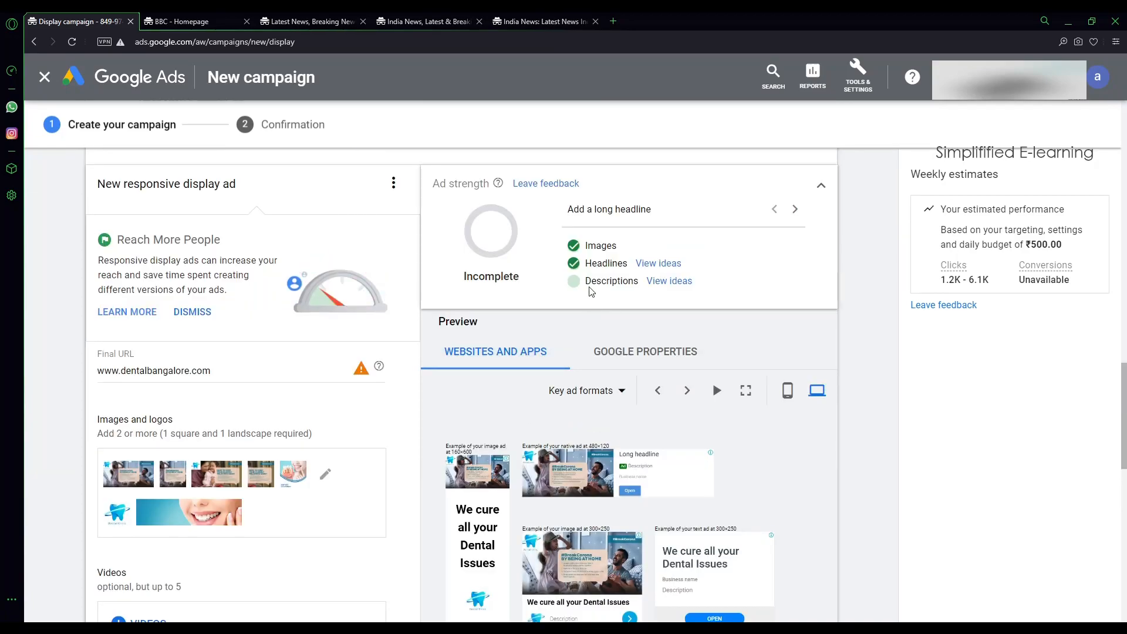
{"action": "scroll", "coordinate": [125, 367], "scroll_direction": "down", "scroll_amount": 6}
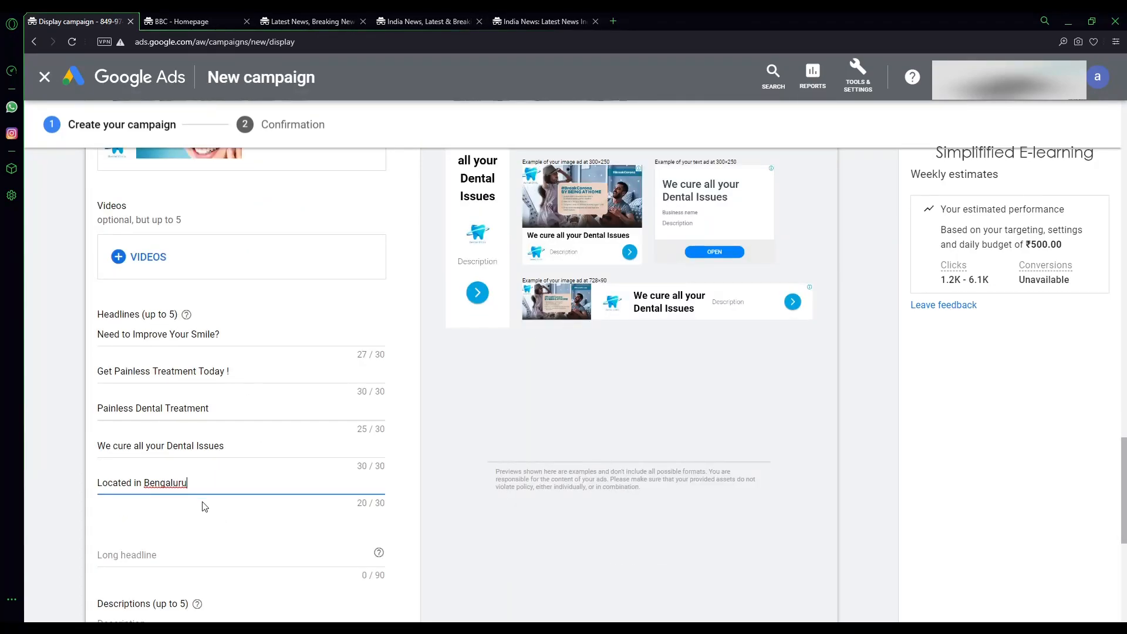
{"action": "scroll", "coordinate": [202, 503], "scroll_direction": "down", "scroll_amount": 3}
{"action": "left_click", "coordinate": [131, 410]}
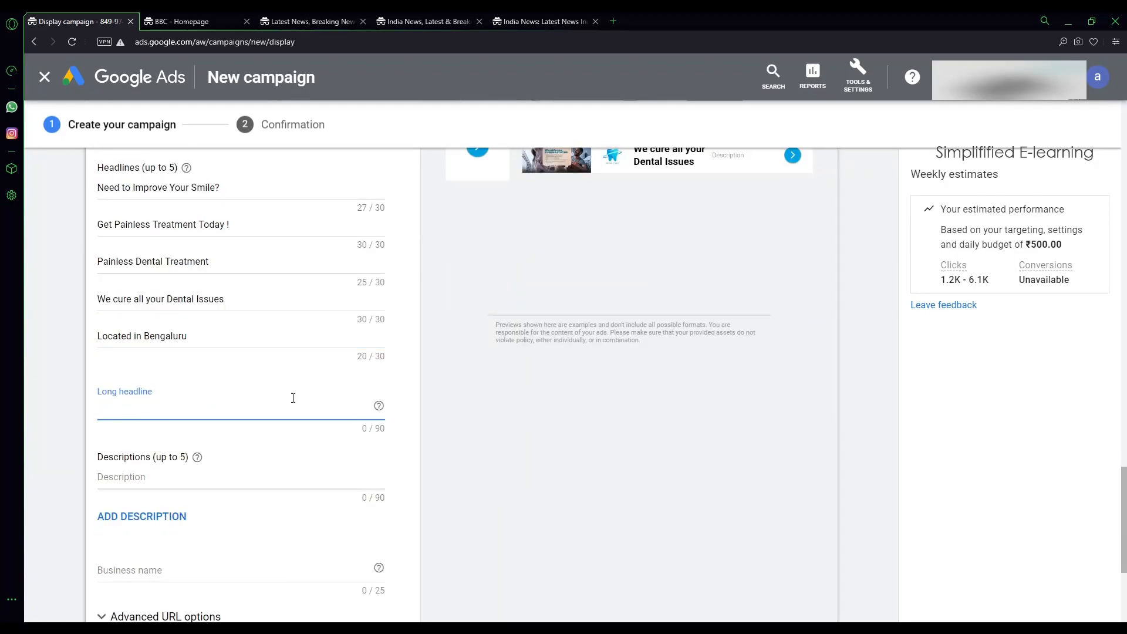
{"action": "key", "text": "alt+Tab"}
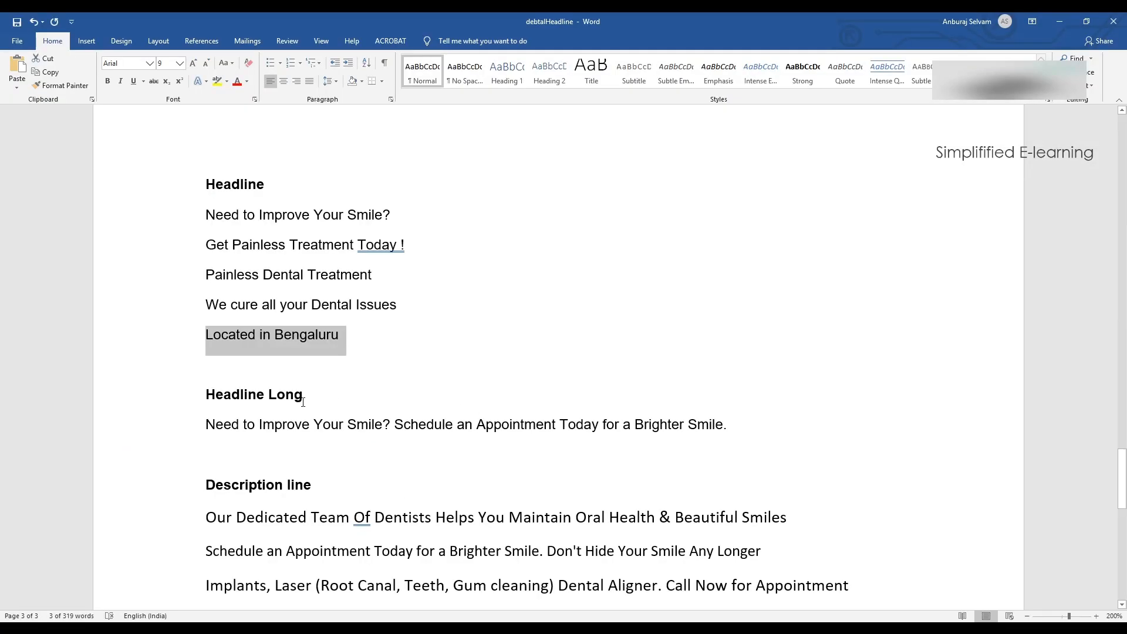
{"action": "left_click_drag", "start_coordinate": [213, 424], "coordinate": [734, 435]}
{"action": "key", "text": "ctrl+c"}
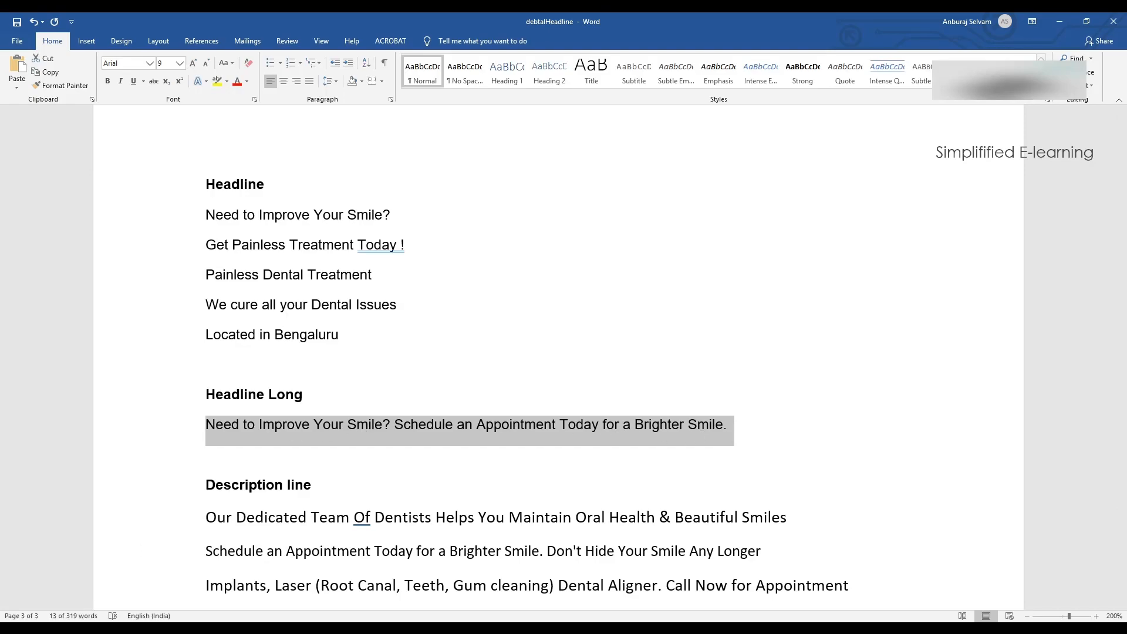
{"action": "key", "text": "alt+Tab"}
{"action": "left_click", "coordinate": [127, 412]}
{"action": "key", "text": "ctrl+v"}
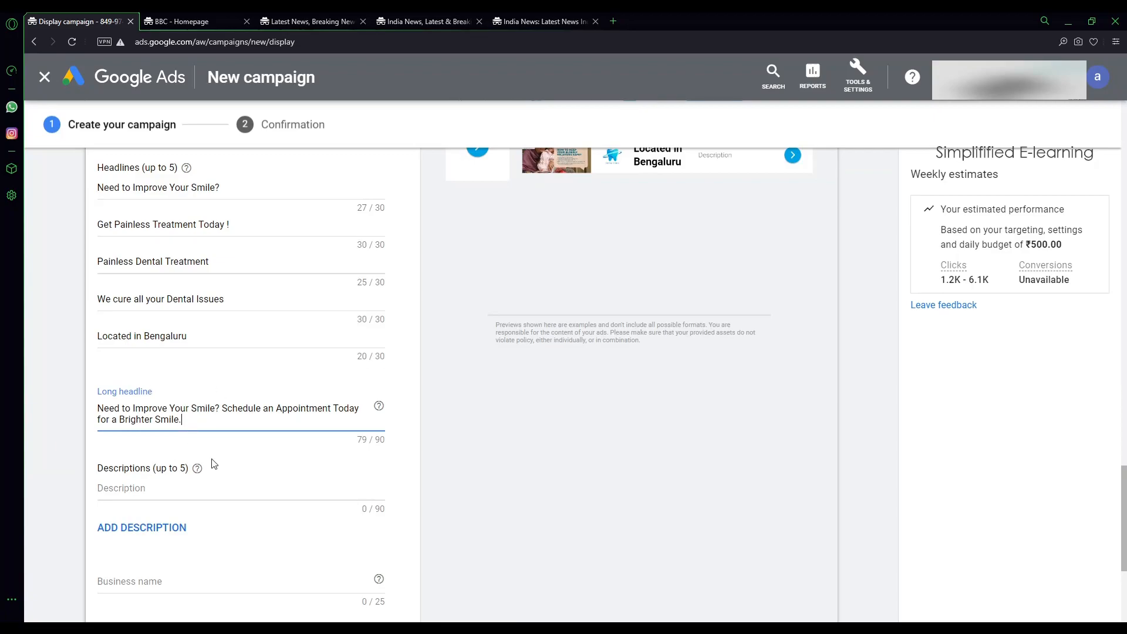
Fill the first description with "Our Dedicated Team Of Dentists Helps You Maintain Oral Health & Beautiful Smiles" from the Word document
{"action": "scroll", "coordinate": [142, 492], "scroll_direction": "down", "scroll_amount": 1}
{"action": "left_click", "coordinate": [141, 418]}
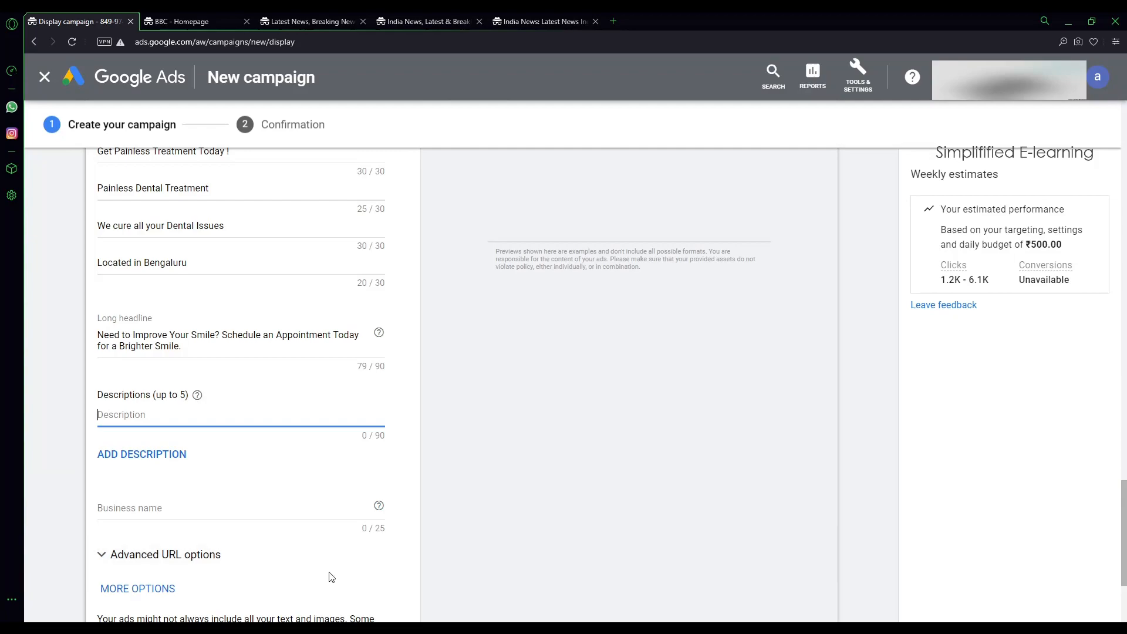
{"action": "key", "text": "alt+Tab"}
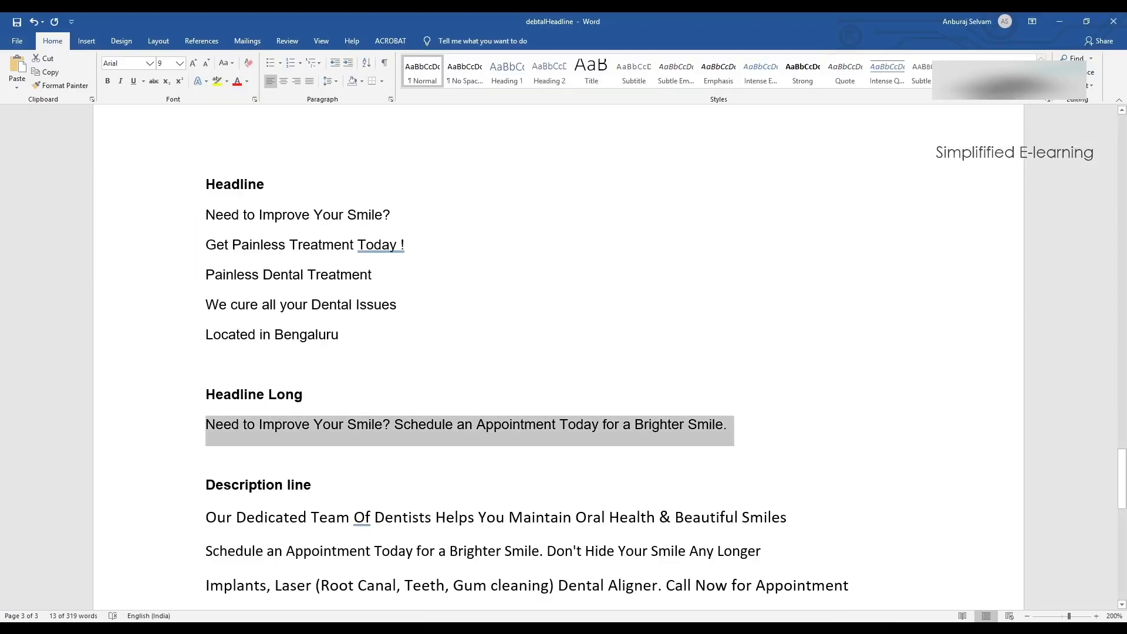
{"action": "scroll", "coordinate": [342, 530], "scroll_direction": "down", "scroll_amount": 3}
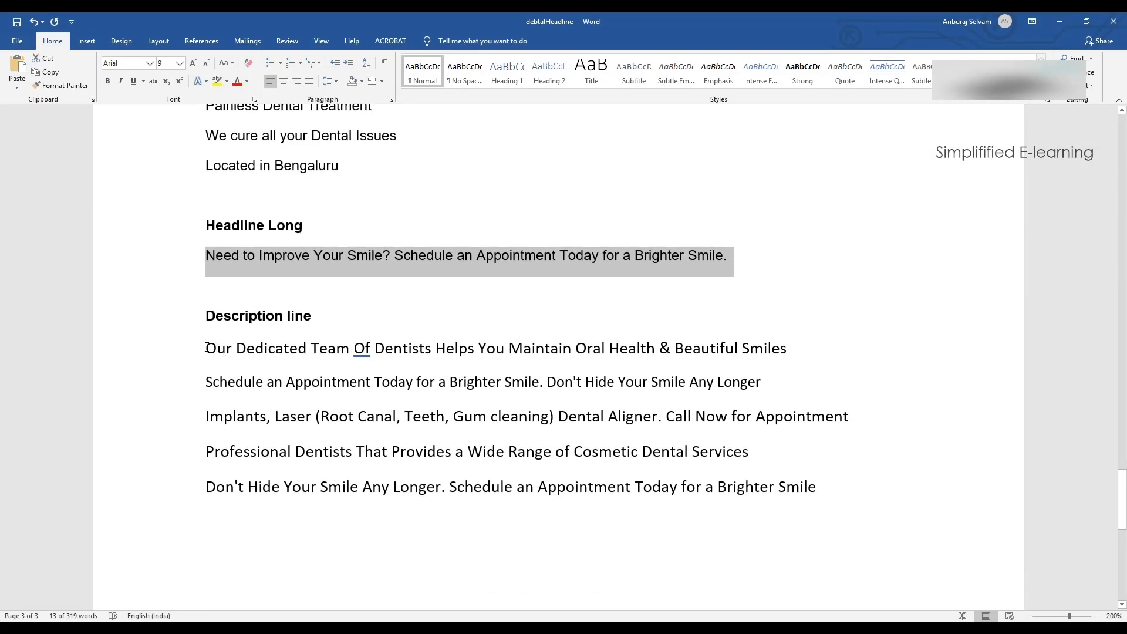
{"action": "left_click_drag", "start_coordinate": [206, 347], "coordinate": [794, 356]}
{"action": "key", "text": "ctrl+c"}
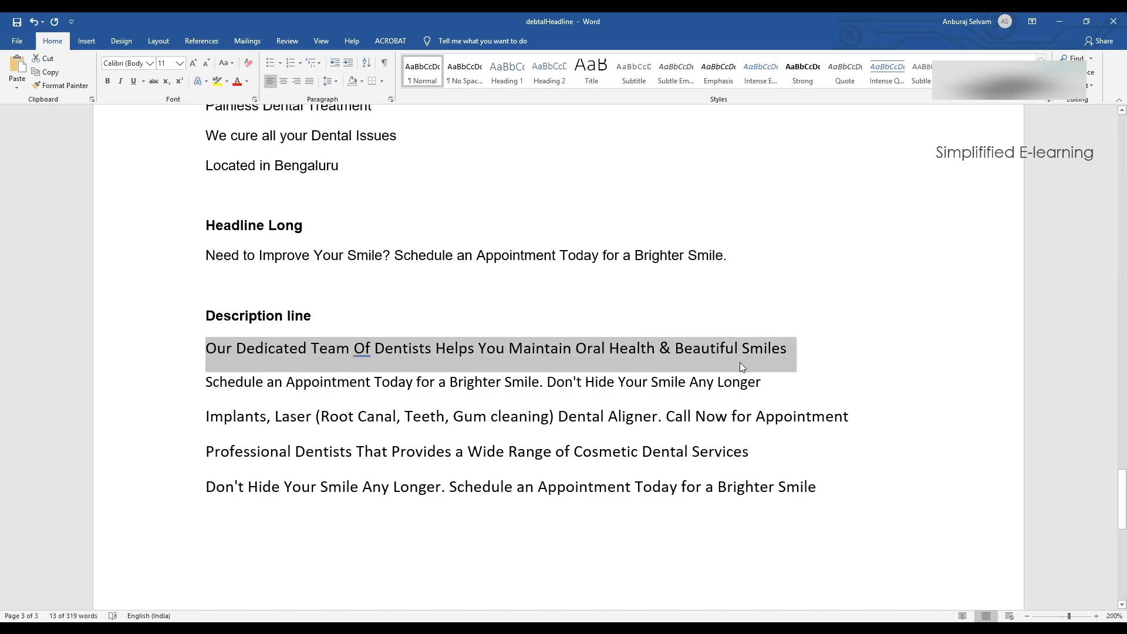
{"action": "key", "text": "alt+Tab"}
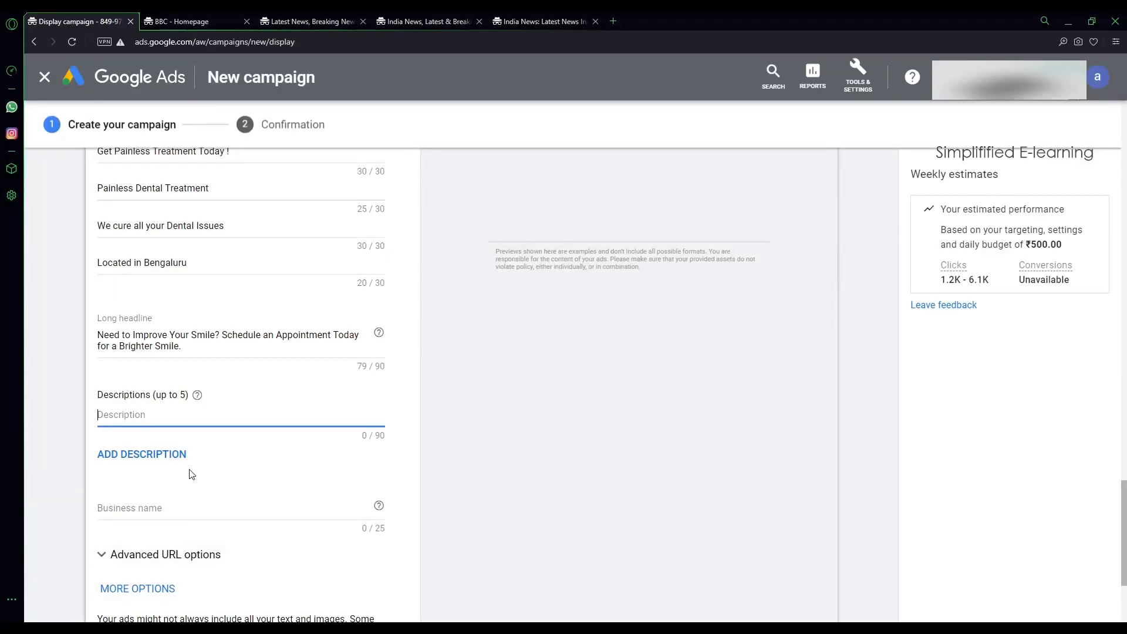
{"action": "key", "text": "ctrl+v"}
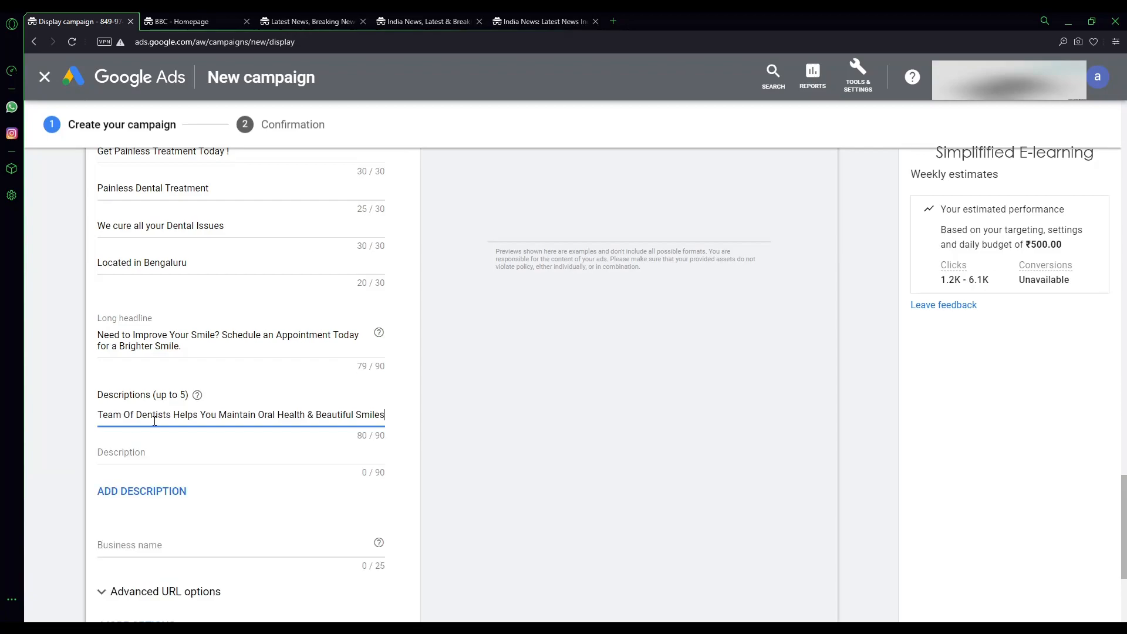
Fill the second description with "Schedule an Appointment Today for a Brighter Smile. Don't Hide Your Smile Any Longer" from the Word document
{"action": "key", "text": "alt+Tab"}
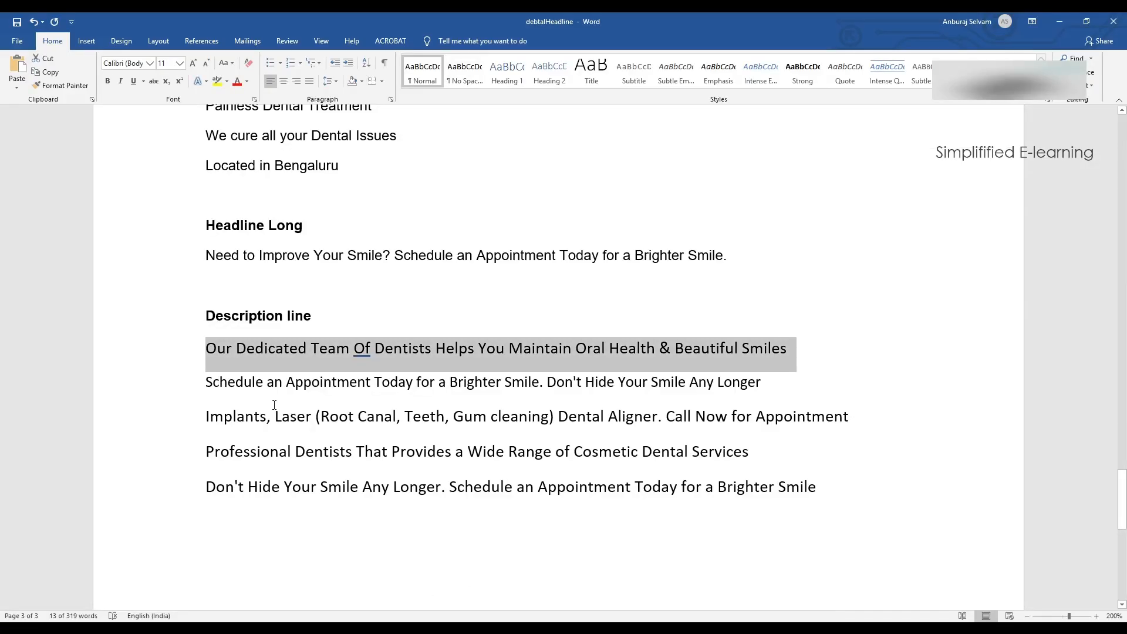
{"action": "left_click_drag", "start_coordinate": [207, 378], "coordinate": [823, 382]}
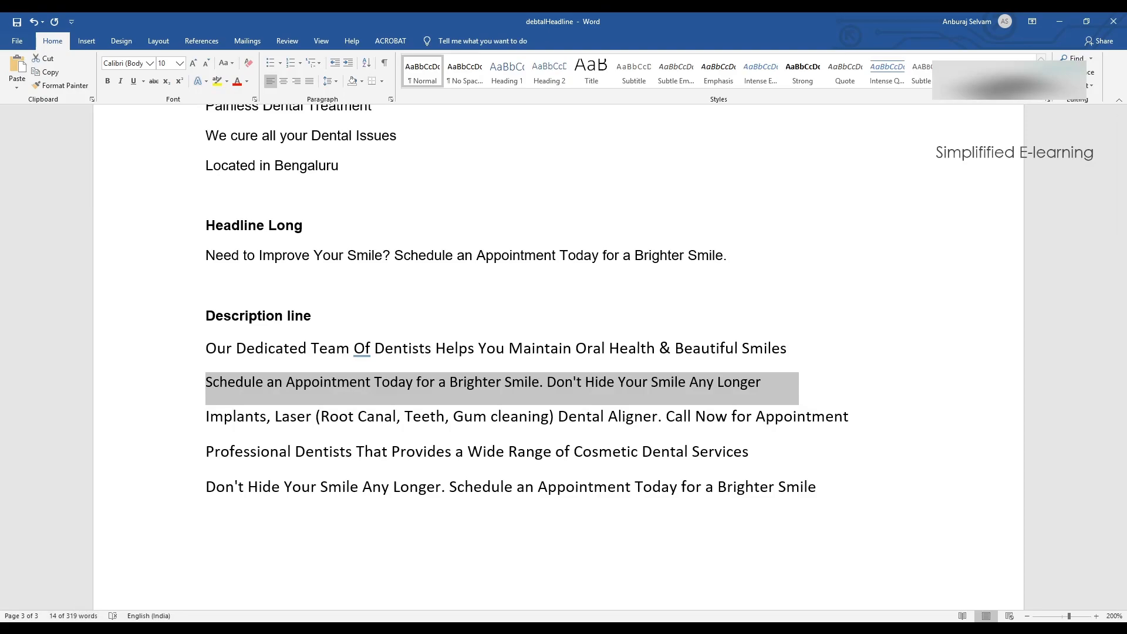
{"action": "left_click", "coordinate": [120, 599]}
{"action": "left_click", "coordinate": [157, 454]}
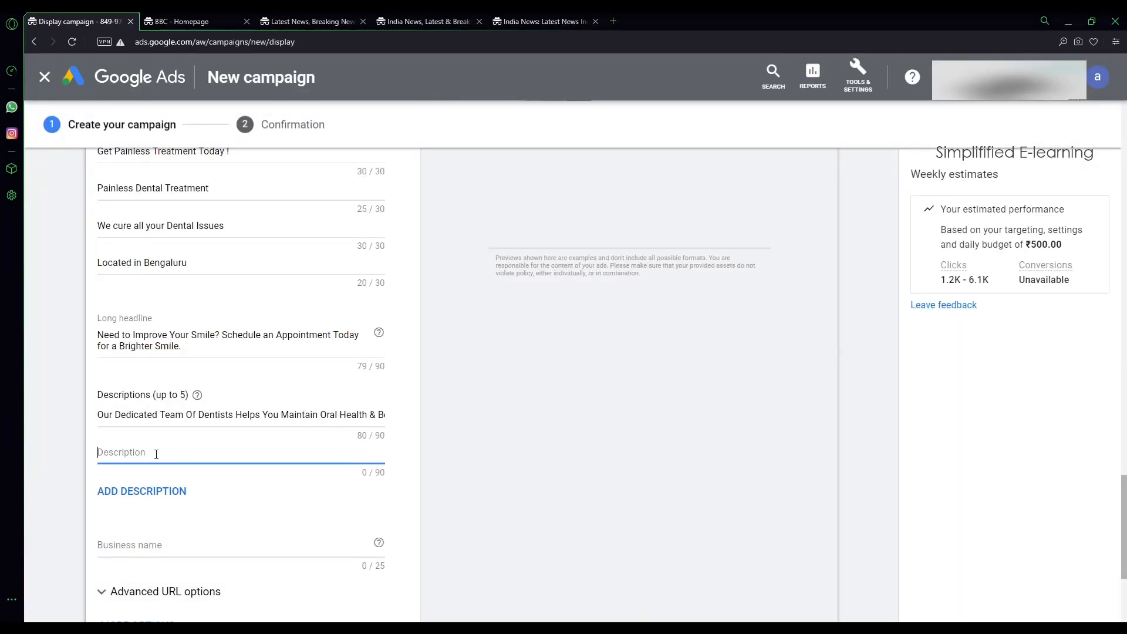
{"action": "key", "text": "ctrl+v"}
Copy "Implants, Laser (Root Canal, Teeth, Gum cleaning) Dental Aligner. Call Now for Appointment" from the Word document into the ad's third description
{"action": "key", "text": "alt+Tab"}
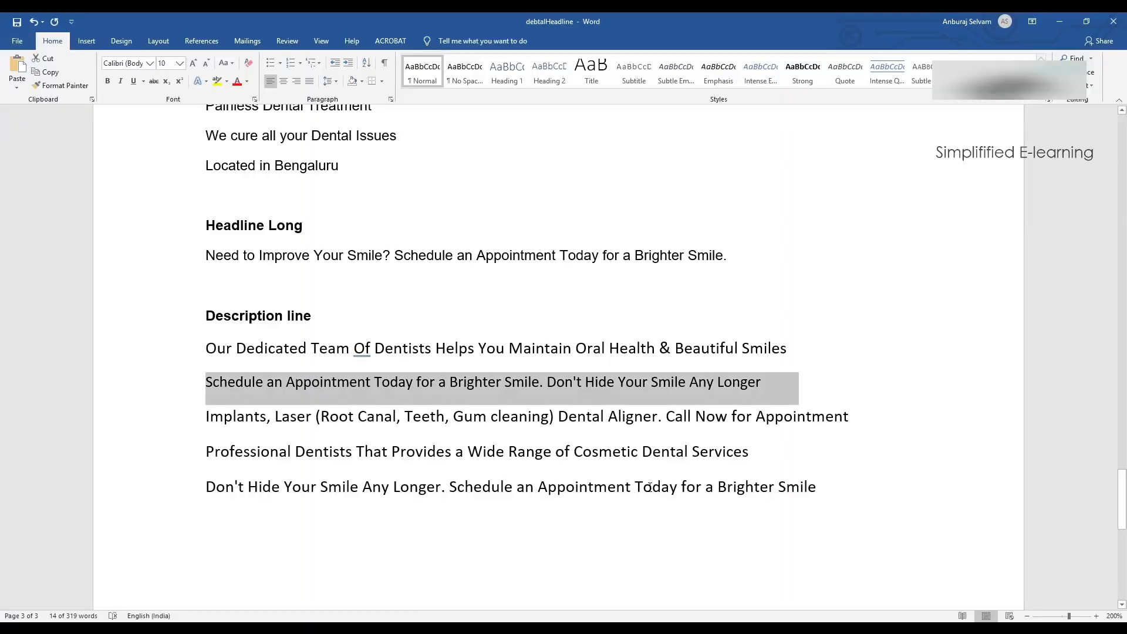
{"action": "left_click_drag", "start_coordinate": [206, 415], "coordinate": [892, 424]}
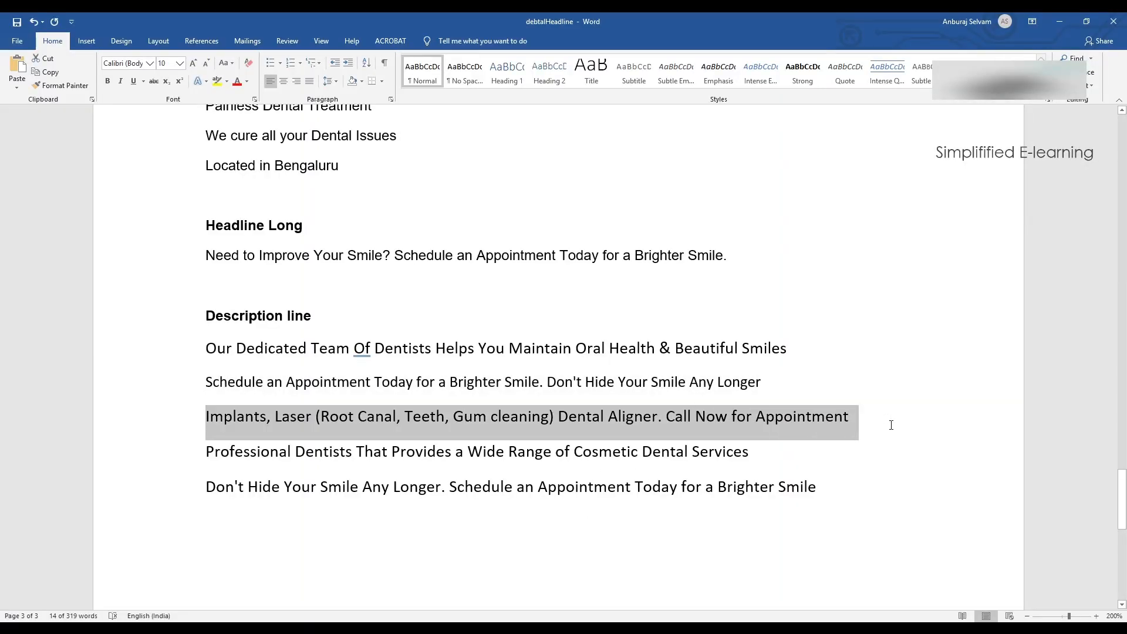
{"action": "key", "text": "ctrl+c"}
{"action": "key", "text": "alt+Tab"}
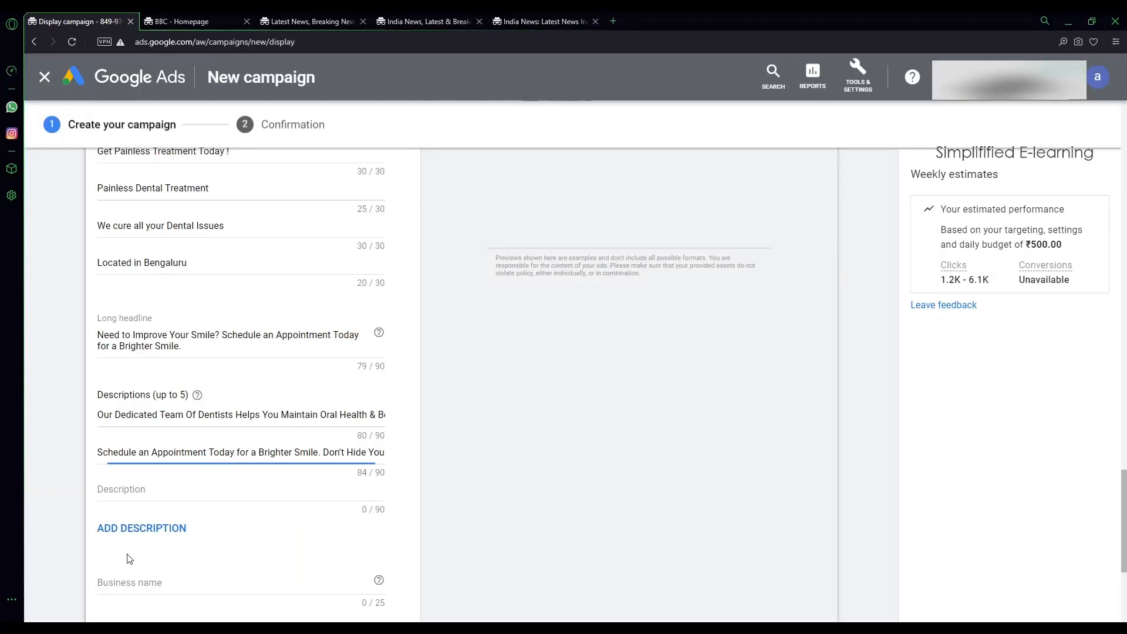
{"action": "left_click", "coordinate": [154, 489]}
{"action": "key", "text": "ctrl+v"}
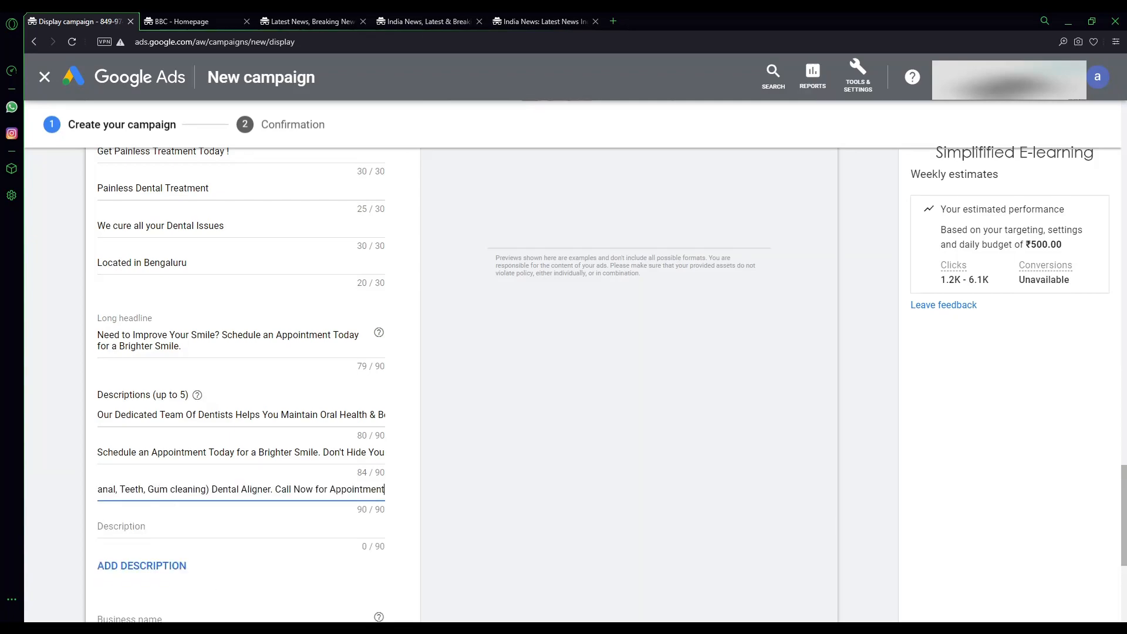
Copy "Professional Dentists That Provides a Wide Range of Cosmetic Dental Services" from the Word document into the ad's fourth description
{"action": "key", "text": "alt+Tab"}
{"action": "left_click_drag", "start_coordinate": [223, 450], "coordinate": [848, 453]}
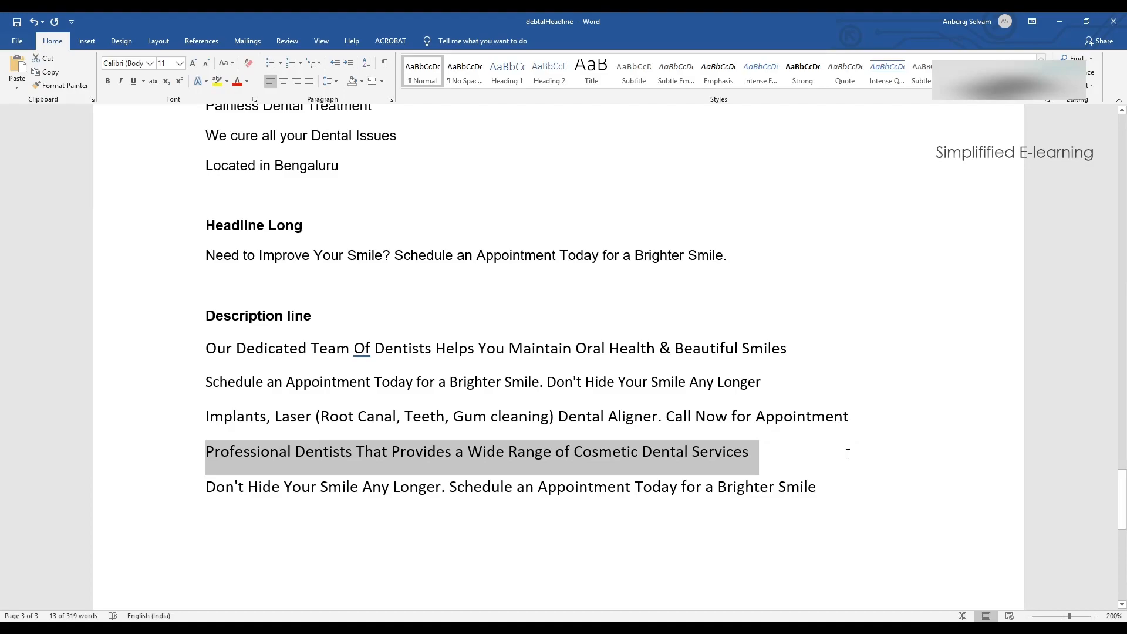
{"action": "key", "text": "alt+Tab"}
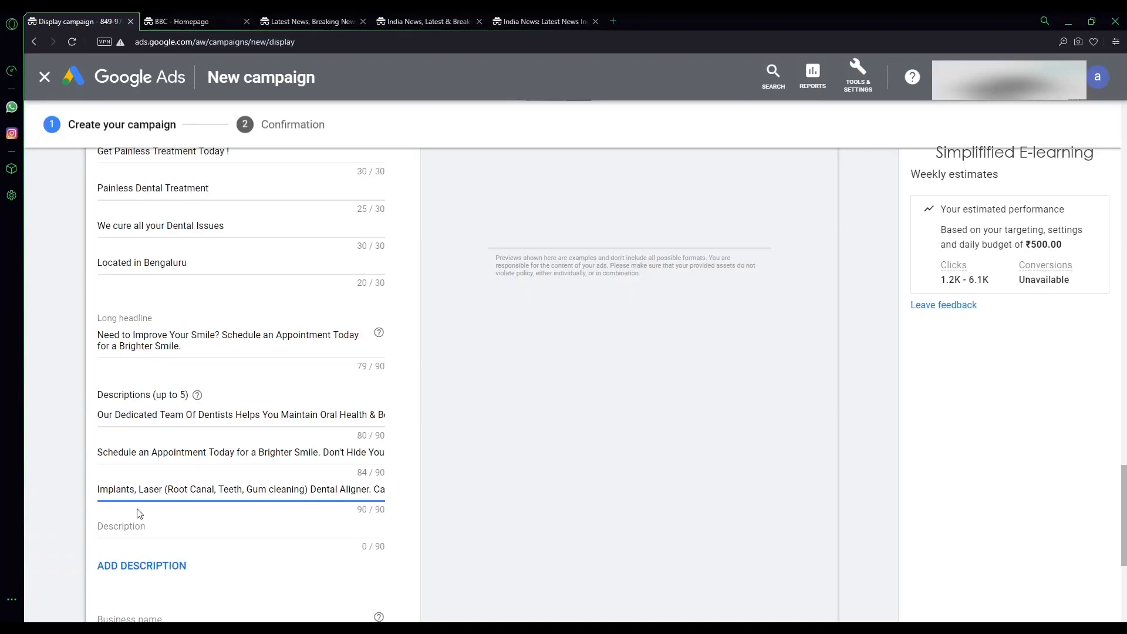
{"action": "left_click", "coordinate": [141, 525]}
{"action": "key", "text": "ctrl+v"}
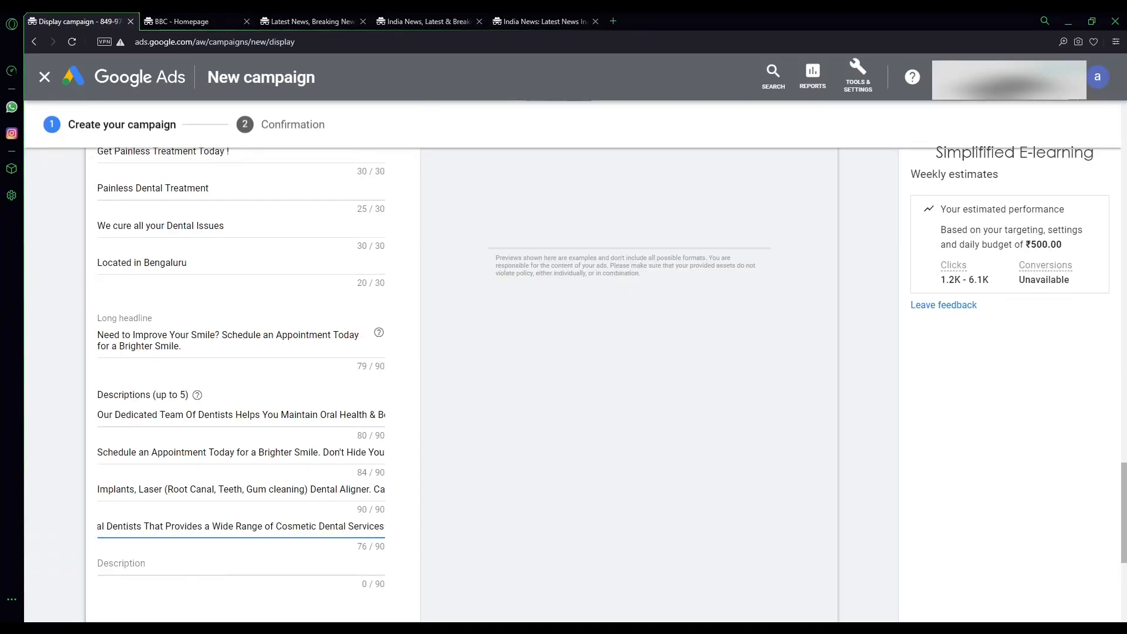
Fill the fifth description with "Don't Hide Your Smile Any Longer. Schedule an Appointment Today for a Brighter Smile" from the Word document
{"action": "key", "text": "alt+Tab"}
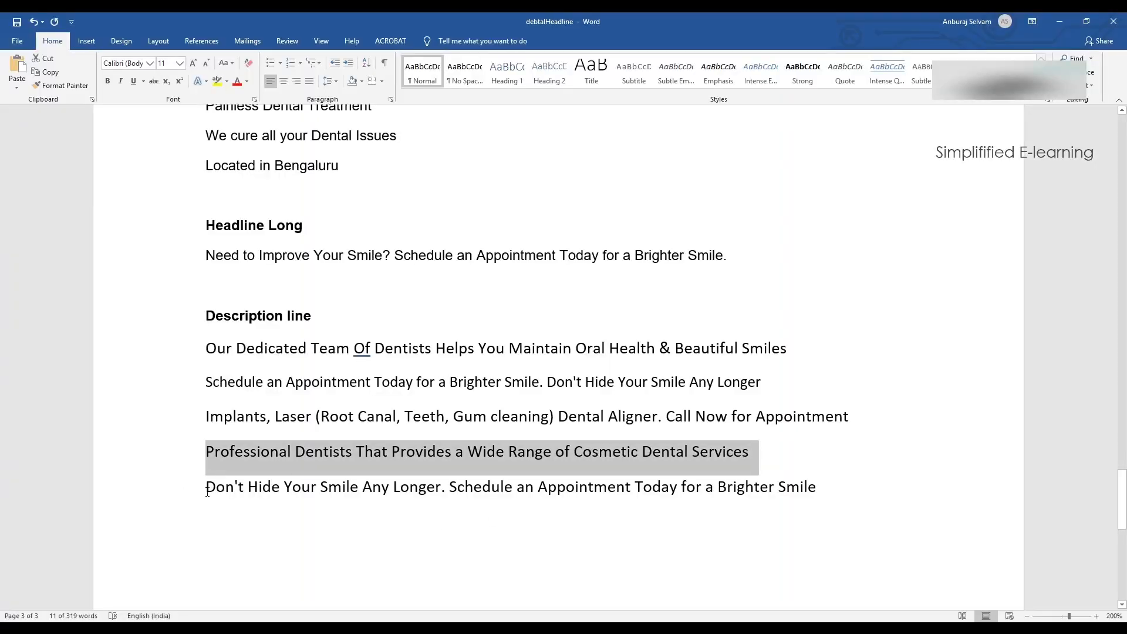
{"action": "left_click_drag", "start_coordinate": [206, 492], "coordinate": [957, 494]}
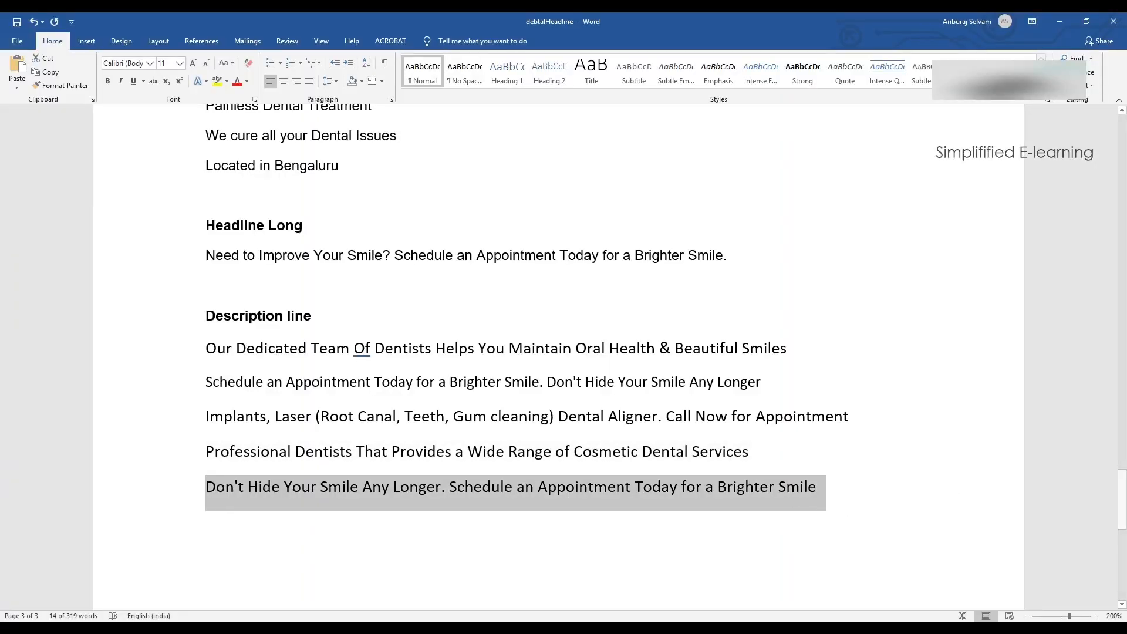
{"action": "key", "text": "alt+Tab"}
{"action": "left_click", "coordinate": [163, 574]}
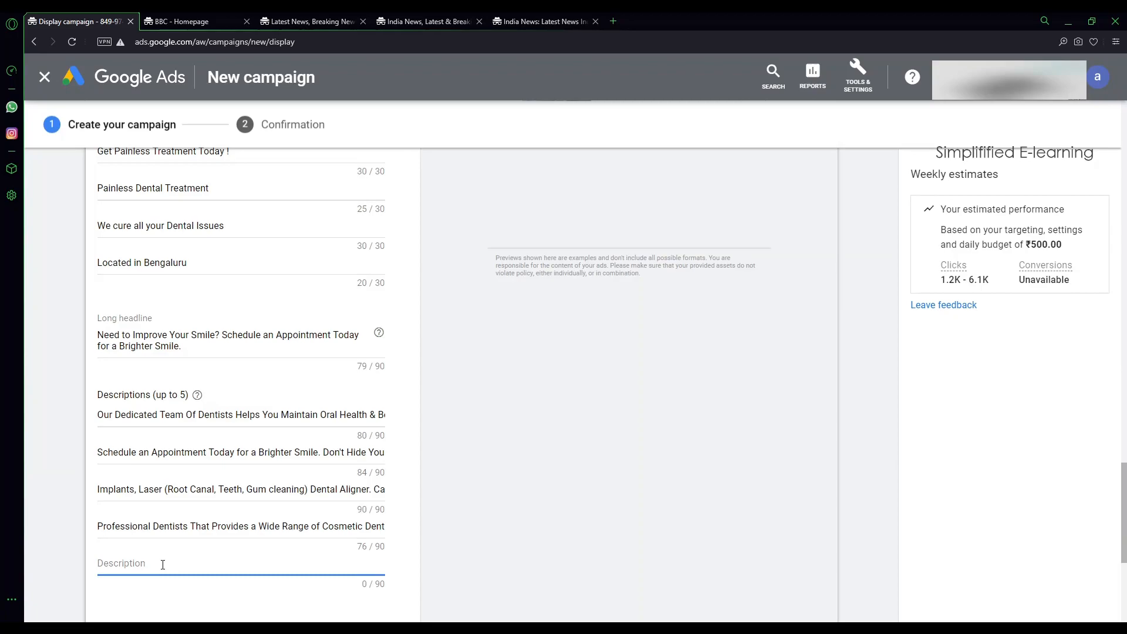
{"action": "key", "text": "ctrl+v"}
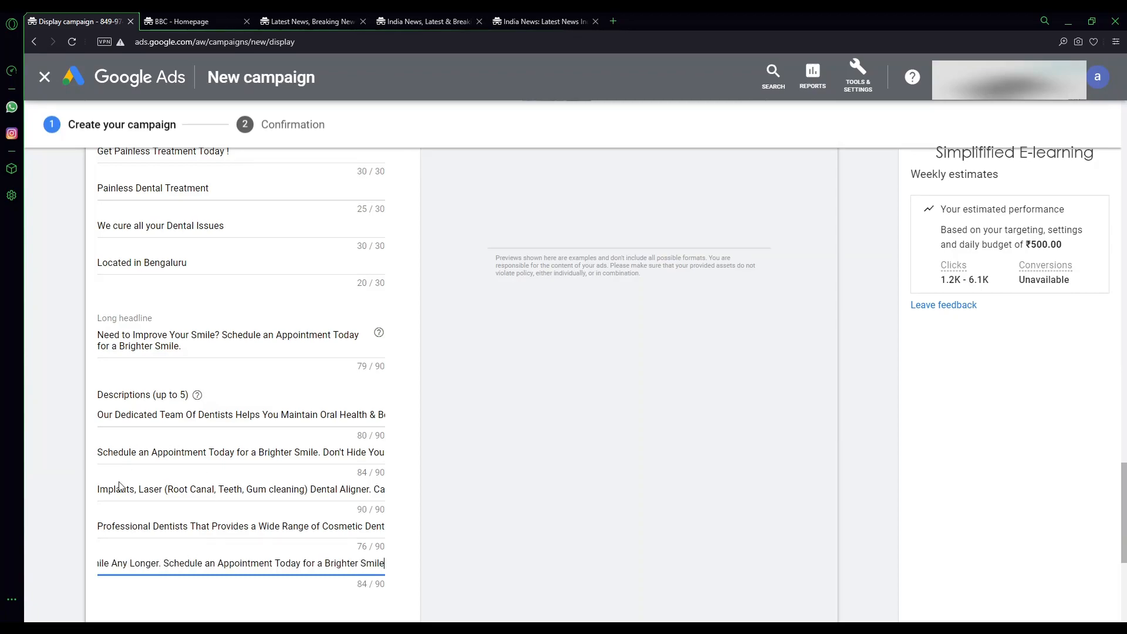
Review the ad strength checklist and the ad previews for websites and apps and for Google properties
{"action": "scroll", "coordinate": [182, 549], "scroll_direction": "up", "scroll_amount": 1}
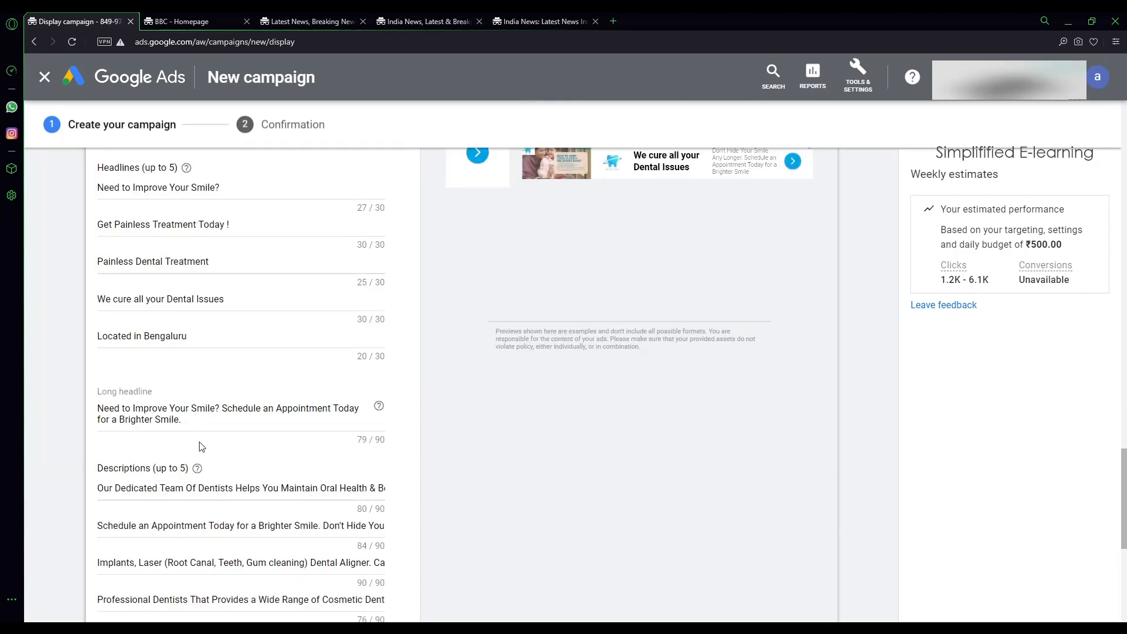
{"action": "scroll", "coordinate": [199, 446], "scroll_direction": "up", "scroll_amount": 6}
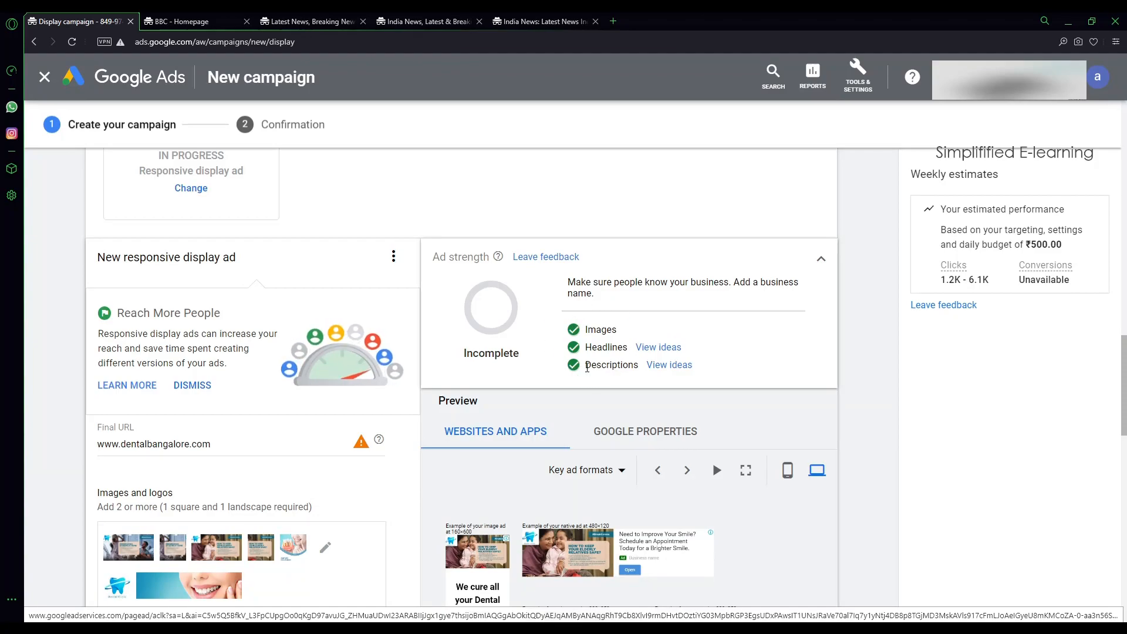
{"action": "scroll", "coordinate": [586, 406], "scroll_direction": "down", "scroll_amount": 3}
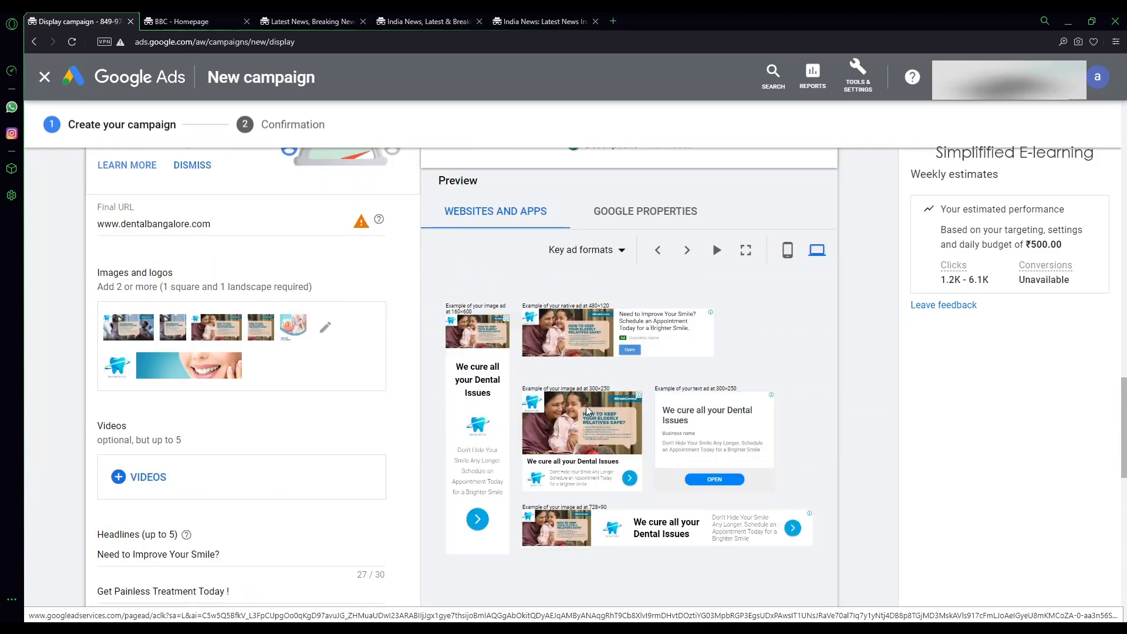
{"action": "scroll", "coordinate": [382, 468], "scroll_direction": "down", "scroll_amount": 10}
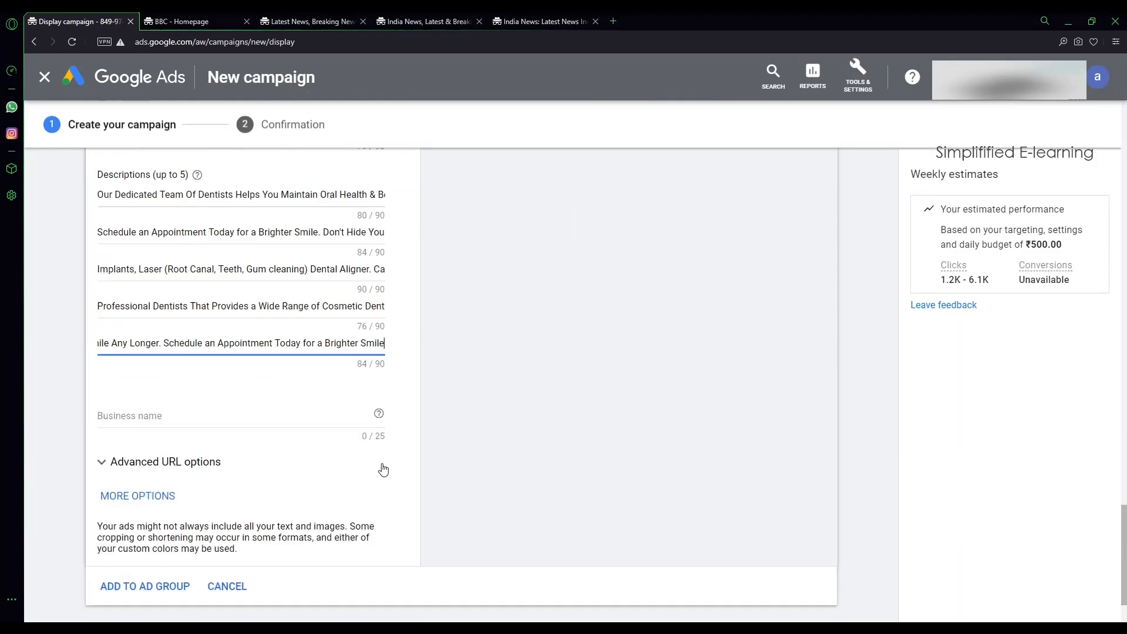
{"action": "scroll", "coordinate": [494, 439], "scroll_direction": "up", "scroll_amount": 10}
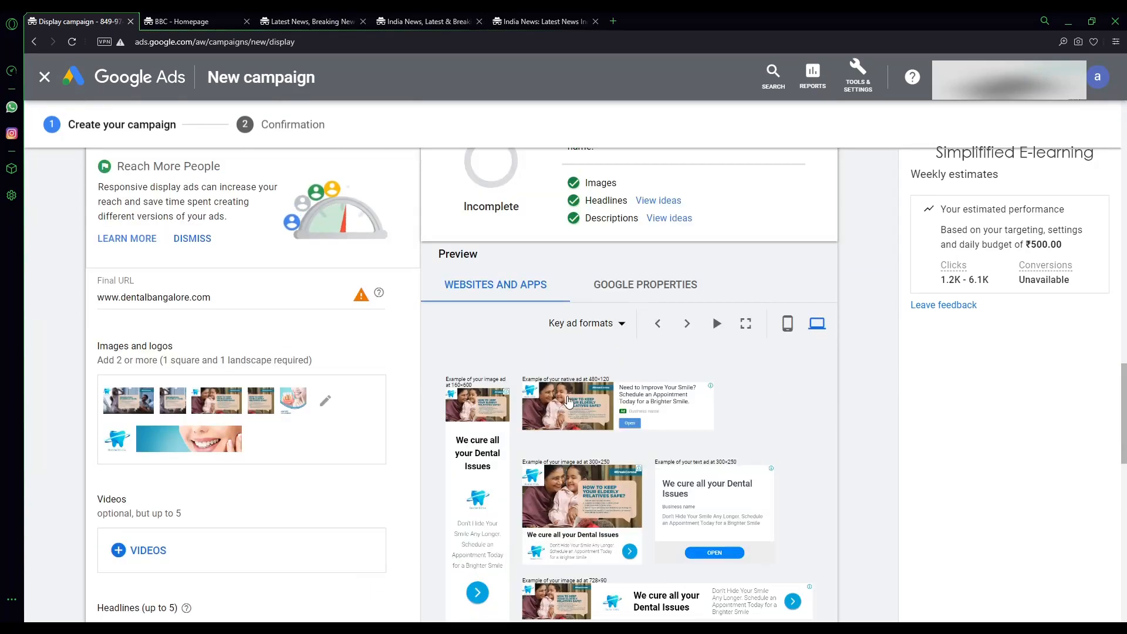
{"action": "scroll", "coordinate": [673, 472], "scroll_direction": "down", "scroll_amount": 1}
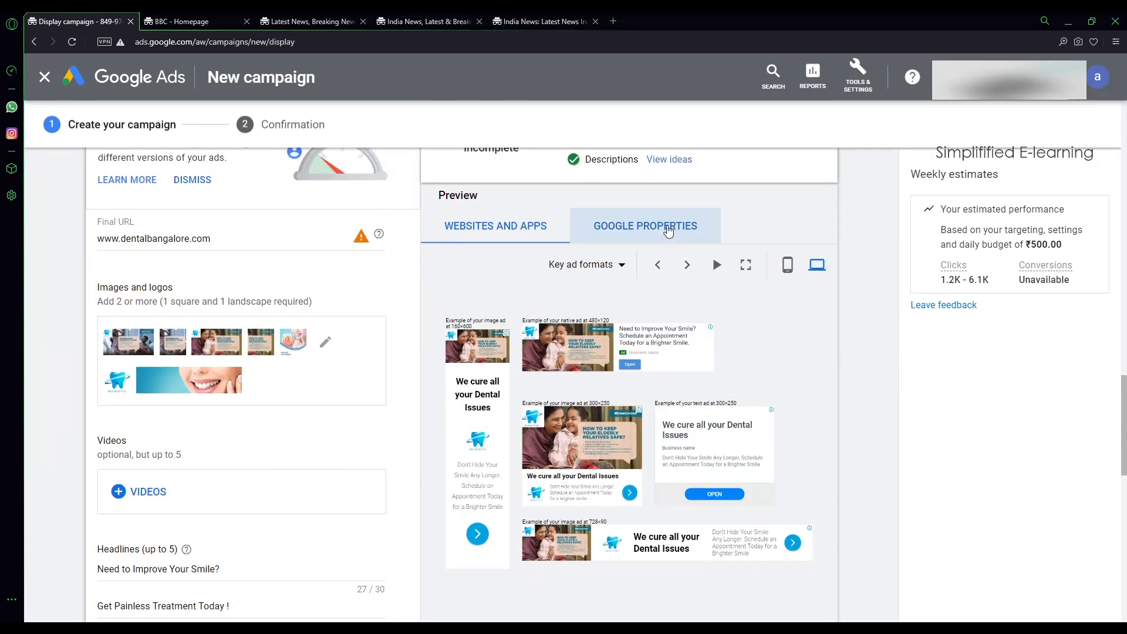
{"action": "left_click", "coordinate": [696, 241]}
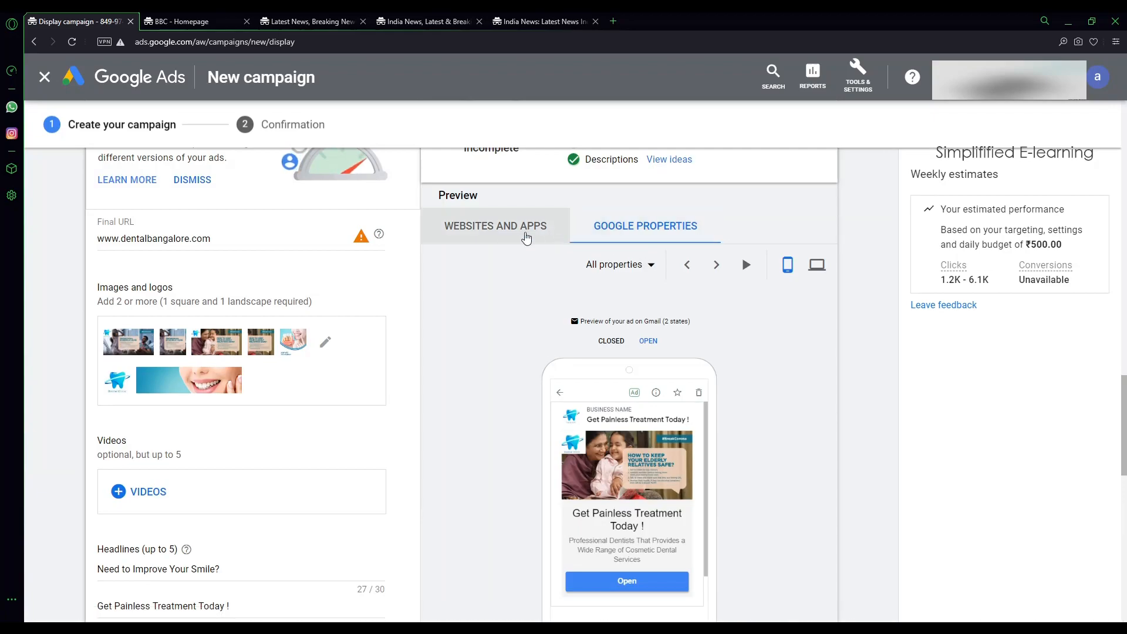
{"action": "left_click", "coordinate": [496, 226]}
{"action": "scroll", "coordinate": [666, 404], "scroll_direction": "down", "scroll_amount": 1}
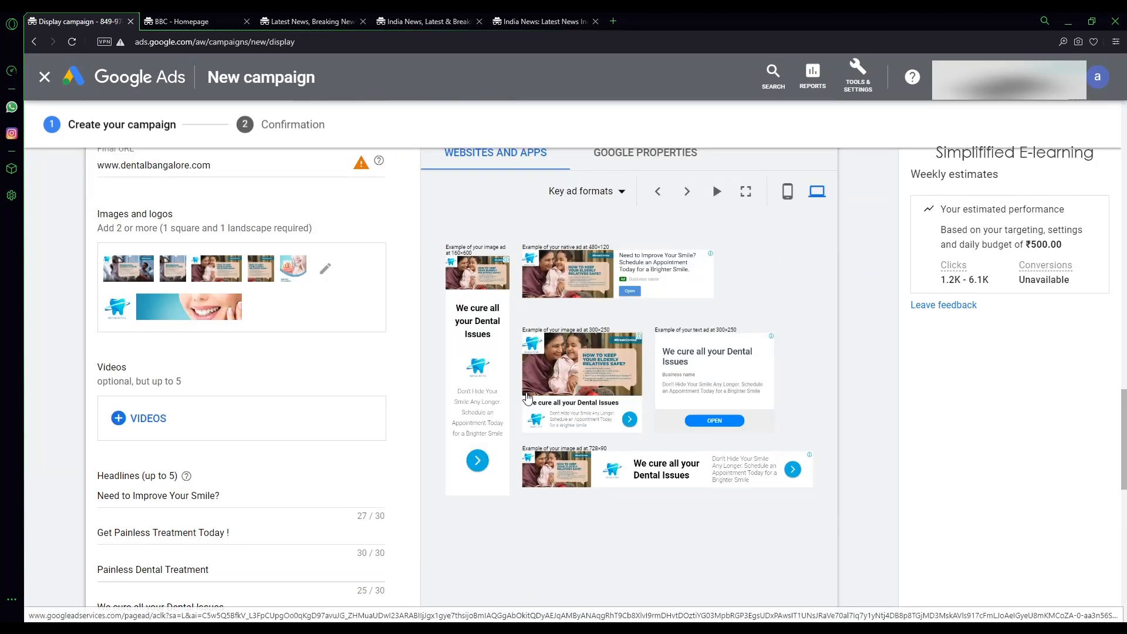
Enter "Dental Bangalore" as the ad's business name
{"action": "scroll", "coordinate": [329, 446], "scroll_direction": "down", "scroll_amount": 12}
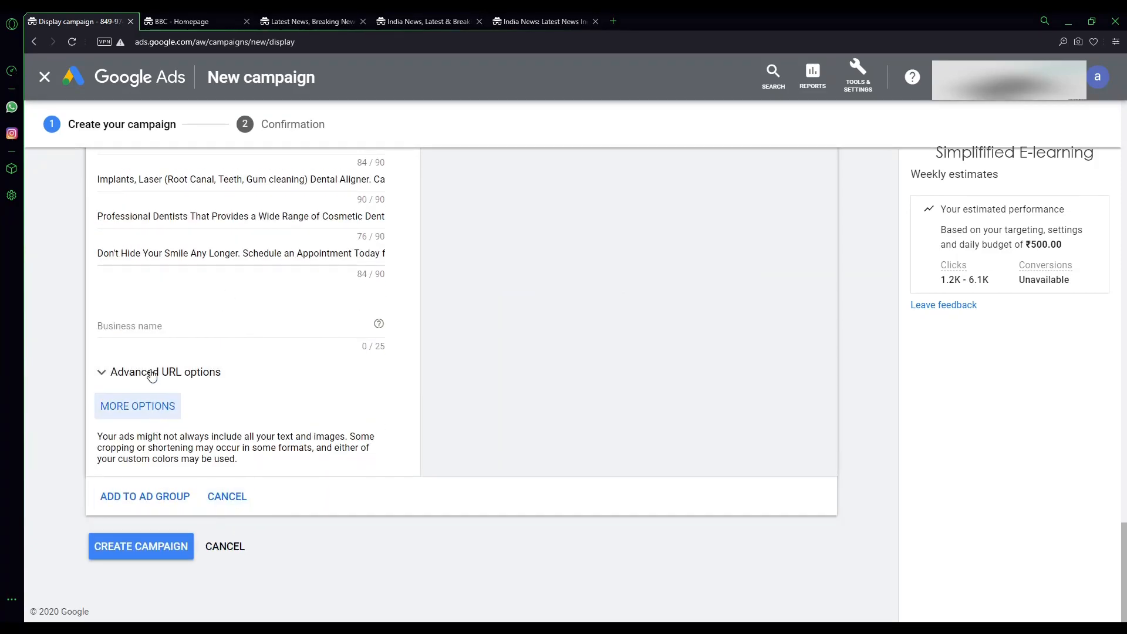
{"action": "left_click", "coordinate": [141, 328]}
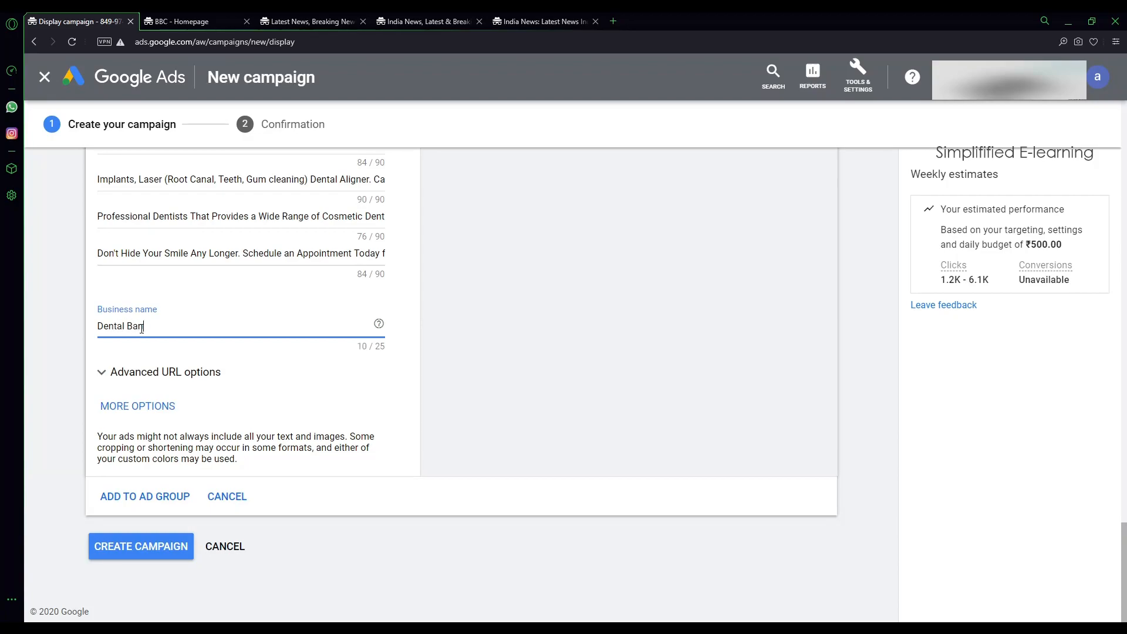
{"action": "type", "text": "Dental Bangalore"}
Check the ad strength again and view the mobile previews for websites and apps and for Google properties
{"action": "scroll", "coordinate": [736, 358], "scroll_direction": "up", "scroll_amount": 15}
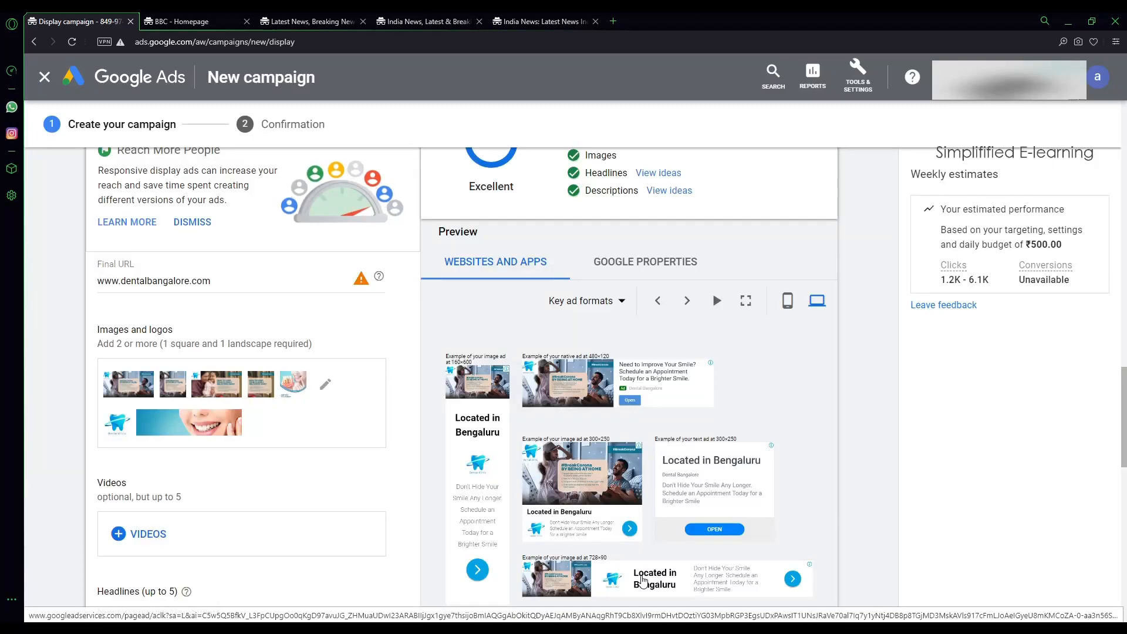
{"action": "scroll", "coordinate": [659, 376], "scroll_direction": "up", "scroll_amount": 2}
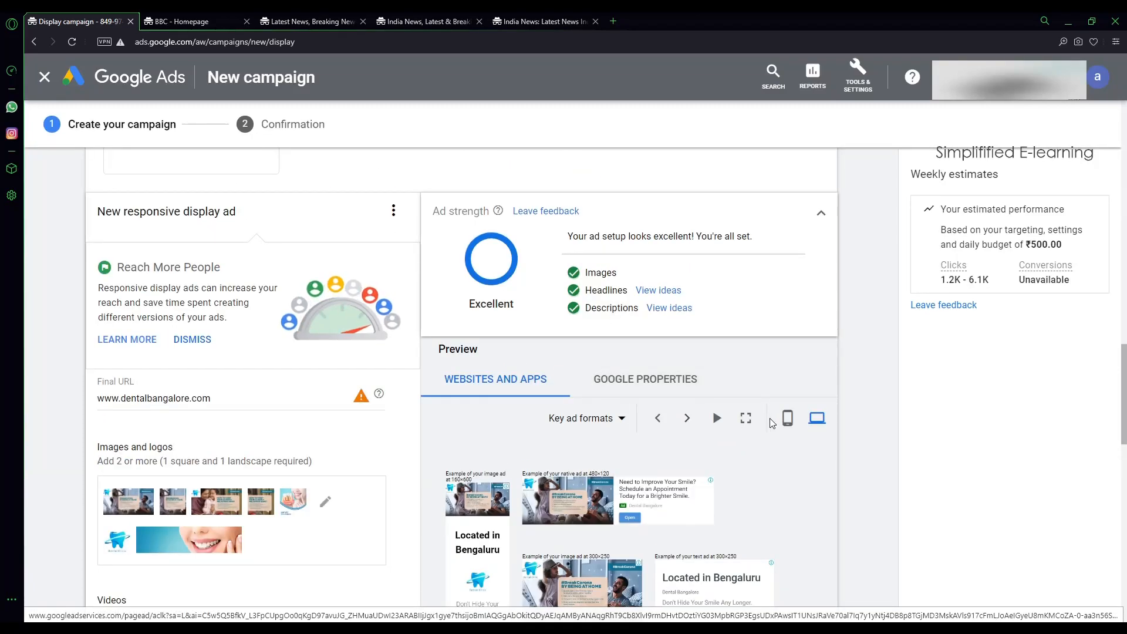
{"action": "left_click", "coordinate": [787, 418]}
{"action": "scroll", "coordinate": [657, 287], "scroll_direction": "down", "scroll_amount": 3}
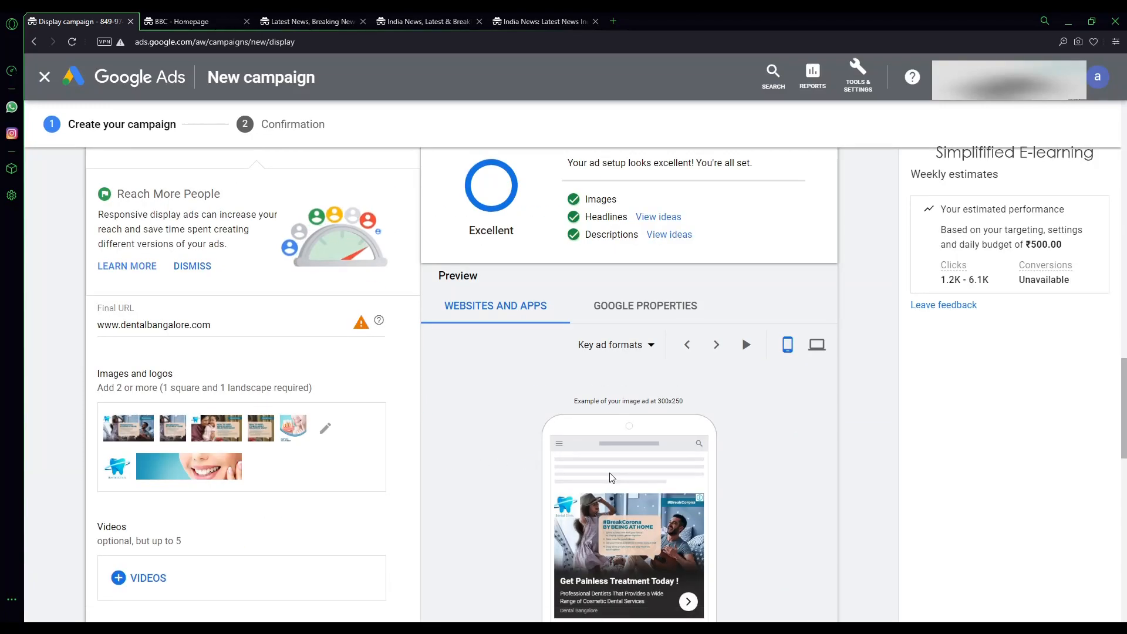
{"action": "left_click", "coordinate": [625, 245]}
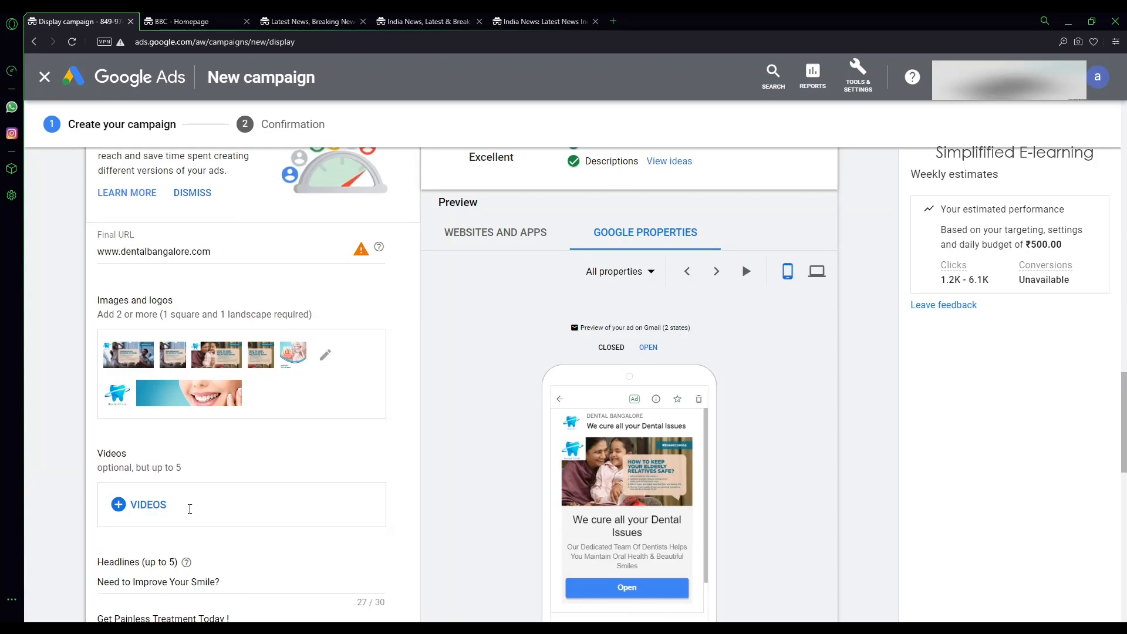
Add call to action text to the ad, set it to Visit Site, and check it in the ad preview
{"action": "scroll", "coordinate": [164, 507], "scroll_direction": "down", "scroll_amount": 8}
{"action": "scroll", "coordinate": [164, 506], "scroll_direction": "down", "scroll_amount": 6}
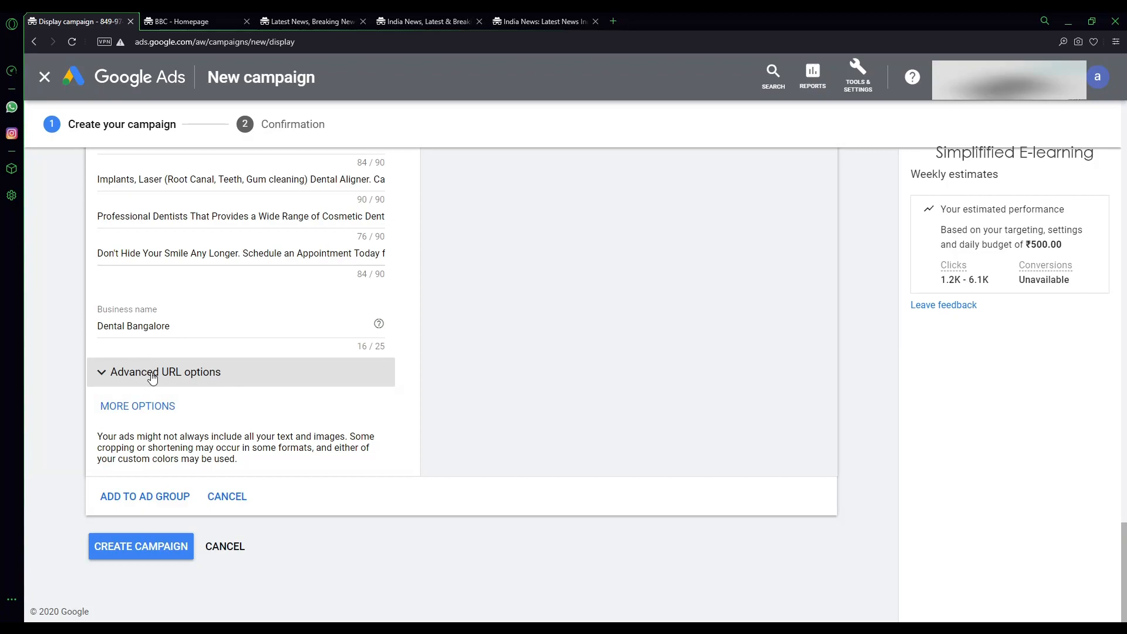
{"action": "left_click", "coordinate": [140, 408]}
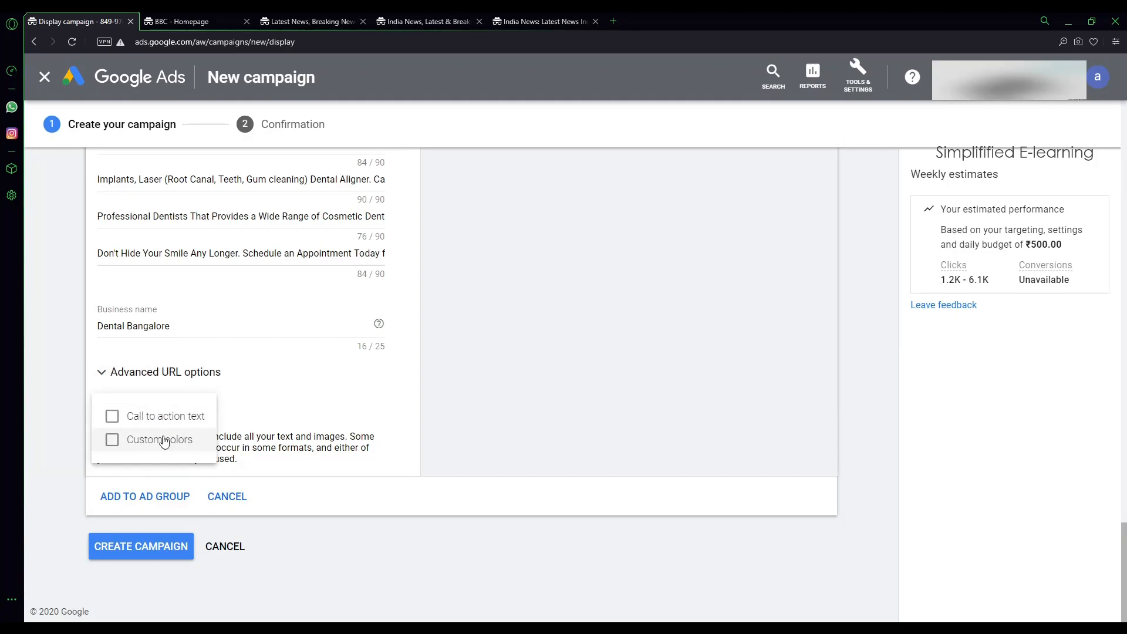
{"action": "left_click", "coordinate": [118, 418]}
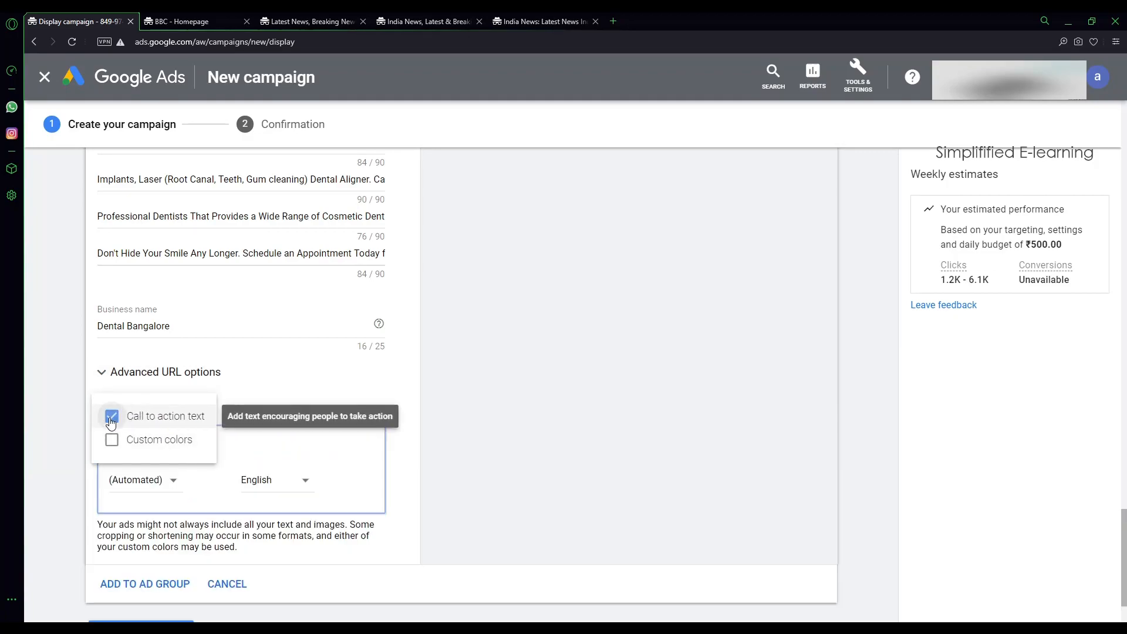
{"action": "left_click", "coordinate": [171, 483]}
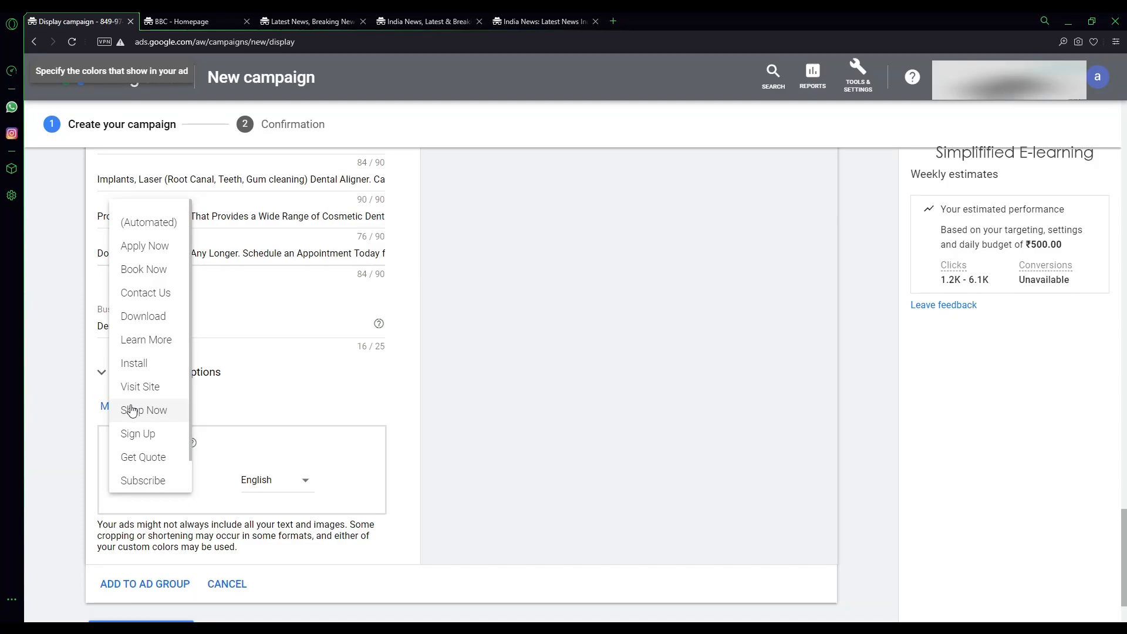
{"action": "left_click", "coordinate": [140, 389]}
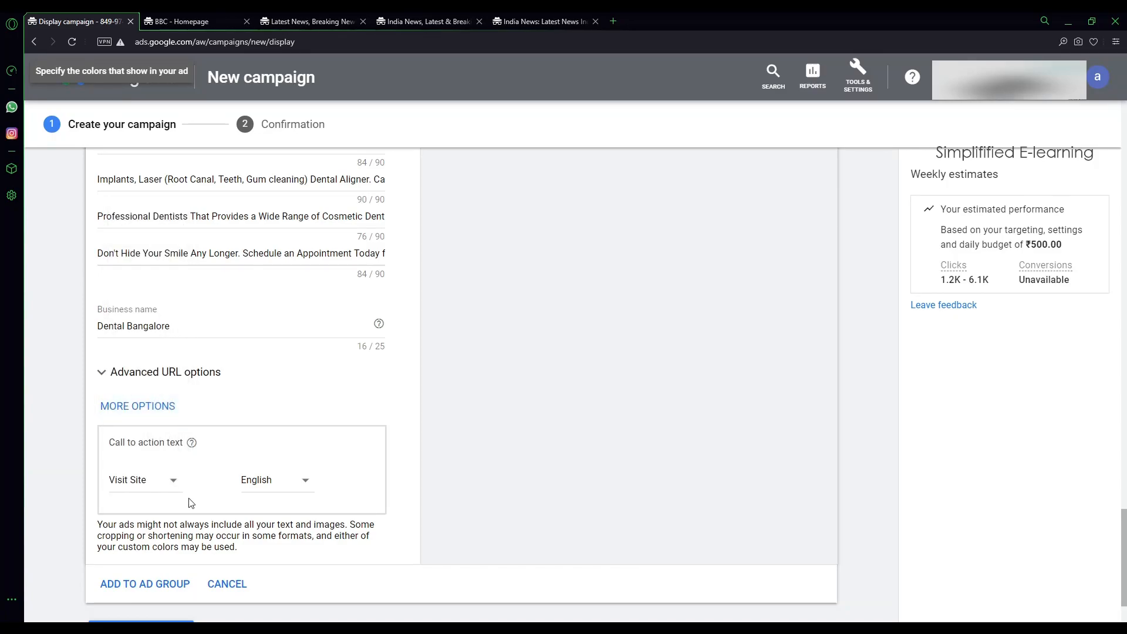
{"action": "scroll", "coordinate": [567, 382], "scroll_direction": "up", "scroll_amount": 8}
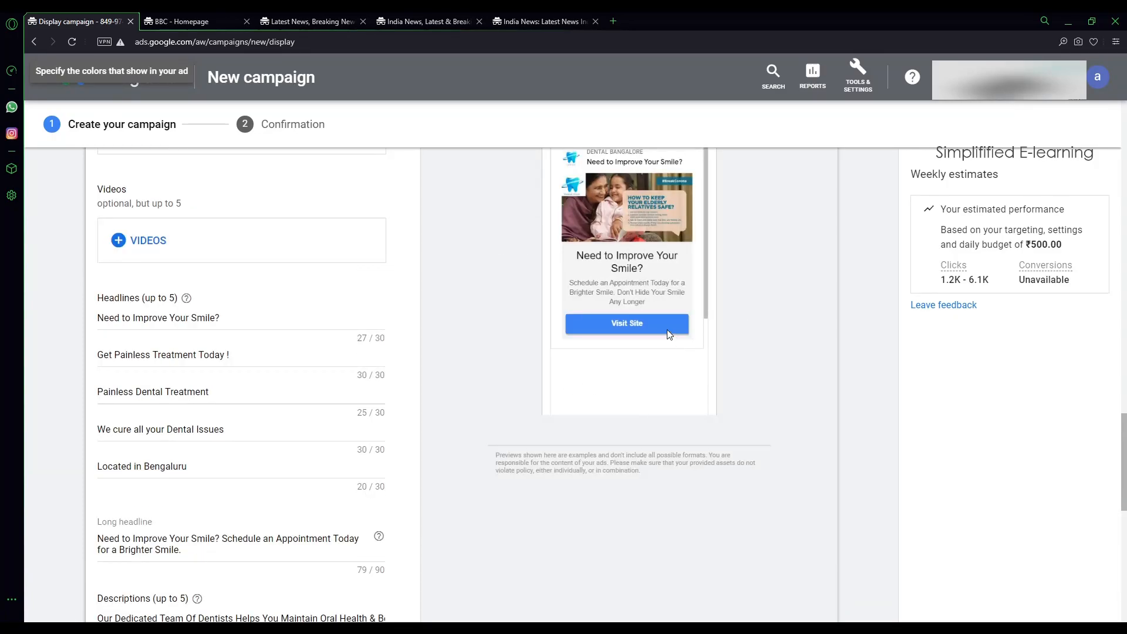
{"action": "scroll", "coordinate": [646, 329], "scroll_direction": "up", "scroll_amount": 1}
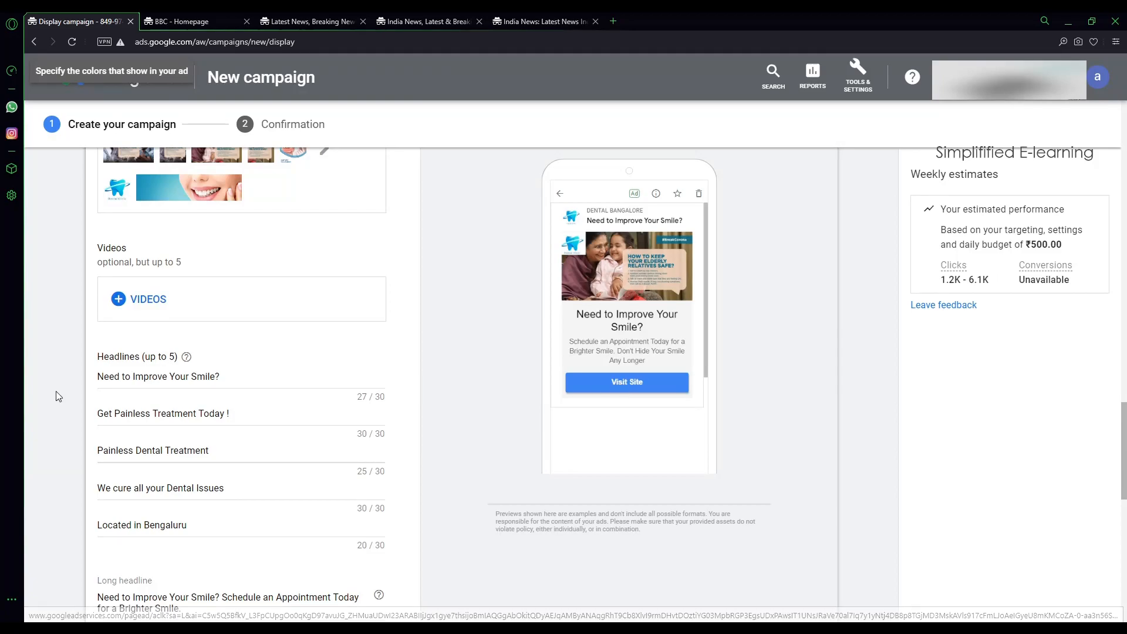
Create the Smart display campaign with the completed ad and continue from the confirmation summary to the campaign
{"action": "scroll", "coordinate": [213, 462], "scroll_direction": "down", "scroll_amount": 6}
{"action": "scroll", "coordinate": [213, 463], "scroll_direction": "down", "scroll_amount": 5}
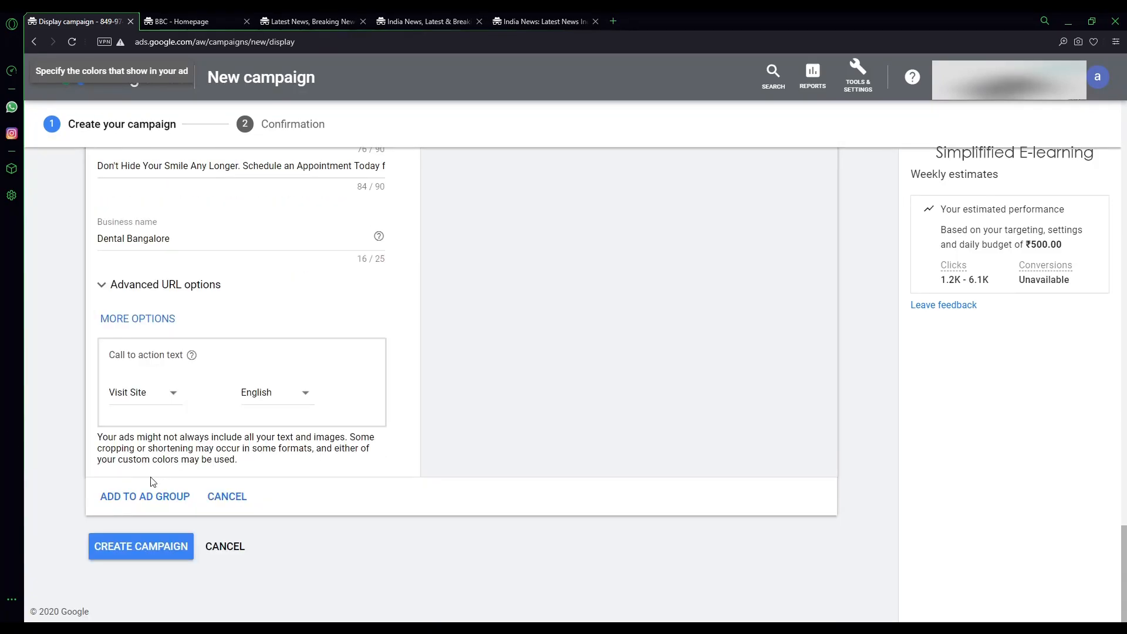
{"action": "left_click", "coordinate": [133, 554]}
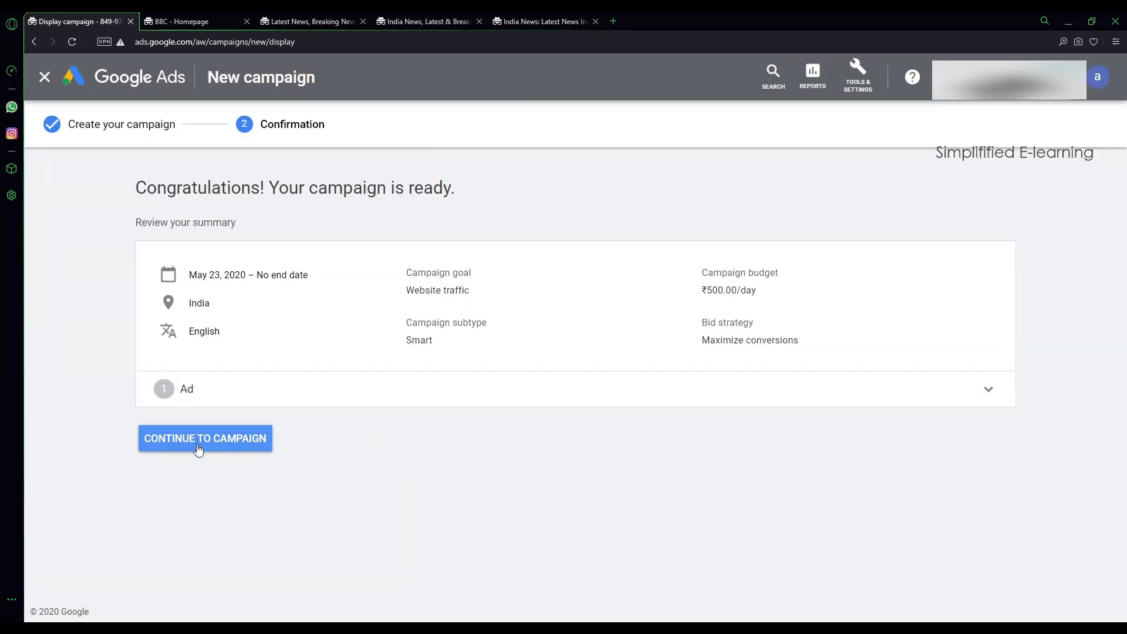
{"action": "left_click", "coordinate": [219, 440]}
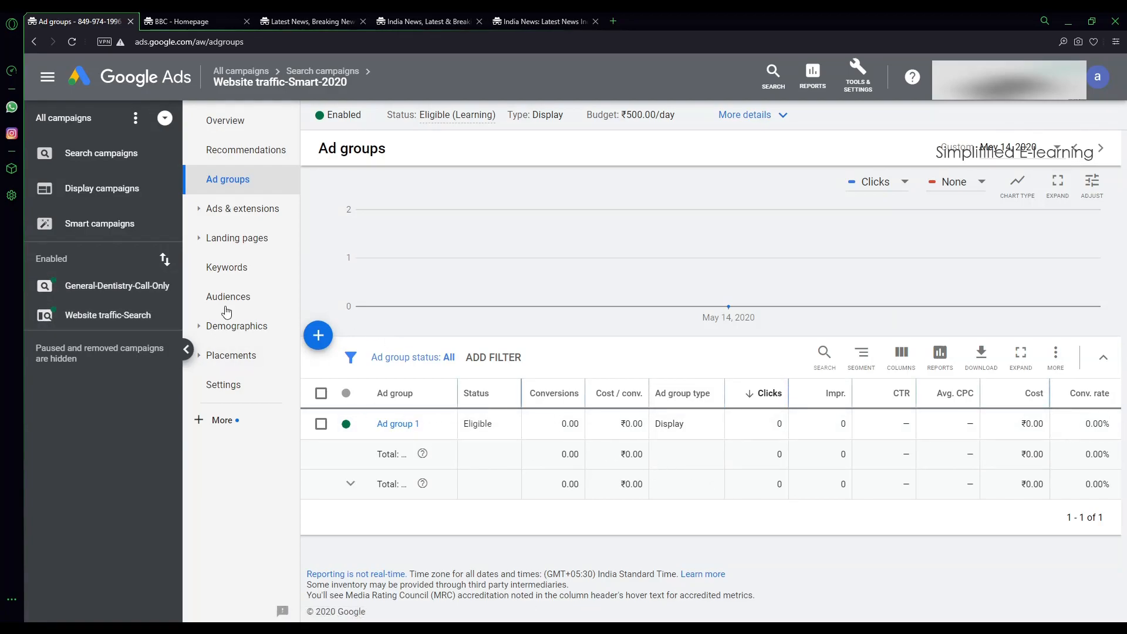
Open the overview of the Website traffic-Smart-2020 display campaign and examine its ad preview
{"action": "left_click", "coordinate": [99, 191]}
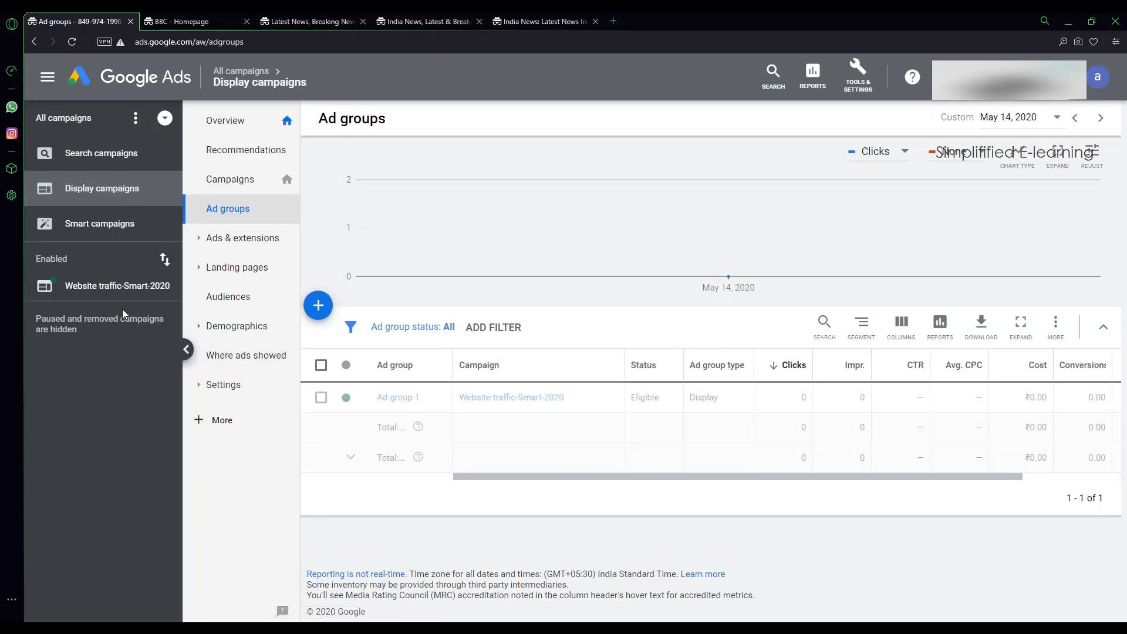
{"action": "left_click", "coordinate": [111, 294]}
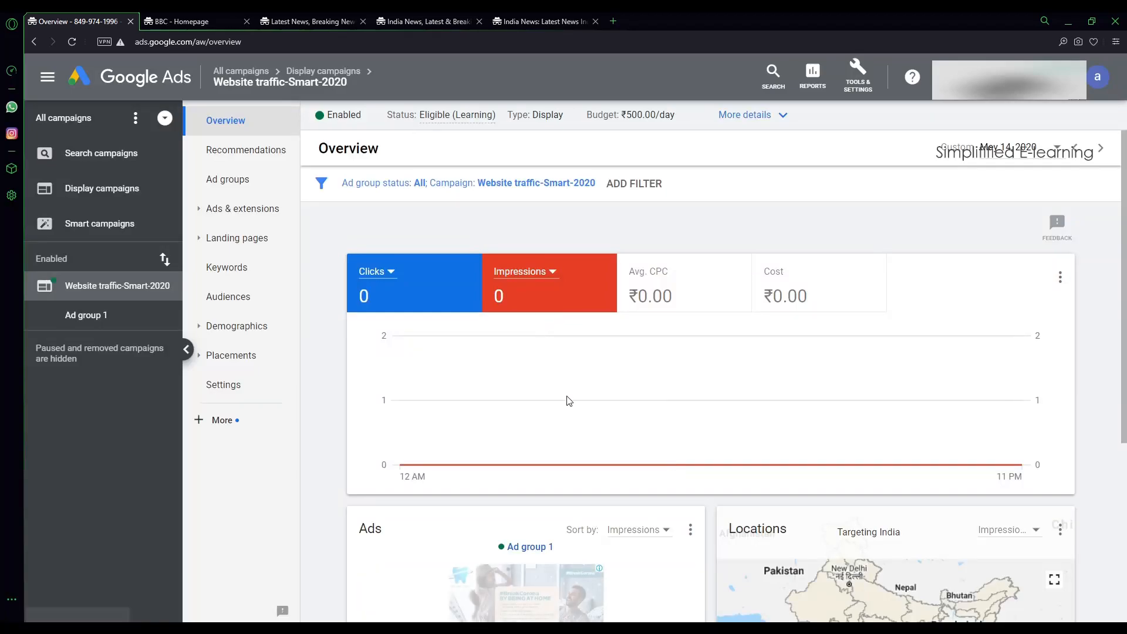
{"action": "scroll", "coordinate": [705, 389], "scroll_direction": "down", "scroll_amount": 5}
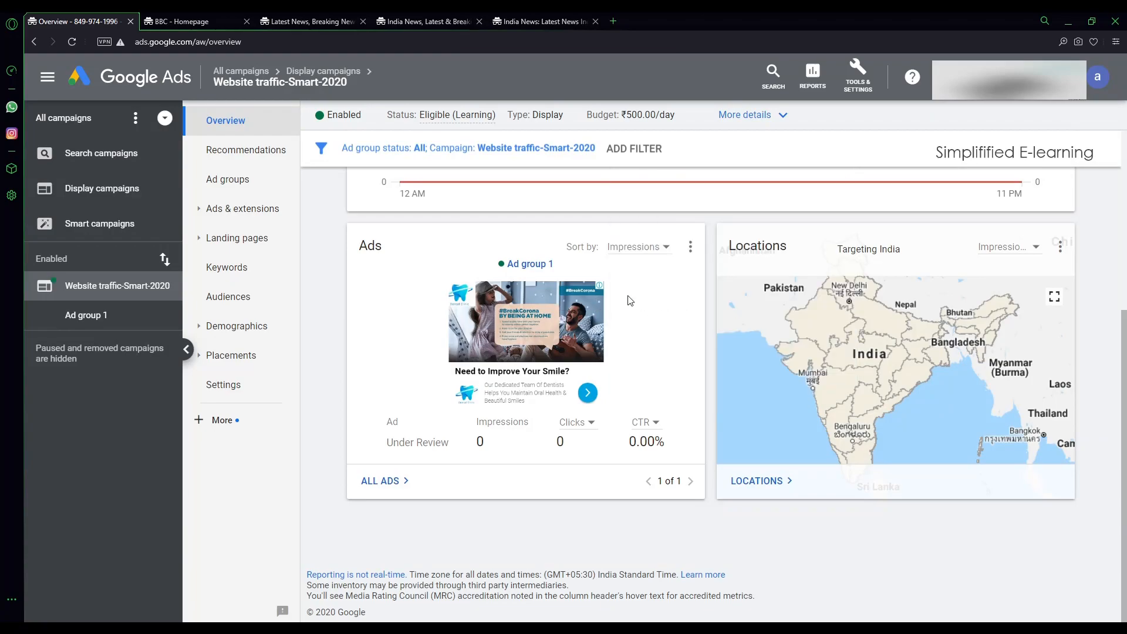
{"action": "mouse_move", "coordinate": [594, 406]}
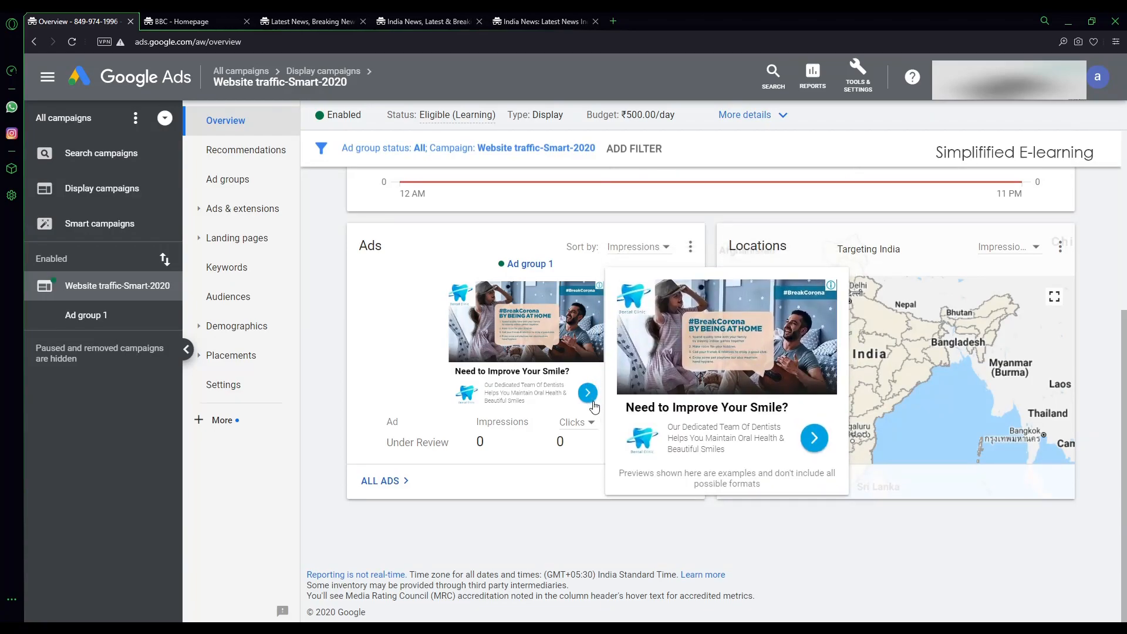